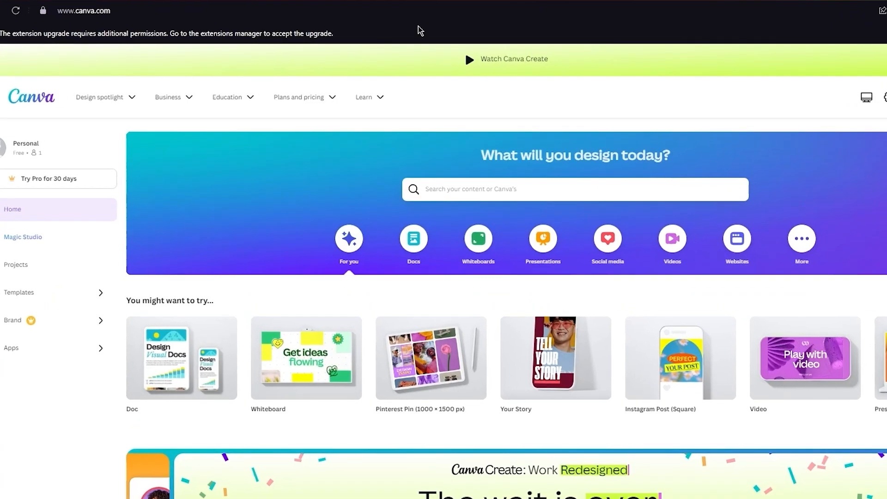
Search the web for "amazon kdp" and open the Kindle Direct Publishing website
{"action": "left_click", "coordinate": [136, 1]}
{"action": "type", "text": "a"}
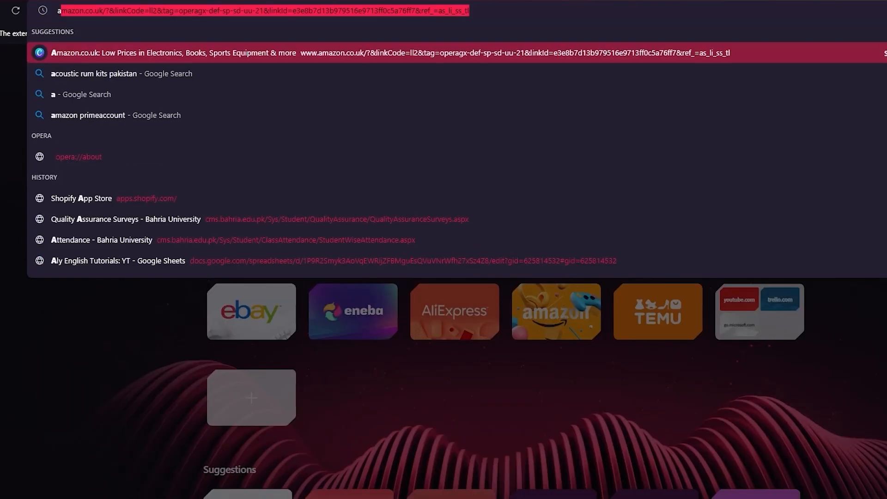
{"action": "type", "text": "mazom kdp"}
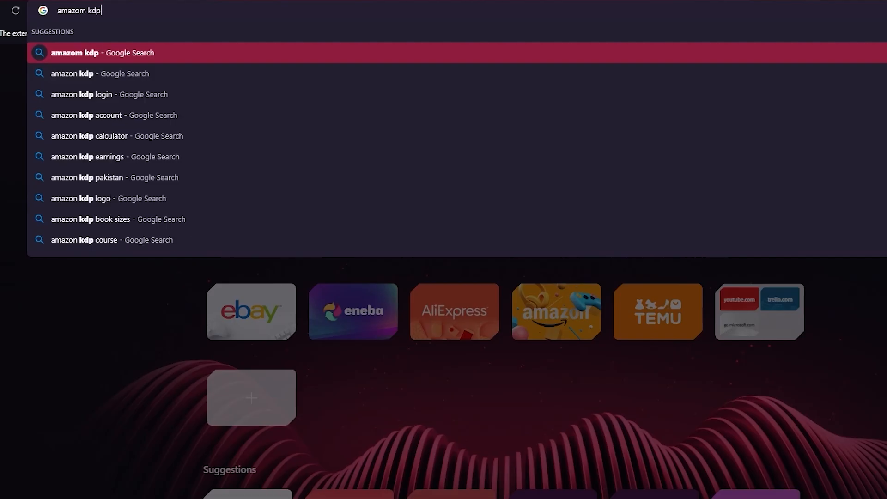
{"action": "key", "text": "Return"}
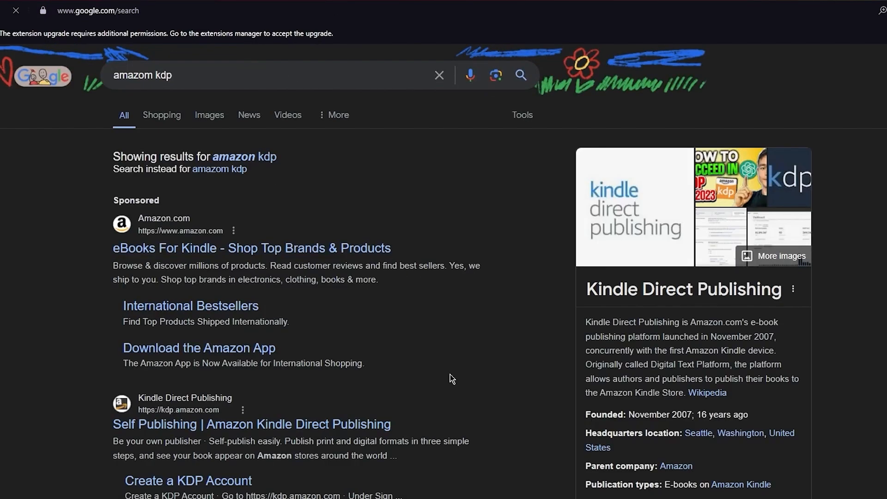
{"action": "scroll", "coordinate": [450, 374], "scroll_direction": "down", "scroll_amount": 2}
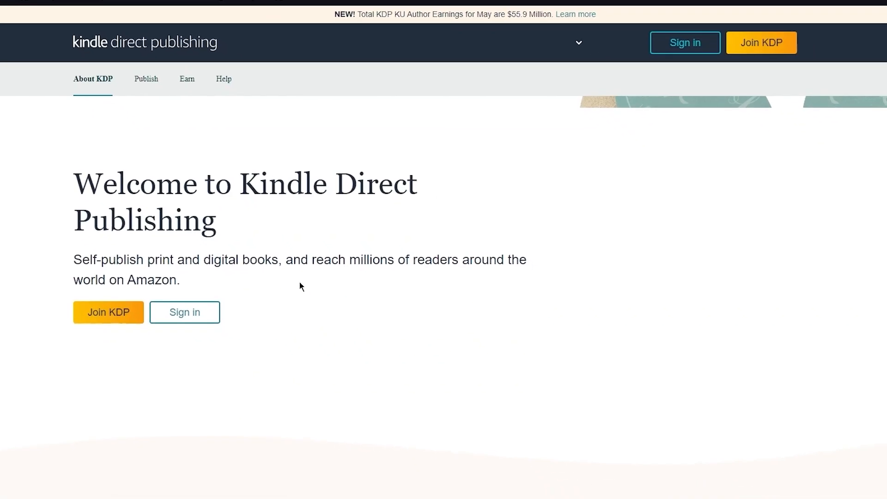
Look through the Kindle Direct Publishing homepage, including its publishing formats, royalties, author stories and book categories
{"action": "scroll", "coordinate": [287, 267], "scroll_direction": "down", "scroll_amount": 10}
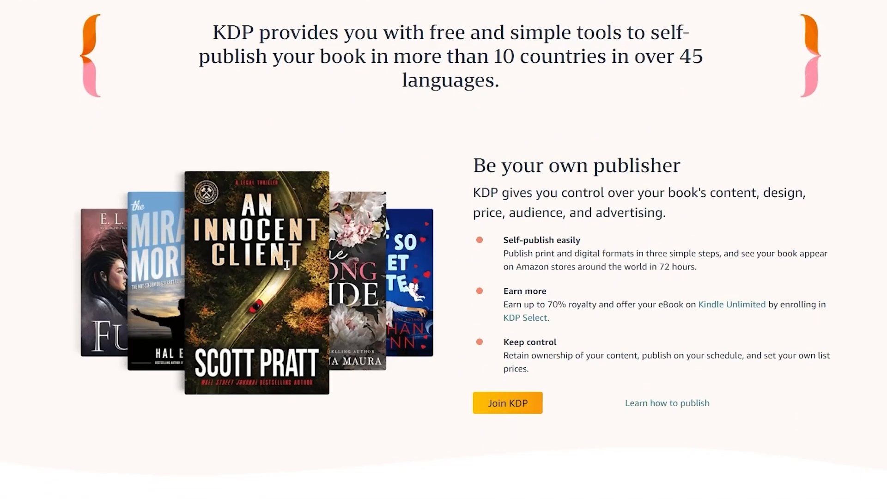
{"action": "scroll", "coordinate": [29, 211], "scroll_direction": "down", "scroll_amount": 8}
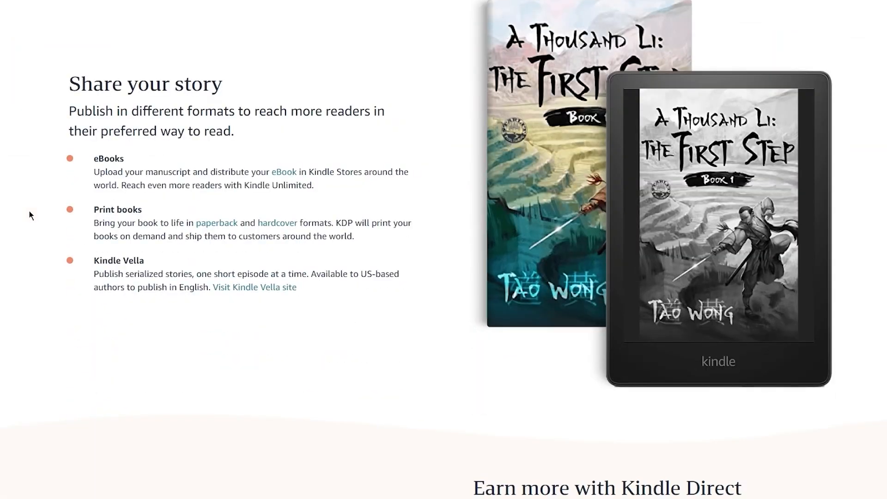
{"action": "scroll", "coordinate": [29, 211], "scroll_direction": "up", "scroll_amount": 8}
{"action": "scroll", "coordinate": [29, 211], "scroll_direction": "down", "scroll_amount": 20}
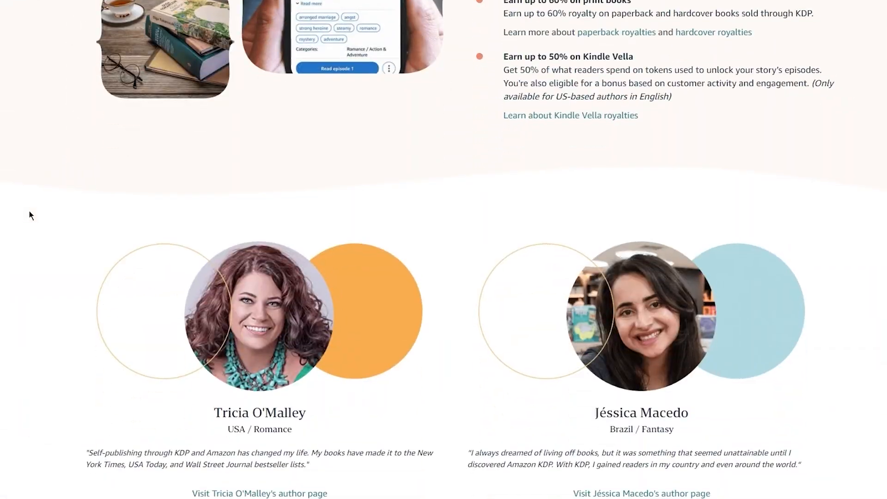
{"action": "scroll", "coordinate": [29, 212], "scroll_direction": "down", "scroll_amount": 5}
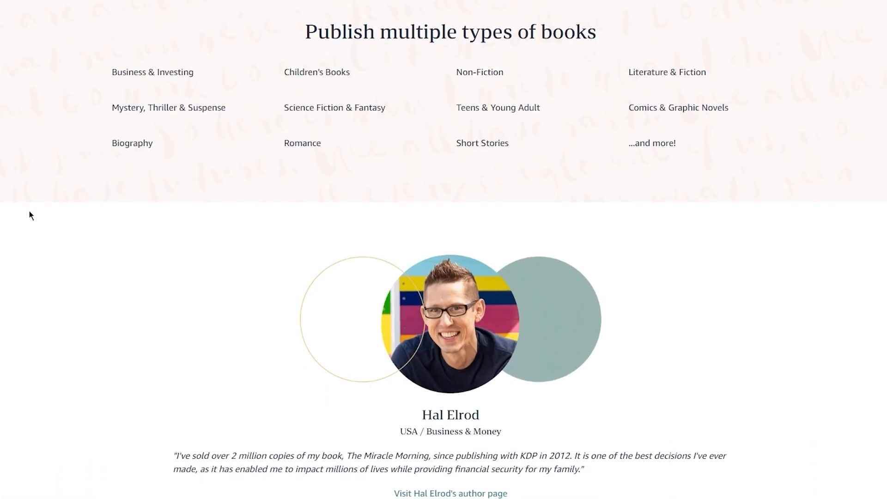
{"action": "scroll", "coordinate": [30, 212], "scroll_direction": "down", "scroll_amount": 10}
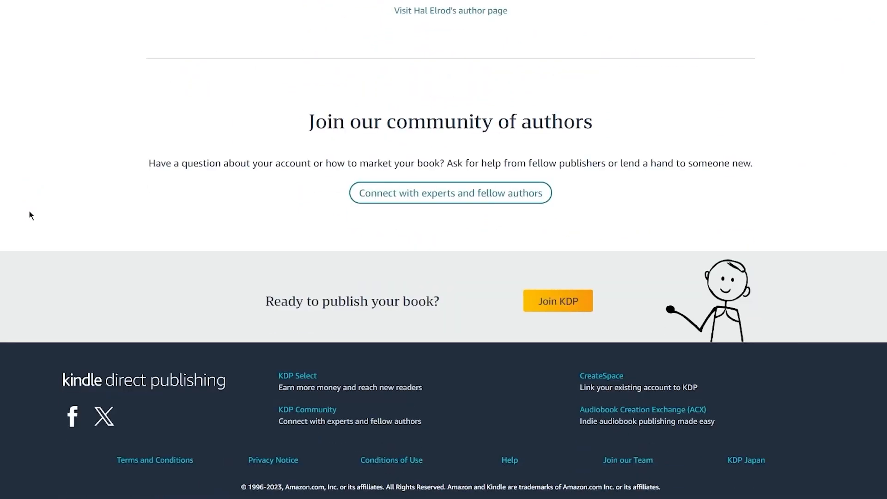
{"action": "scroll", "coordinate": [29, 210], "scroll_direction": "up", "scroll_amount": 20}
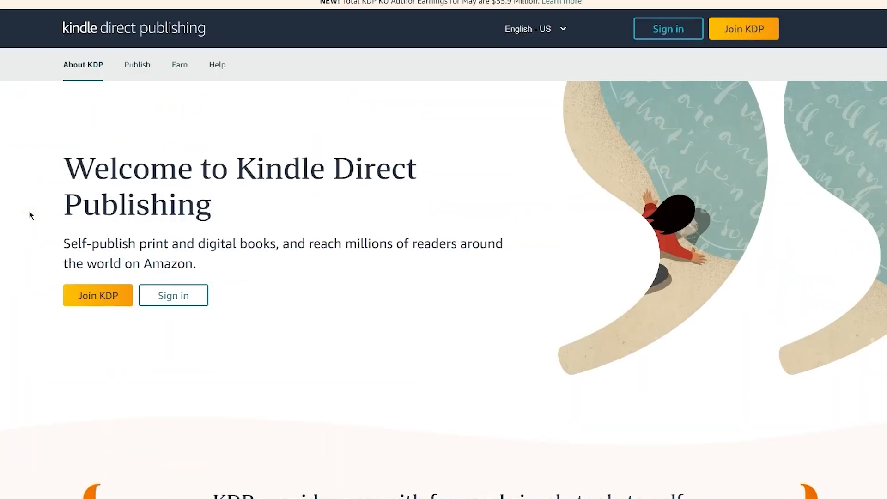
{"action": "scroll", "coordinate": [29, 211], "scroll_direction": "down", "scroll_amount": 10}
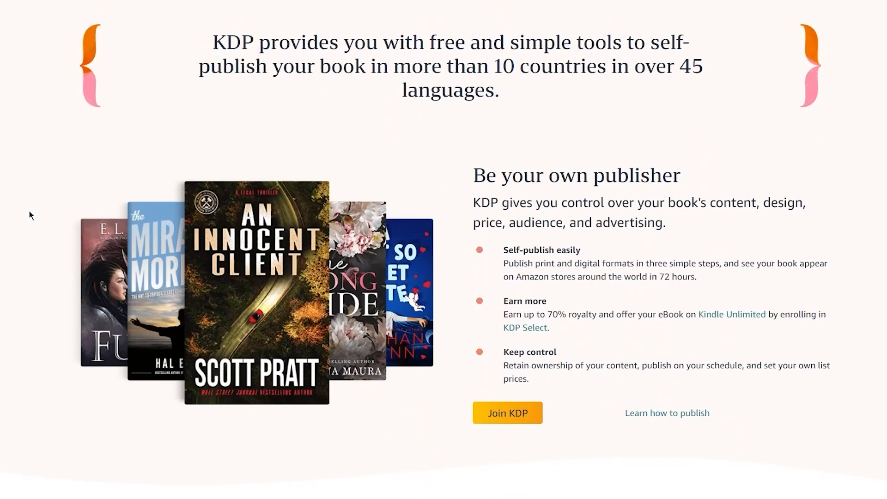
{"action": "scroll", "coordinate": [29, 211], "scroll_direction": "up", "scroll_amount": 10}
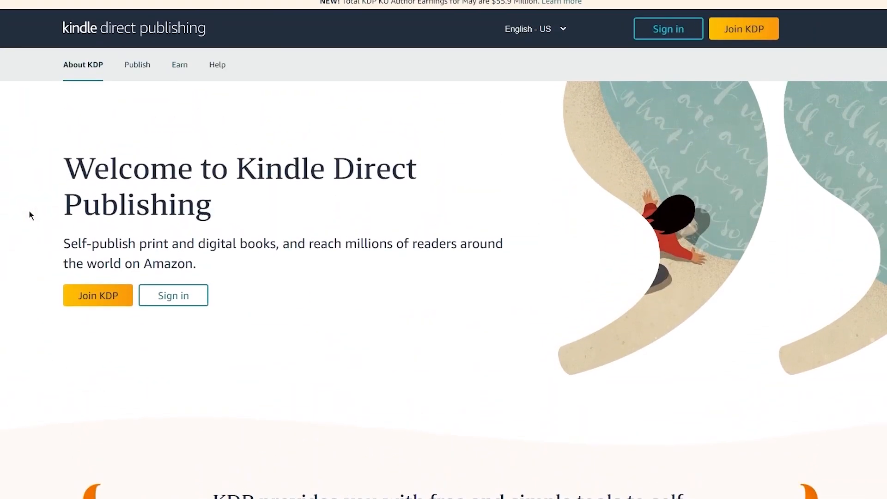
{"action": "scroll", "coordinate": [29, 210], "scroll_direction": "down", "scroll_amount": 15}
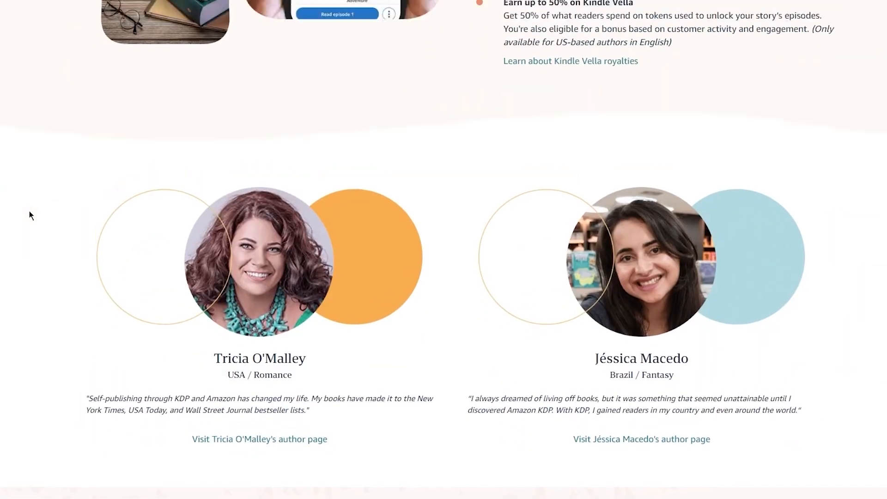
{"action": "scroll", "coordinate": [30, 210], "scroll_direction": "up", "scroll_amount": 15}
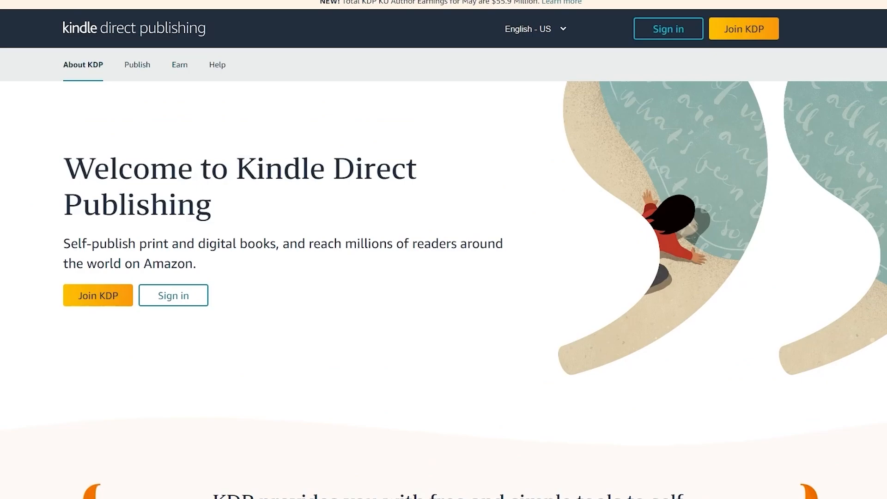
Open Amazon.co.uk, set the search department to Books and go to the Books storefront
{"action": "type", "text": "amazon"}
{"action": "key", "text": "Return"}
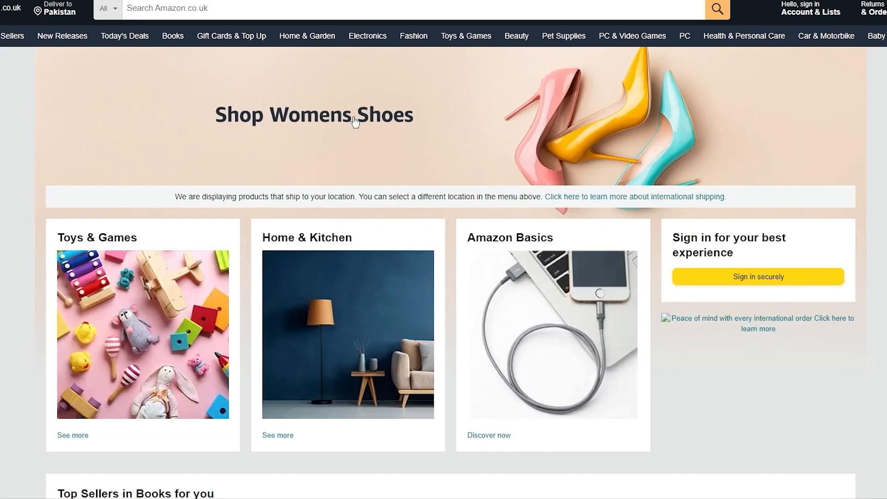
{"action": "left_click", "coordinate": [116, 8]}
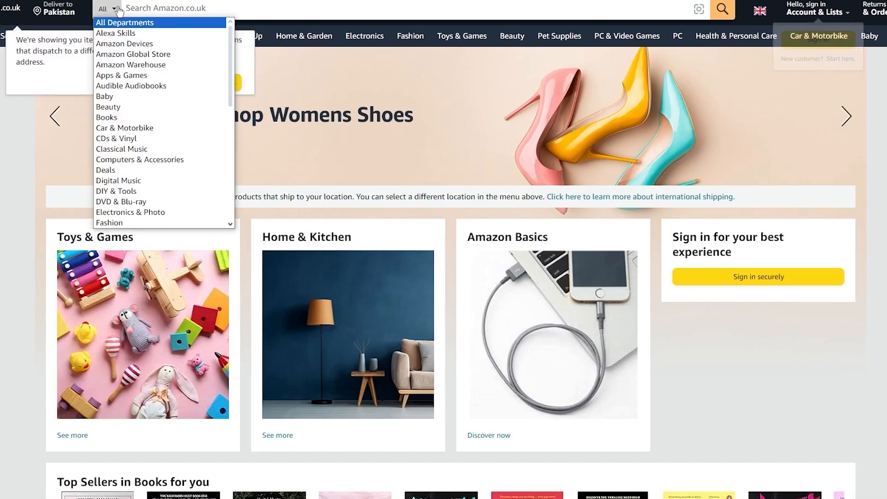
{"action": "left_click", "coordinate": [132, 118]}
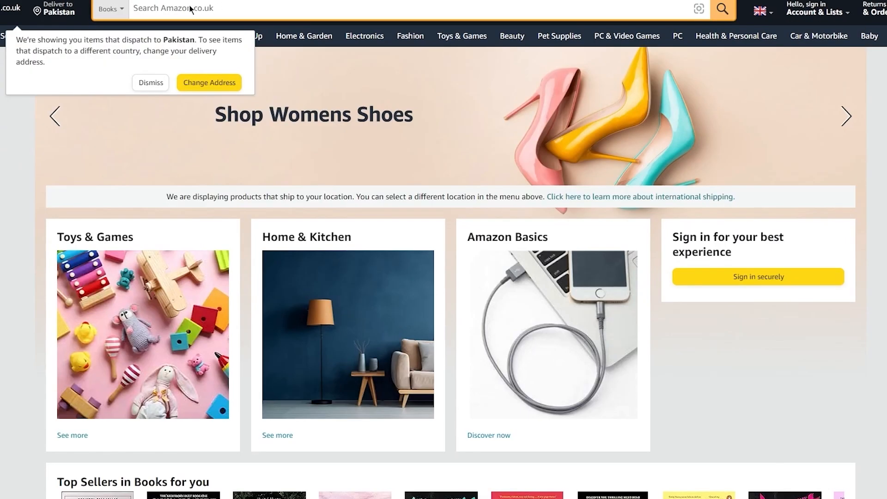
{"action": "key", "text": "Return"}
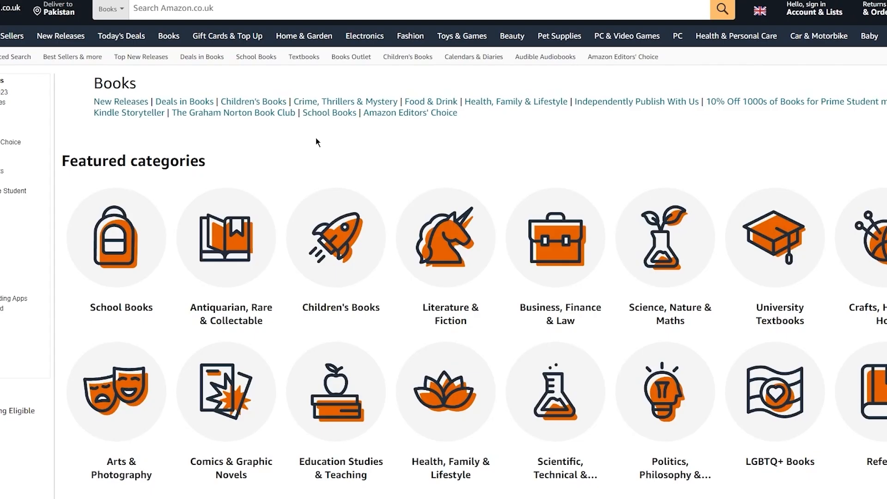
Look through the Books storefront's rows, including Up to £5, Featured deals, Most gifted, Top rated, Most wished for and Best sellers
{"action": "scroll", "coordinate": [315, 138], "scroll_direction": "down", "scroll_amount": 8}
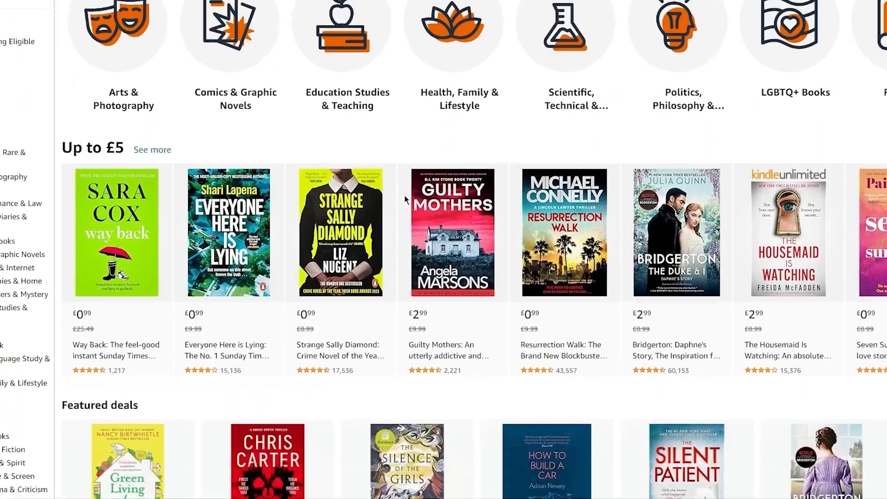
{"action": "scroll", "coordinate": [327, 305], "scroll_direction": "down", "scroll_amount": 2}
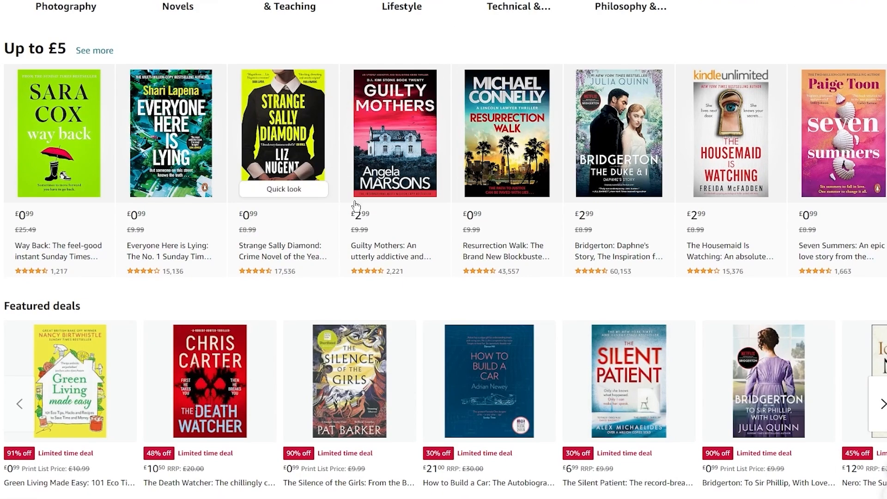
{"action": "scroll", "coordinate": [407, 207], "scroll_direction": "down", "scroll_amount": 9}
{"action": "scroll", "coordinate": [425, 232], "scroll_direction": "down", "scroll_amount": 4}
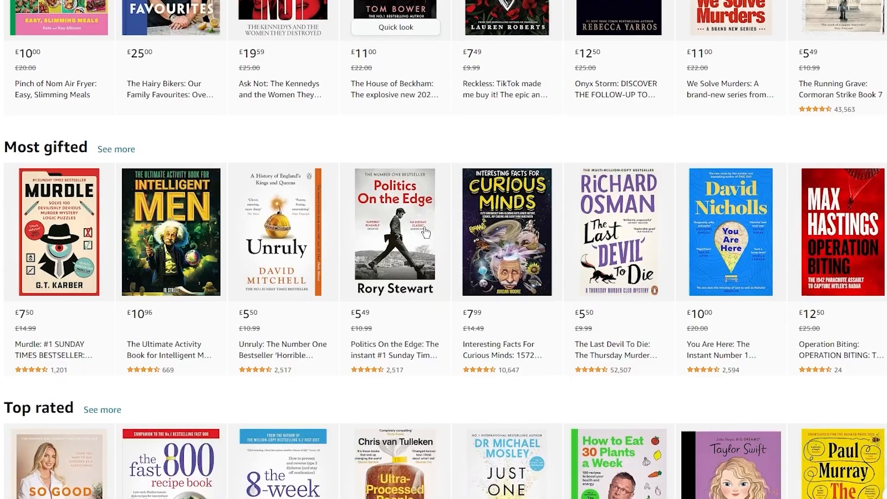
{"action": "scroll", "coordinate": [456, 137], "scroll_direction": "down", "scroll_amount": 5}
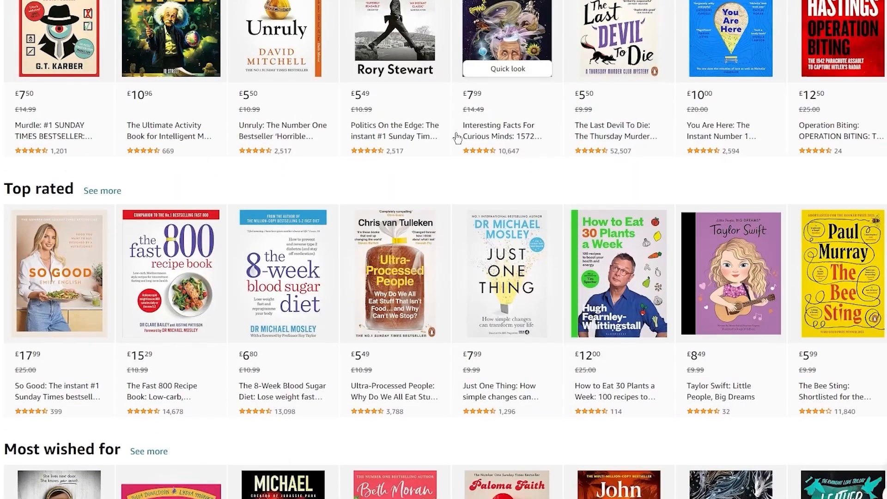
{"action": "scroll", "coordinate": [456, 137], "scroll_direction": "down", "scroll_amount": 3}
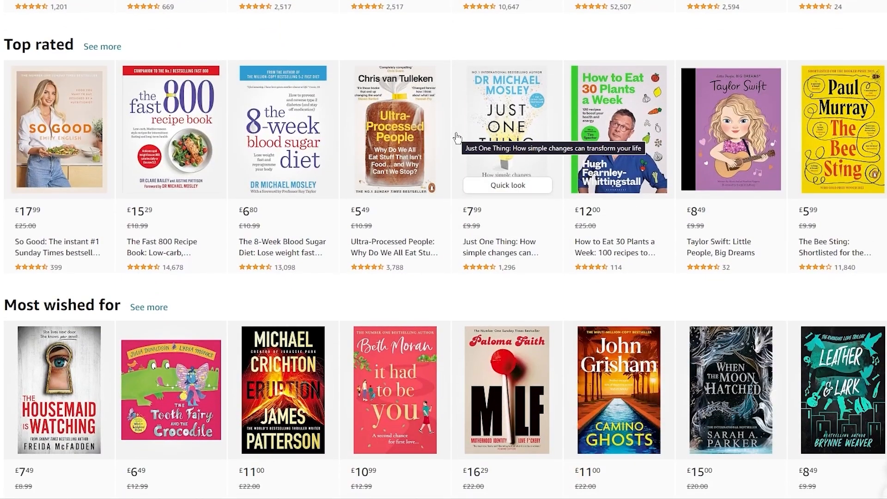
{"action": "scroll", "coordinate": [451, 142], "scroll_direction": "down", "scroll_amount": 5}
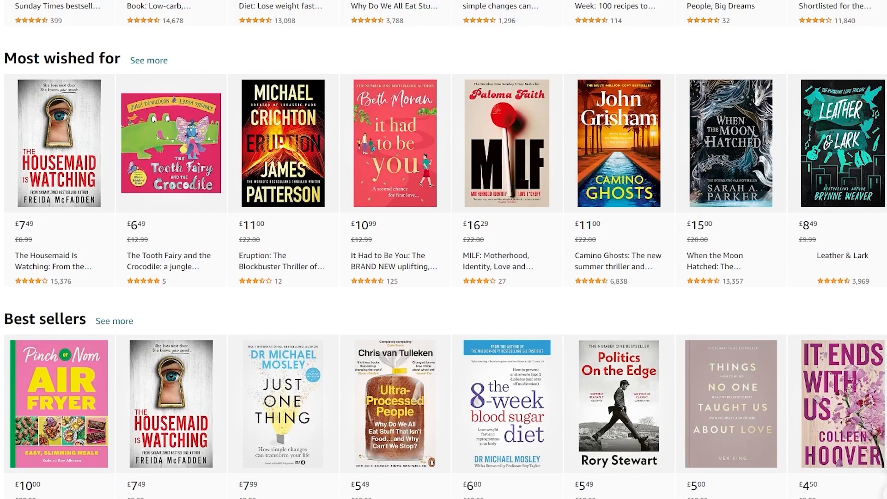
{"action": "scroll", "coordinate": [214, 128], "scroll_direction": "up", "scroll_amount": 15}
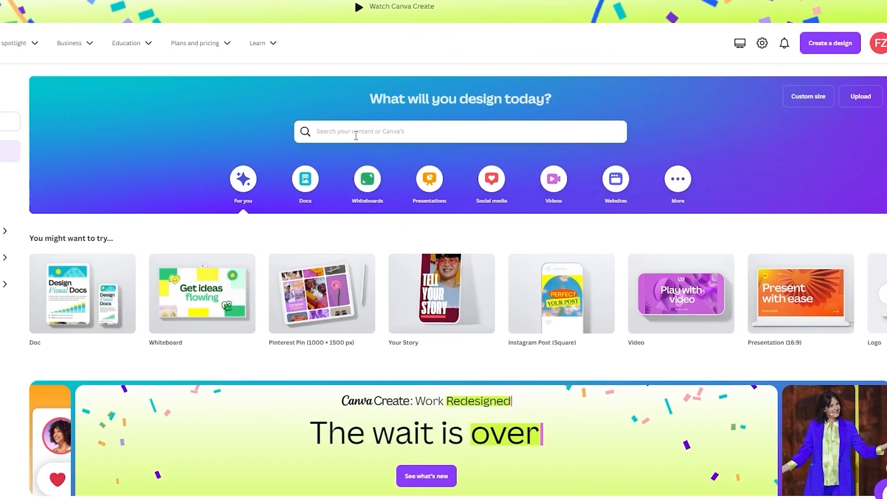
Switch to Canva and search its templates for "notebook"
{"action": "left_click", "coordinate": [355, 134]}
{"action": "type", "text": "note"}
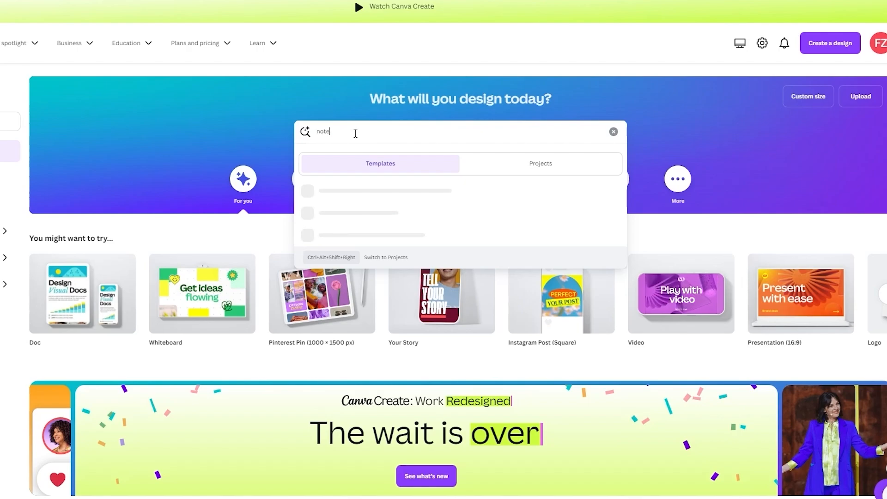
{"action": "type", "text": "book"}
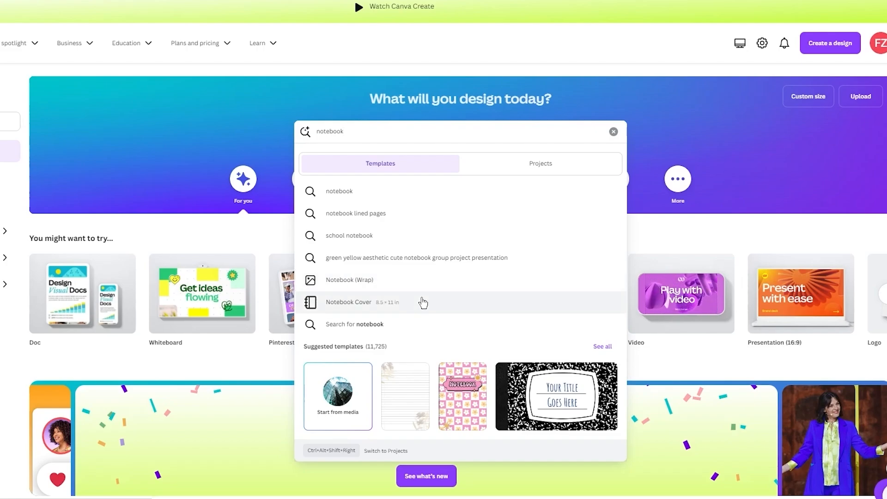
{"action": "left_click", "coordinate": [413, 192]}
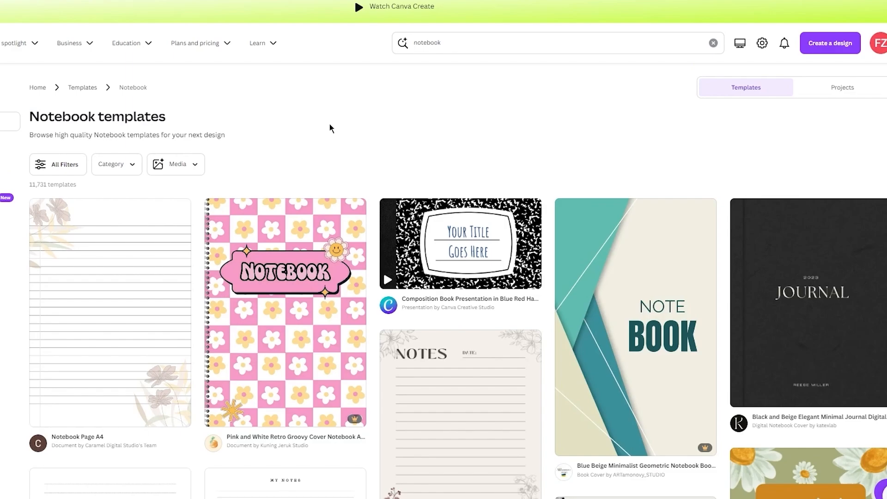
Examine the notebook template results, comparing the lined page designs and the cover designs
{"action": "scroll", "coordinate": [330, 128], "scroll_direction": "down", "scroll_amount": 7}
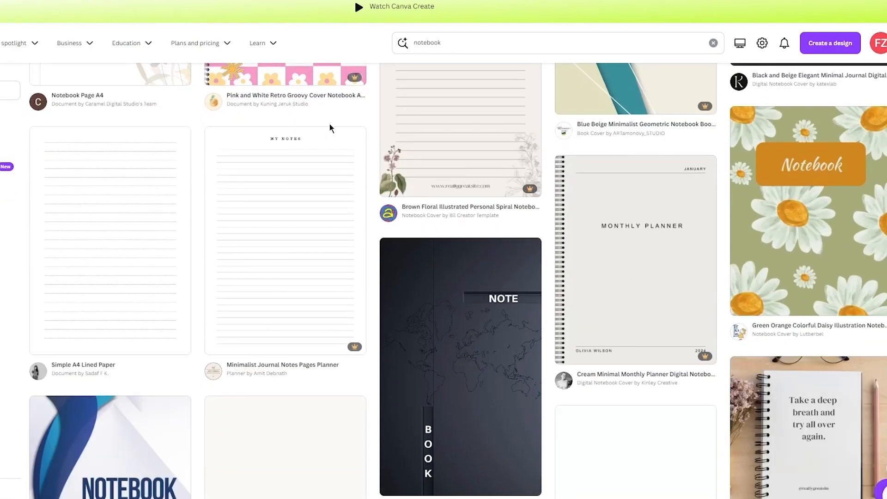
{"action": "scroll", "coordinate": [330, 128], "scroll_direction": "up", "scroll_amount": 7}
{"action": "scroll", "coordinate": [410, 126], "scroll_direction": "down", "scroll_amount": 3}
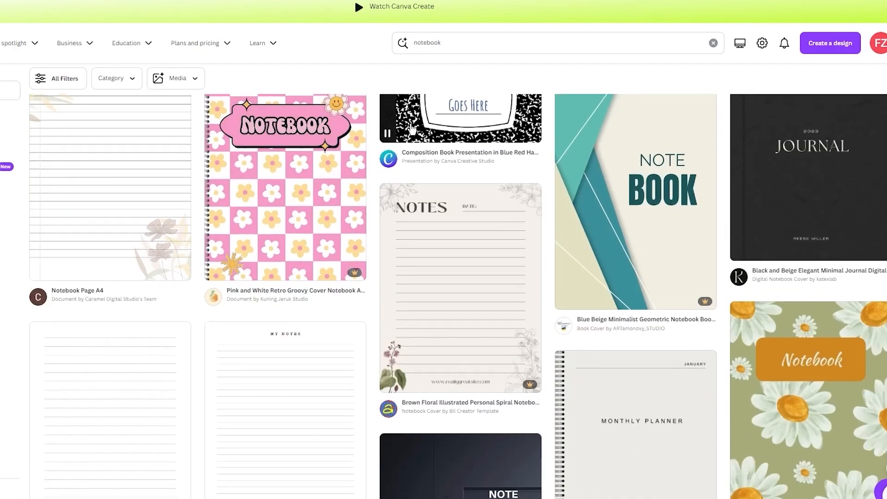
{"action": "scroll", "coordinate": [411, 127], "scroll_direction": "down", "scroll_amount": 7}
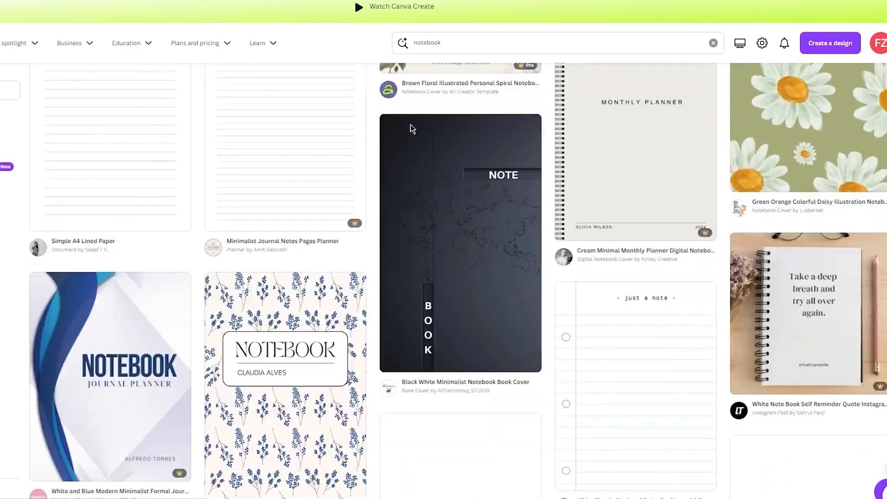
{"action": "scroll", "coordinate": [410, 124], "scroll_direction": "up", "scroll_amount": 10}
{"action": "scroll", "coordinate": [90, 153], "scroll_direction": "down", "scroll_amount": 5}
{"action": "scroll", "coordinate": [287, 158], "scroll_direction": "up", "scroll_amount": 5}
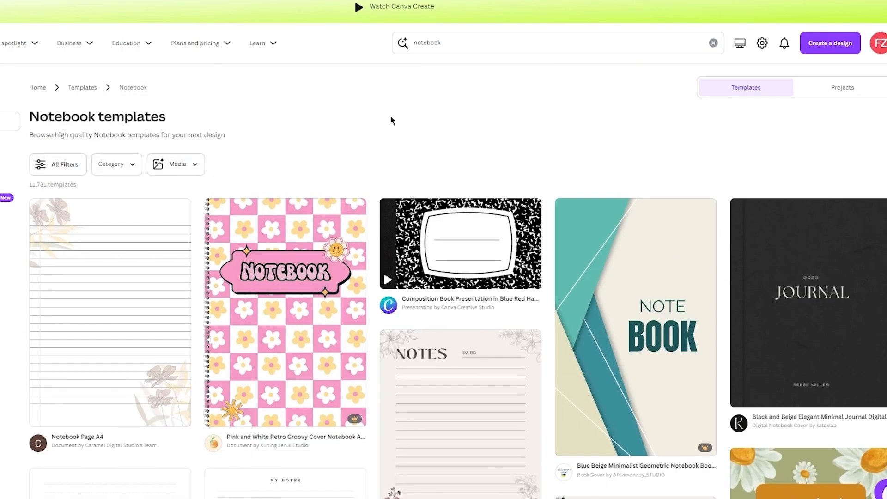
{"action": "scroll", "coordinate": [84, 111], "scroll_direction": "down", "scroll_amount": 20}
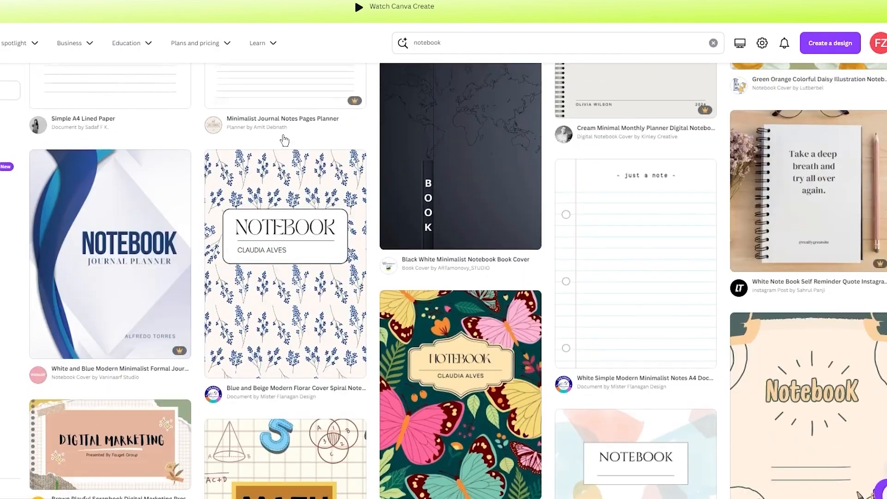
{"action": "scroll", "coordinate": [284, 139], "scroll_direction": "up", "scroll_amount": 20}
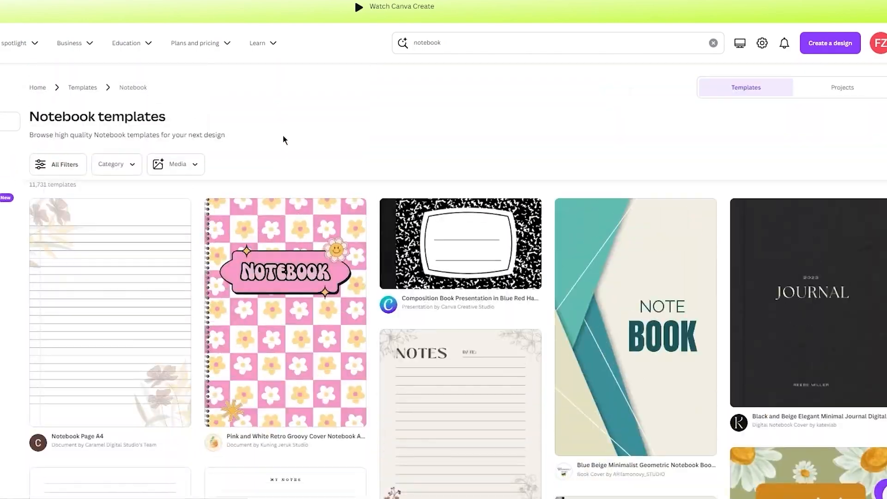
Open the Notebook Page A4 template for customizing and delete all the ruled lines from its page
{"action": "left_click", "coordinate": [68, 334]}
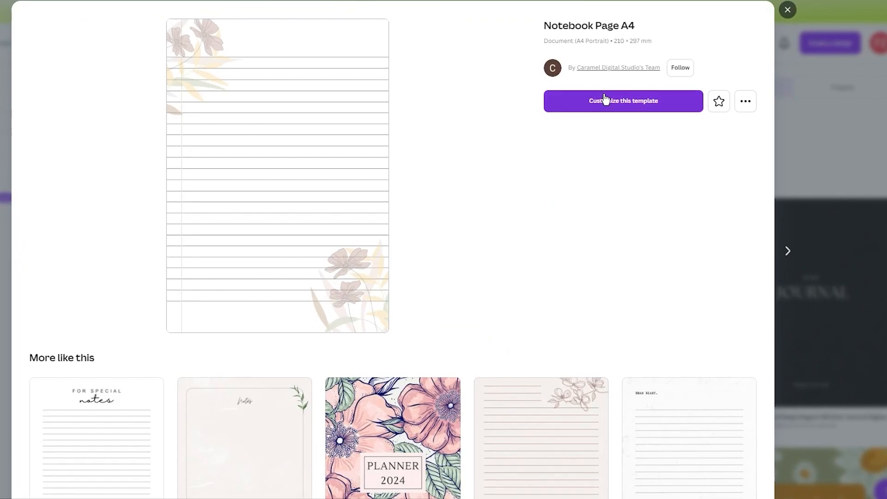
{"action": "left_click", "coordinate": [606, 99]}
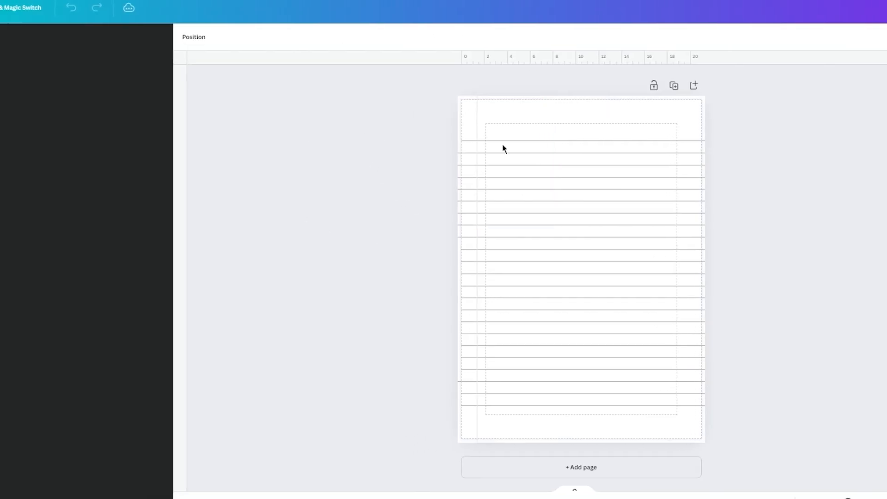
{"action": "left_click_drag", "start_coordinate": [439, 130], "coordinate": [838, 401]}
{"action": "key", "text": "Delete"}
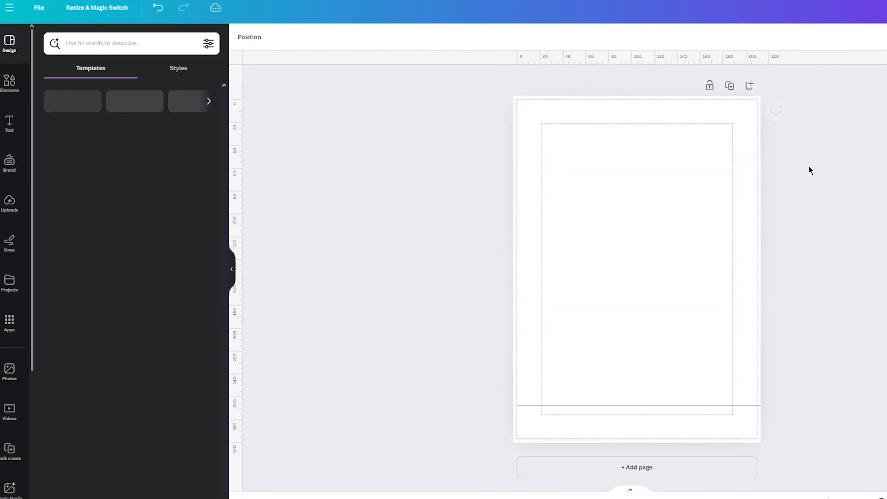
{"action": "left_click_drag", "start_coordinate": [808, 165], "coordinate": [460, 436]}
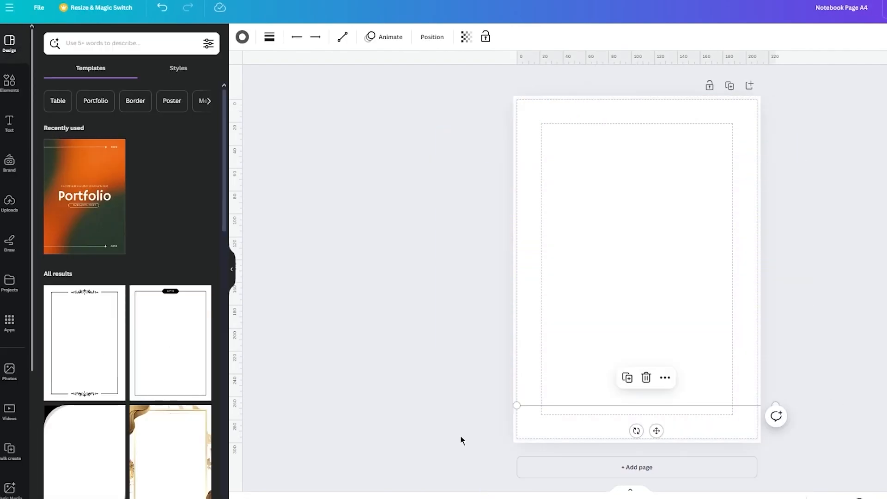
{"action": "key", "text": "Delete"}
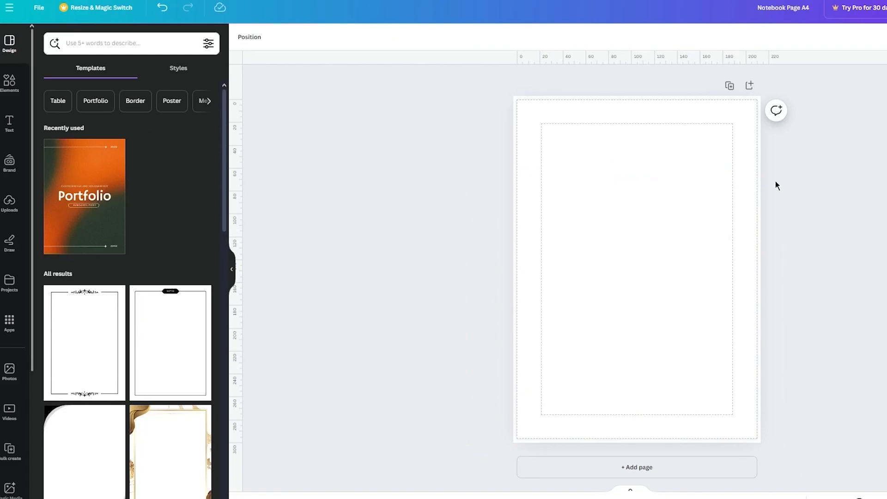
Set the page background to solid dark blue after trying light grey and yellow
{"action": "left_click", "coordinate": [571, 187]}
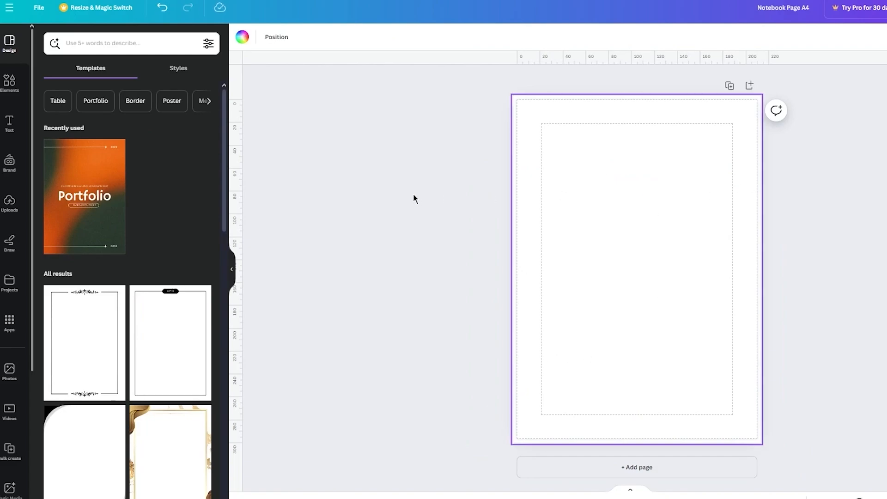
{"action": "left_click", "coordinate": [413, 194]}
{"action": "left_click", "coordinate": [587, 176]}
{"action": "left_click", "coordinate": [242, 37]}
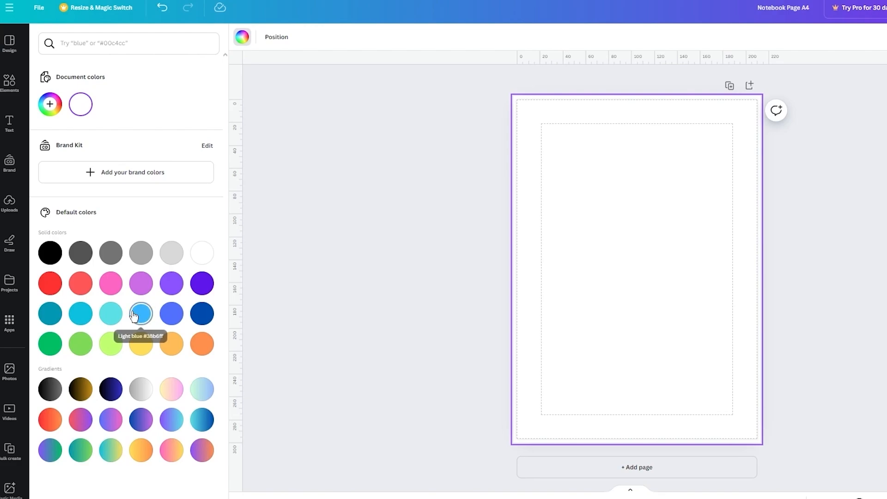
{"action": "left_click", "coordinate": [165, 253]}
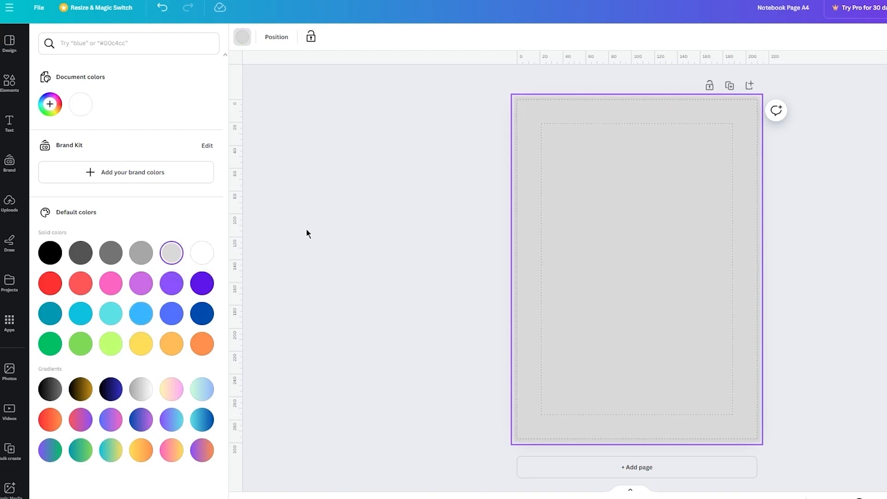
{"action": "left_click", "coordinate": [137, 345]}
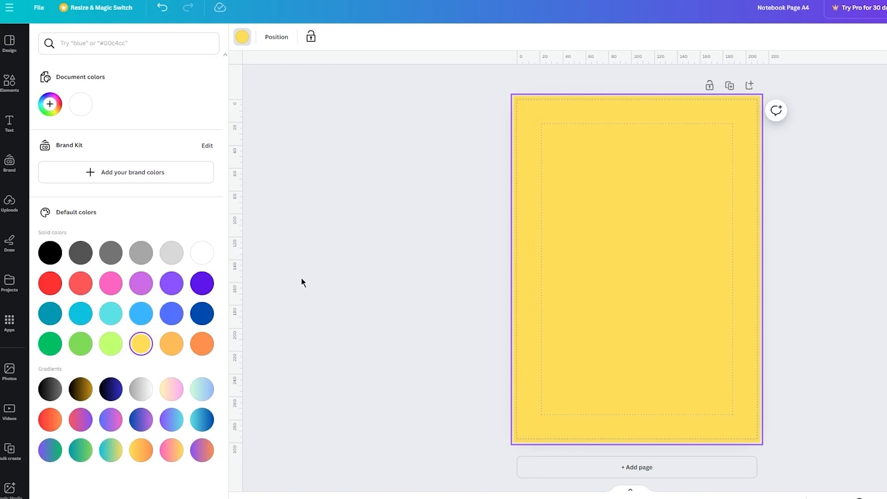
{"action": "left_click", "coordinate": [201, 314]}
{"action": "left_click", "coordinate": [364, 229]}
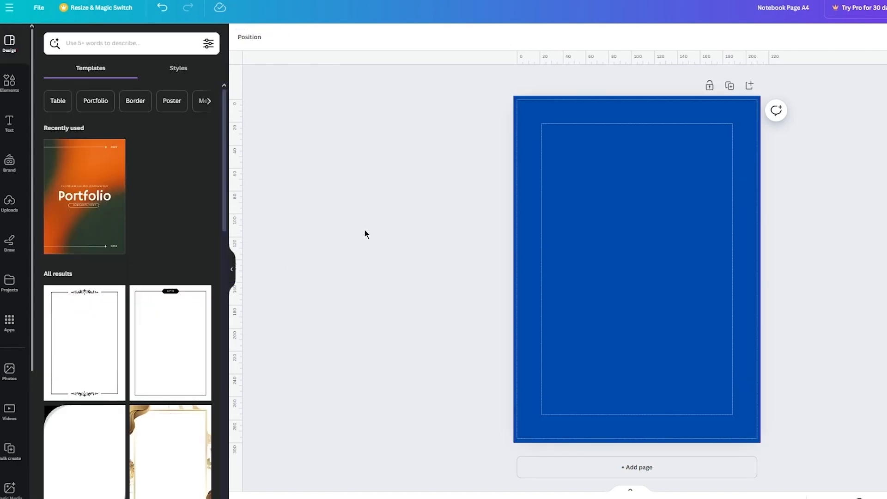
Add the "Tren DING" font combination to the blue page and replace its script text "Tren" with "NOTEBOOK"
{"action": "left_click", "coordinate": [7, 134]}
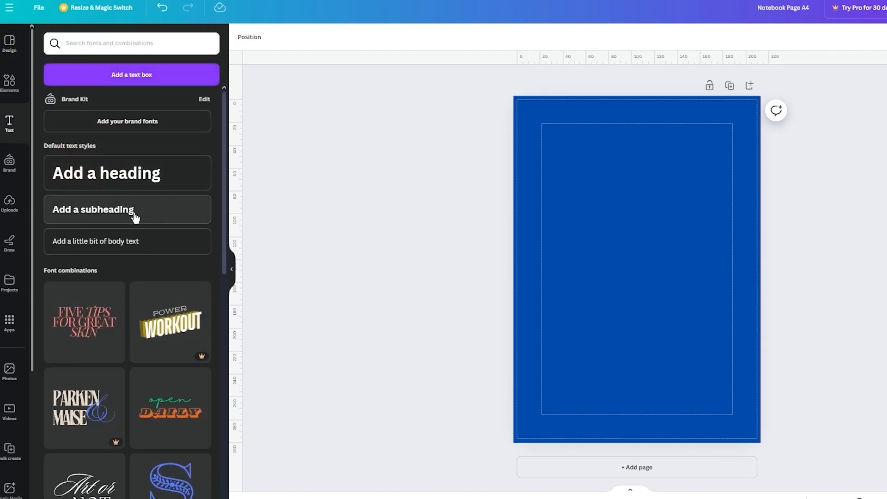
{"action": "scroll", "coordinate": [108, 306], "scroll_direction": "down", "scroll_amount": 4}
{"action": "scroll", "coordinate": [107, 306], "scroll_direction": "down", "scroll_amount": 12}
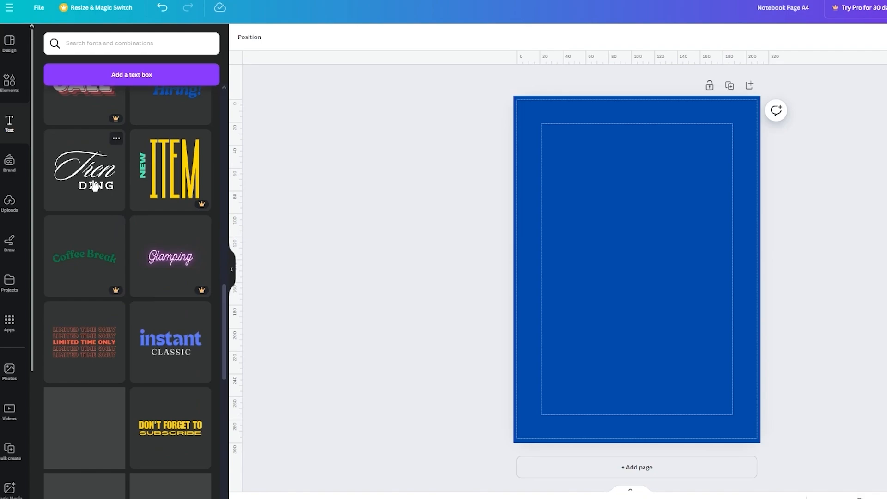
{"action": "left_click", "coordinate": [94, 185]}
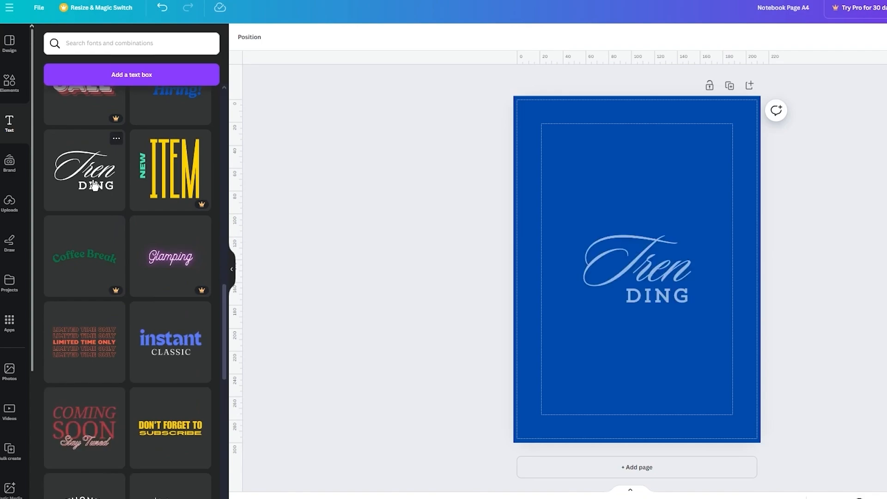
{"action": "double_click", "coordinate": [696, 271]}
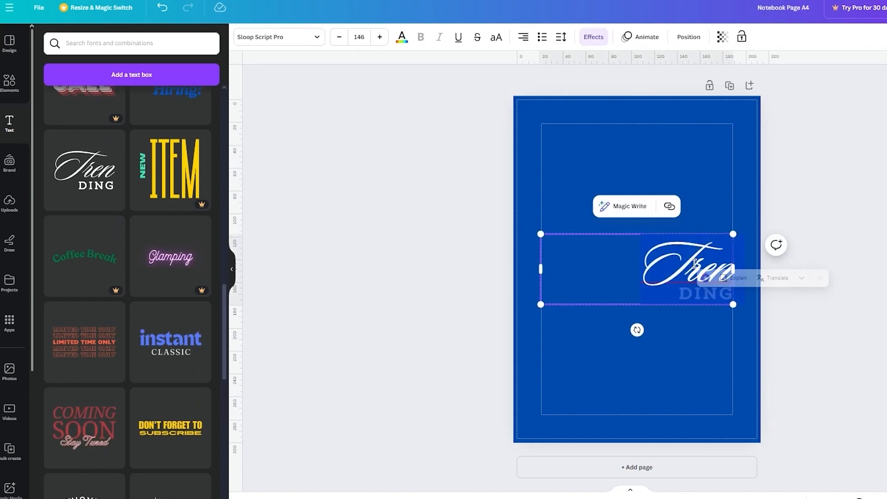
{"action": "key", "text": "BackSpace"}
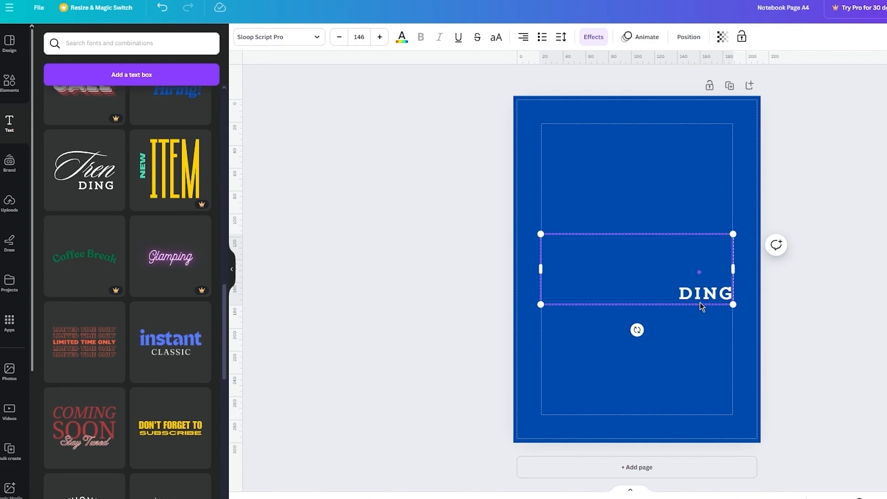
{"action": "type", "text": "NOTEBOOK"}
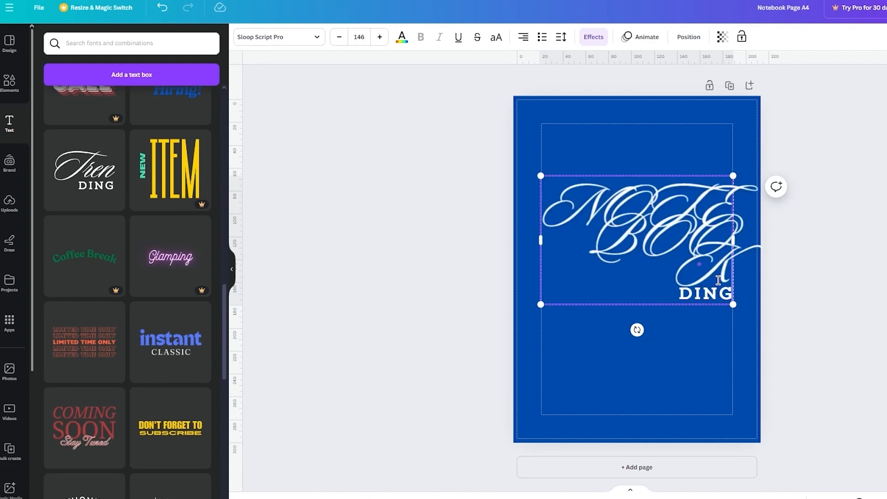
Reduce the font size of the script NOTEBOOK text to 68 so it fits on one line
{"action": "left_click_drag", "start_coordinate": [718, 280], "coordinate": [536, 187]}
{"action": "left_click", "coordinate": [339, 38]}
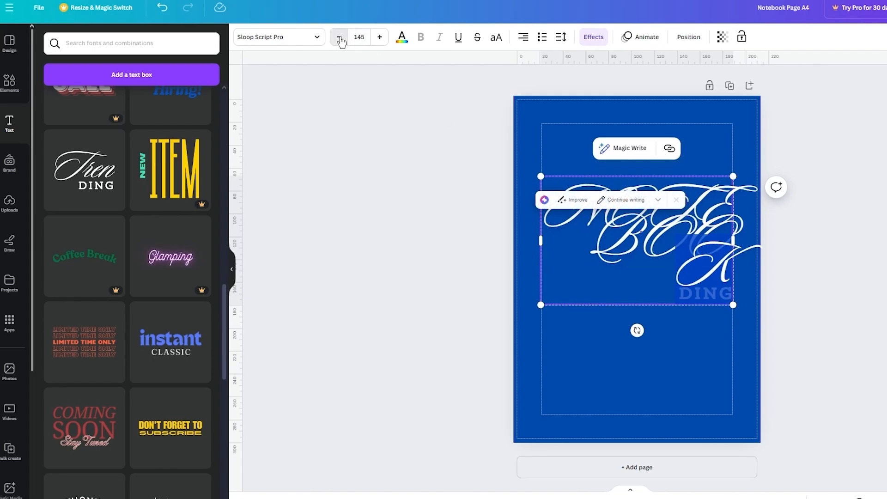
{"action": "left_click", "coordinate": [339, 38]}
{"action": "left_click", "coordinate": [339, 38]}
{"action": "left_click", "coordinate": [339, 38]}
{"action": "left_click", "coordinate": [339, 37]}
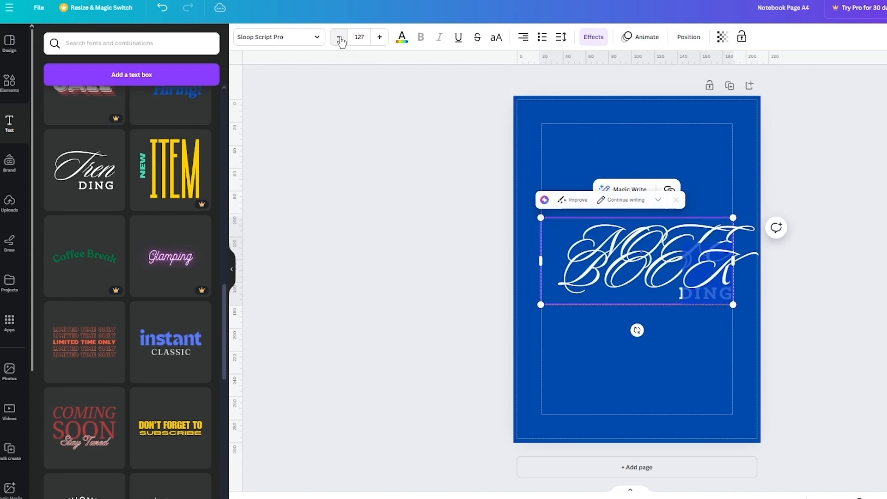
{"action": "left_click", "coordinate": [339, 38]}
{"action": "left_click", "coordinate": [339, 38]}
{"action": "left_click", "coordinate": [339, 38]}
{"action": "left_click", "coordinate": [339, 38]}
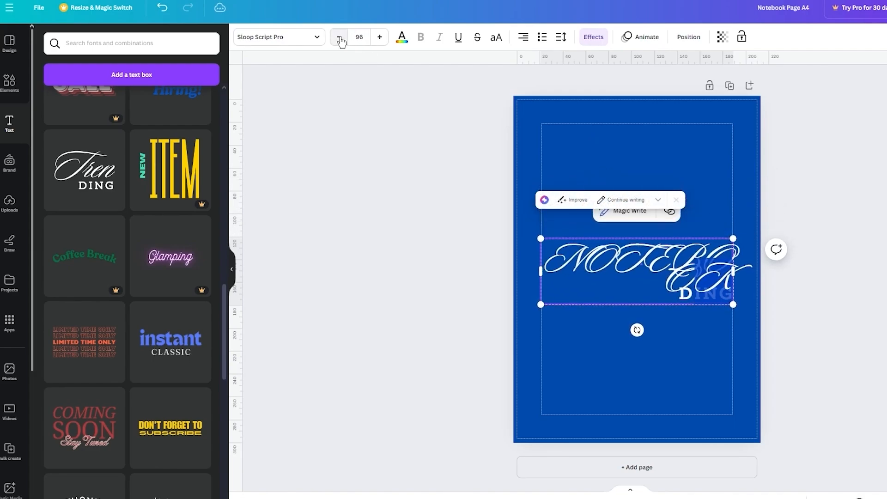
{"action": "left_click", "coordinate": [340, 39]}
{"action": "left_click", "coordinate": [340, 39]}
{"action": "left_click", "coordinate": [340, 39]}
{"action": "left_click", "coordinate": [340, 39]}
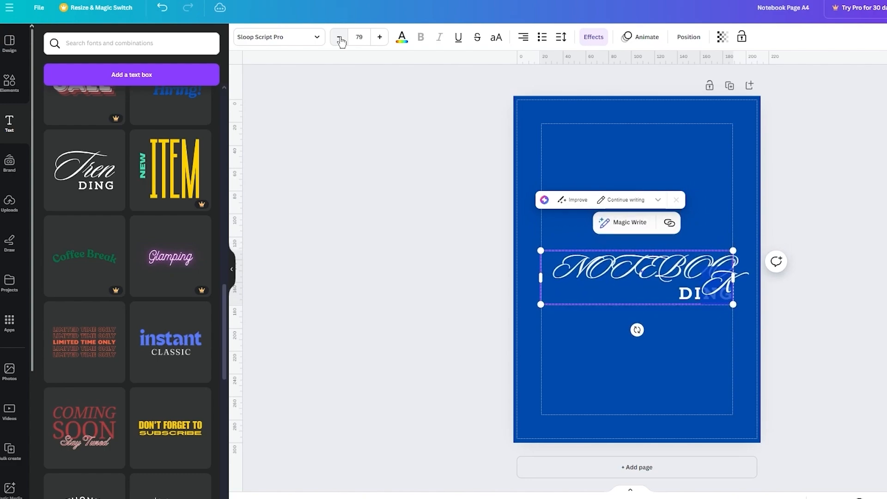
{"action": "left_click", "coordinate": [340, 39]}
{"action": "left_click", "coordinate": [339, 39]}
{"action": "left_click", "coordinate": [339, 39]}
{"action": "left_click", "coordinate": [340, 39]}
{"action": "left_click", "coordinate": [340, 39]}
{"action": "left_click", "coordinate": [339, 39]}
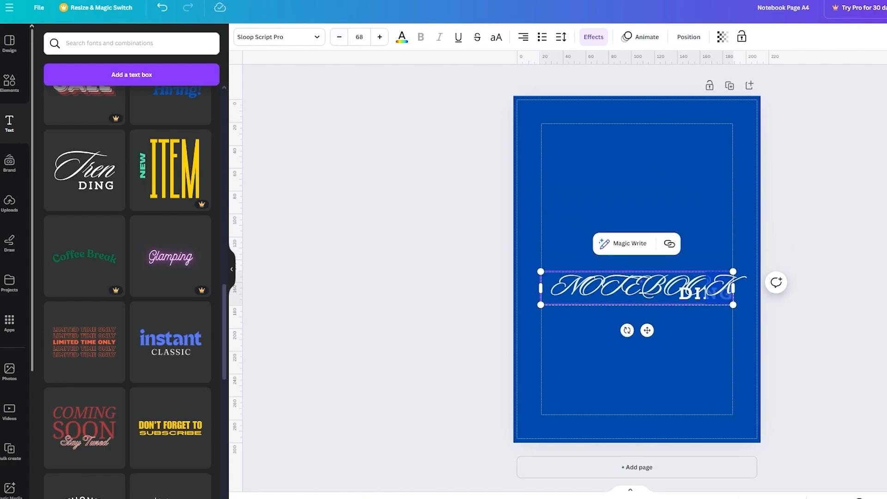
{"action": "left_click", "coordinate": [794, 268]}
Ungroup the two text lines and separate them, with DING in the lower part of the page and NOTEBOOK near its upper edge
{"action": "left_click", "coordinate": [678, 272]}
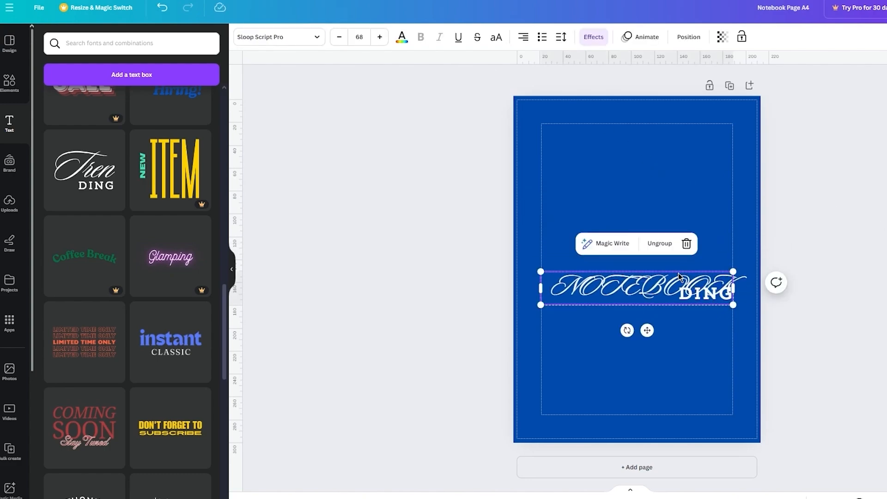
{"action": "left_click", "coordinate": [654, 249]}
{"action": "left_click_drag", "start_coordinate": [711, 293], "coordinate": [671, 345]}
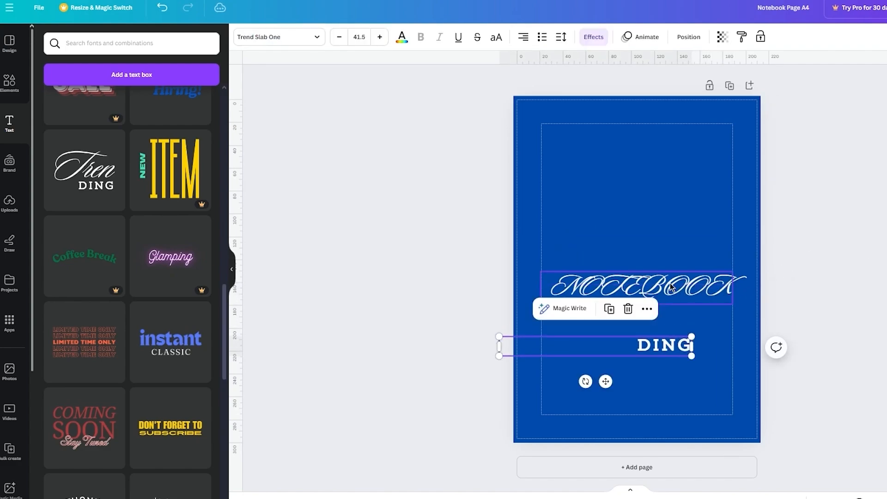
{"action": "left_click_drag", "start_coordinate": [671, 287], "coordinate": [664, 142]}
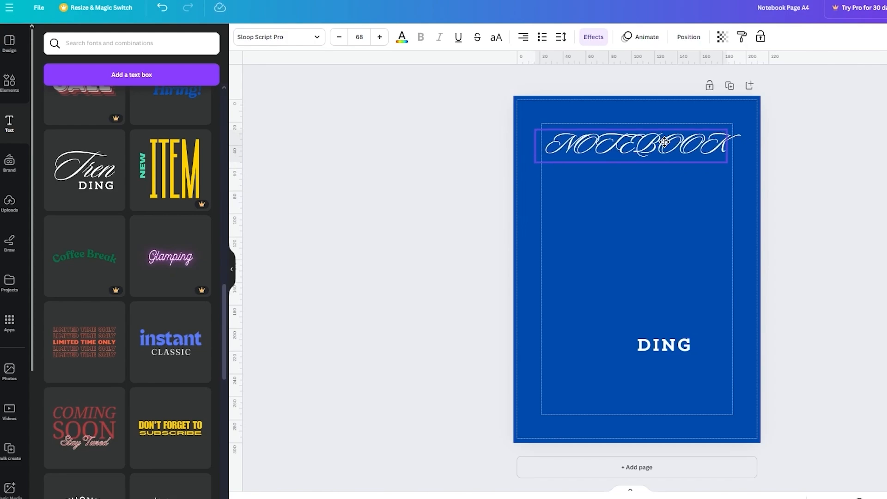
Center-align the NOTEBOOK title within its text box
{"action": "left_click", "coordinate": [664, 143]}
{"action": "left_click", "coordinate": [523, 38]}
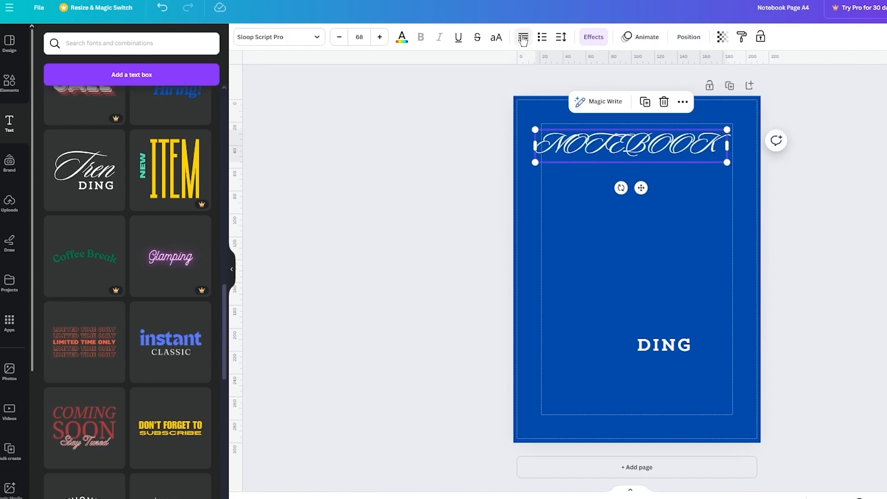
{"action": "left_click", "coordinate": [524, 41]}
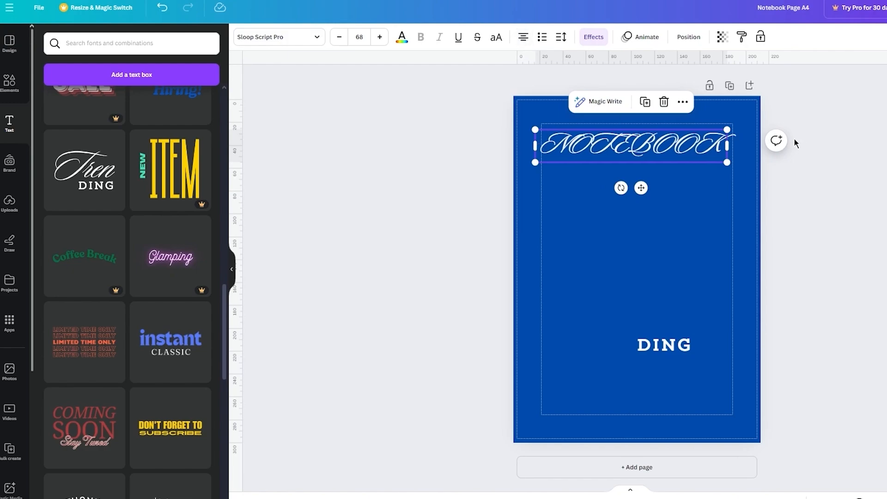
{"action": "left_click", "coordinate": [805, 142]}
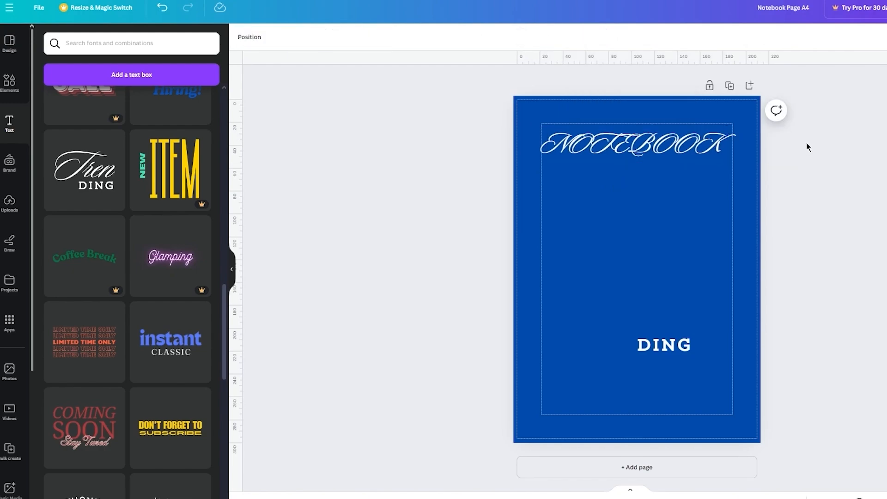
Move the DING text directly beneath the NOTEBOOK title and center-align it on the page
{"action": "left_click", "coordinate": [666, 346]}
{"action": "left_click_drag", "start_coordinate": [666, 345], "coordinate": [634, 172]}
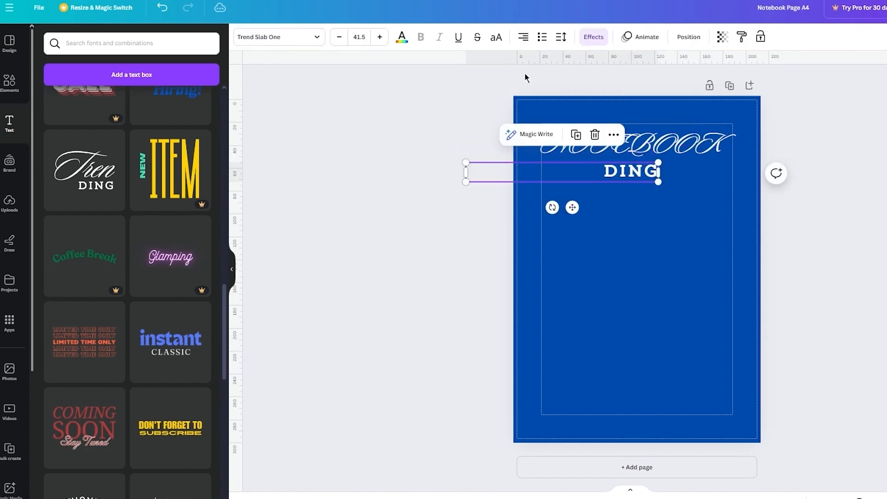
{"action": "left_click", "coordinate": [526, 37]}
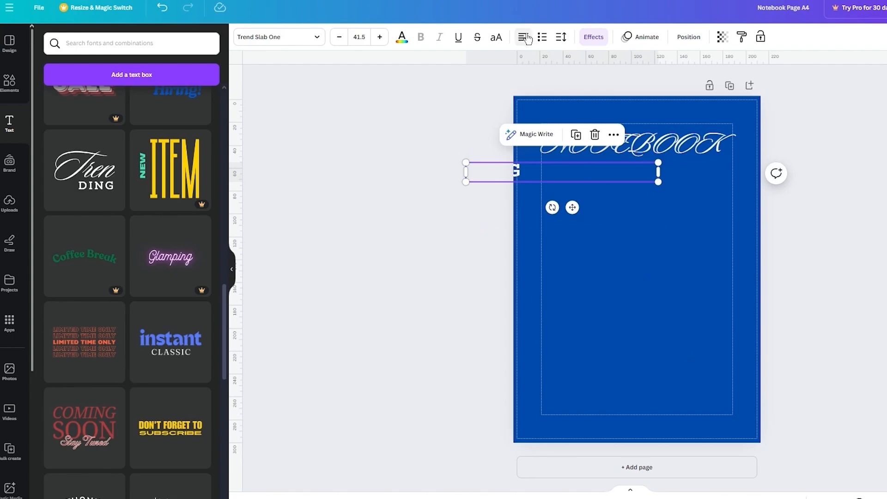
{"action": "left_click", "coordinate": [527, 37]}
{"action": "left_click_drag", "start_coordinate": [570, 177], "coordinate": [648, 177]}
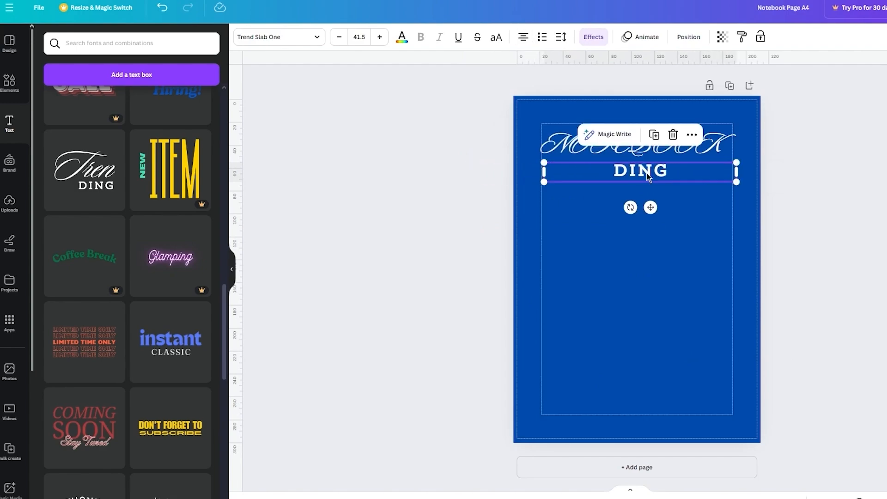
Replace the DING text under the title with "FOR GEEKS"
{"action": "double_click", "coordinate": [646, 173]}
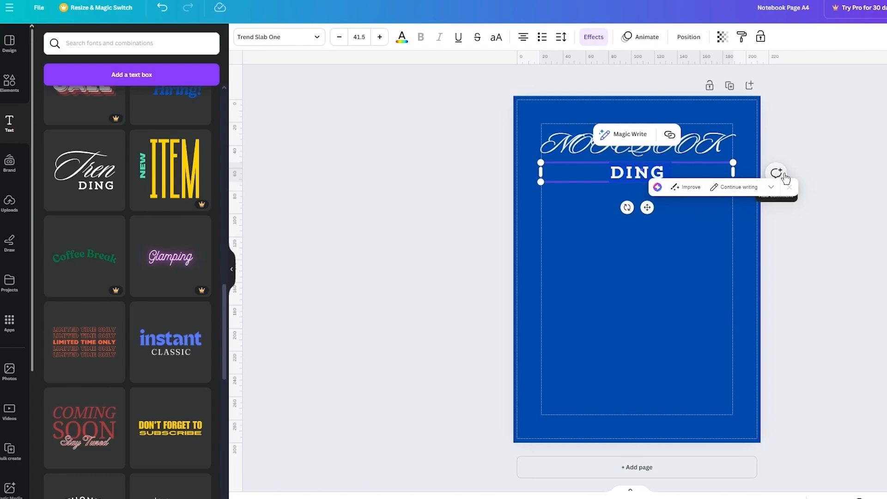
{"action": "type", "text": "FOR GEEKS"}
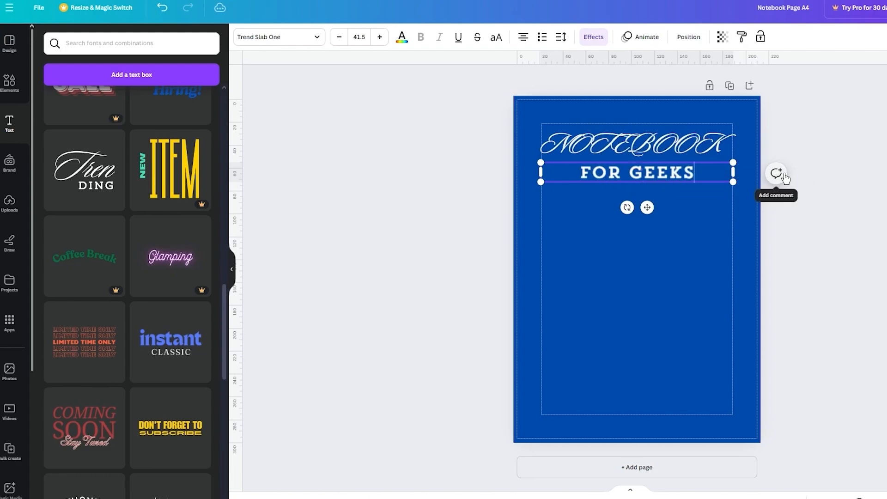
{"action": "left_click", "coordinate": [641, 244]}
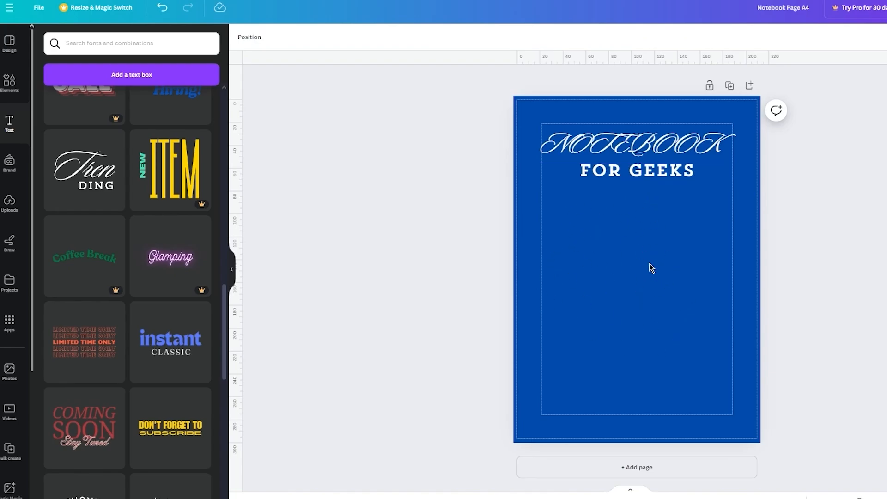
Search the design elements for "WRITER" to find an illustration for the cover
{"action": "left_click", "coordinate": [9, 82]}
{"action": "left_click", "coordinate": [120, 40]}
{"action": "type", "text": "WRITER"}
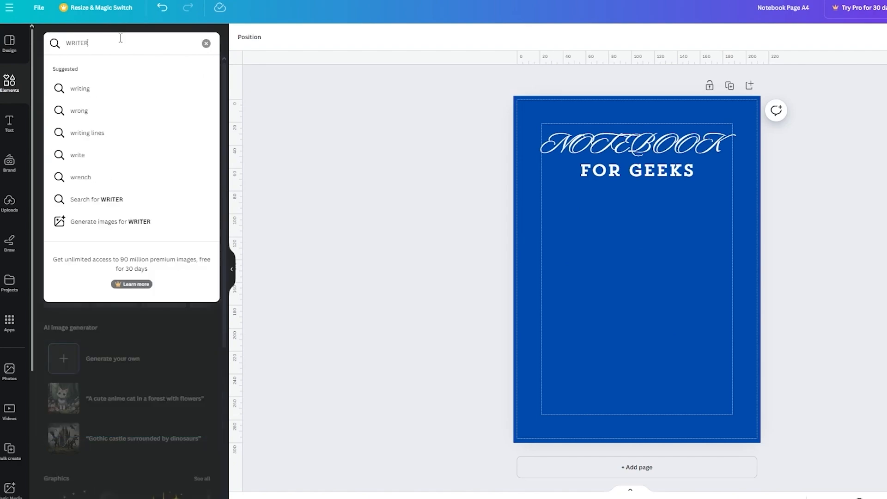
{"action": "key", "text": "Return"}
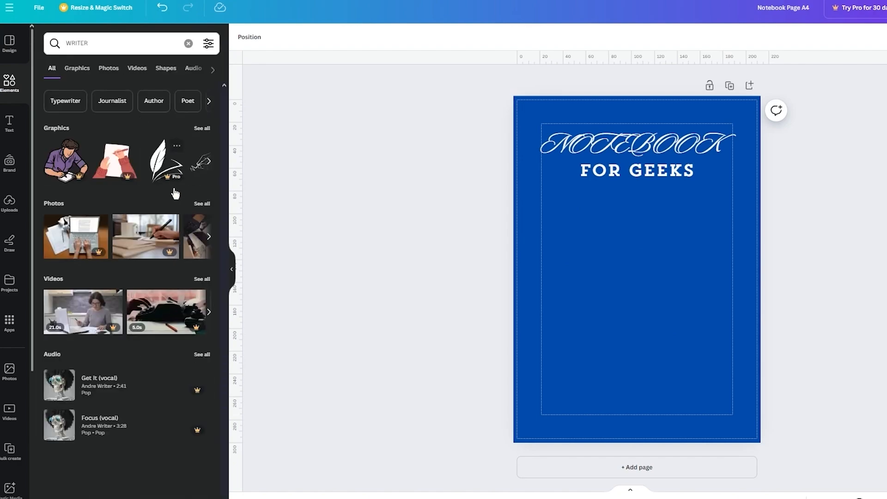
Add the black engraved writing-hand graphic, enlarged to the width of the cover's margins and placed beneath the FOR GEEKS text
{"action": "left_click", "coordinate": [201, 128]}
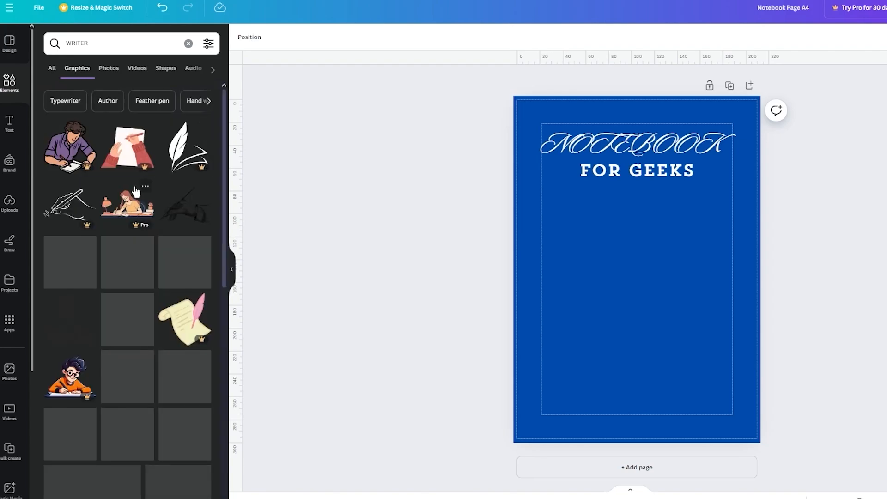
{"action": "left_click", "coordinate": [185, 205]}
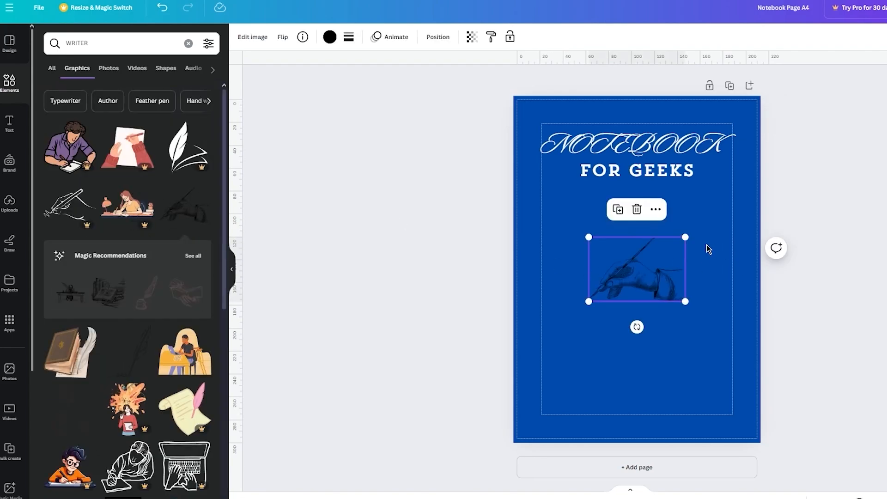
{"action": "left_click_drag", "start_coordinate": [685, 237], "coordinate": [785, 170]}
{"action": "left_click_drag", "start_coordinate": [700, 224], "coordinate": [653, 273]}
{"action": "key", "text": "Escape"}
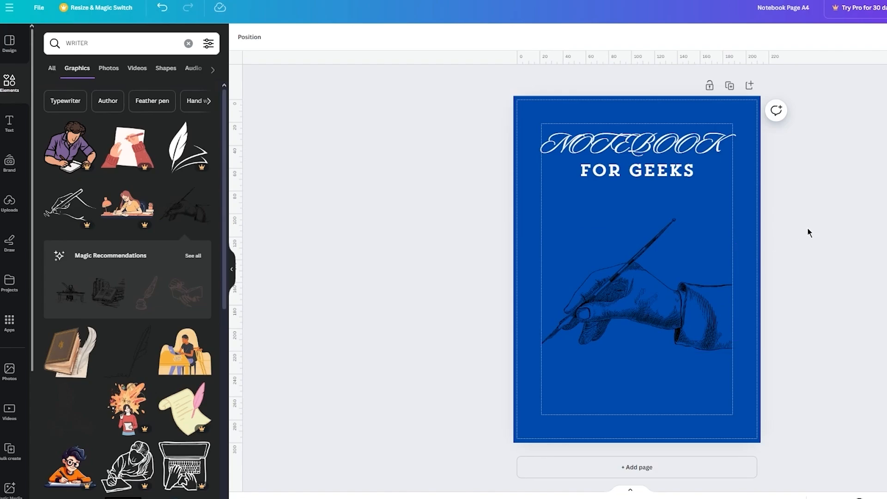
{"action": "left_click_drag", "start_coordinate": [651, 295], "coordinate": [651, 288]}
{"action": "left_click", "coordinate": [876, 248]}
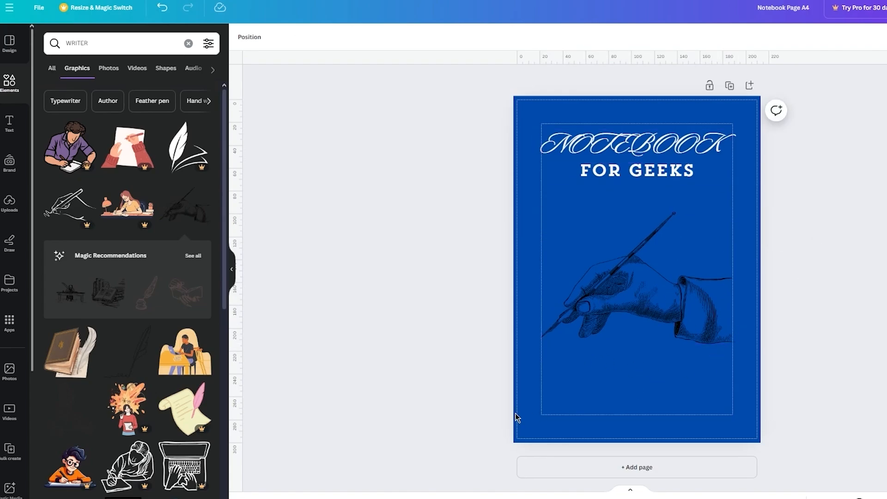
Add a subheading to the cover with the lines "Illustrated by :" and "Created By :", each followed by the person's first name
{"action": "left_click", "coordinate": [9, 124]}
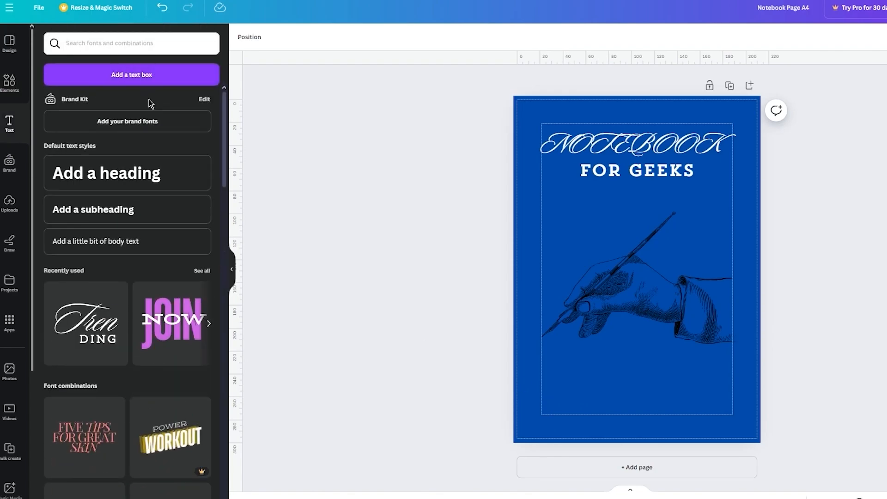
{"action": "left_click", "coordinate": [92, 209]}
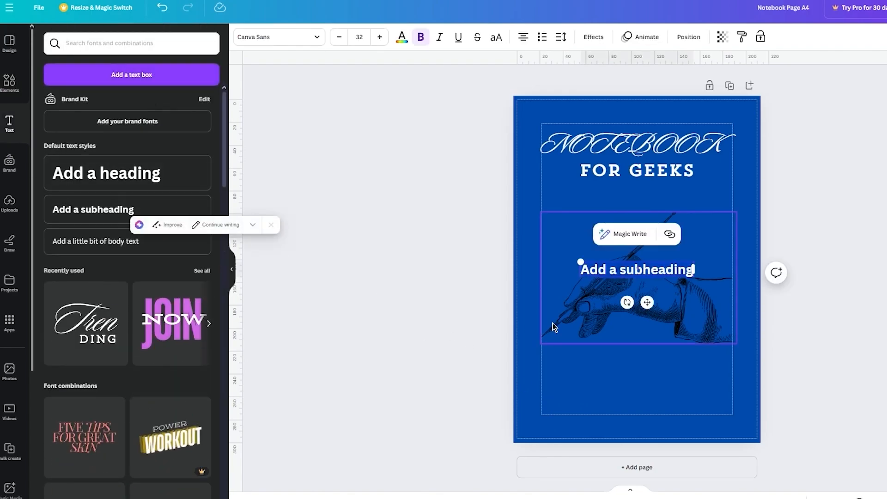
{"action": "type", "text": "Ill"}
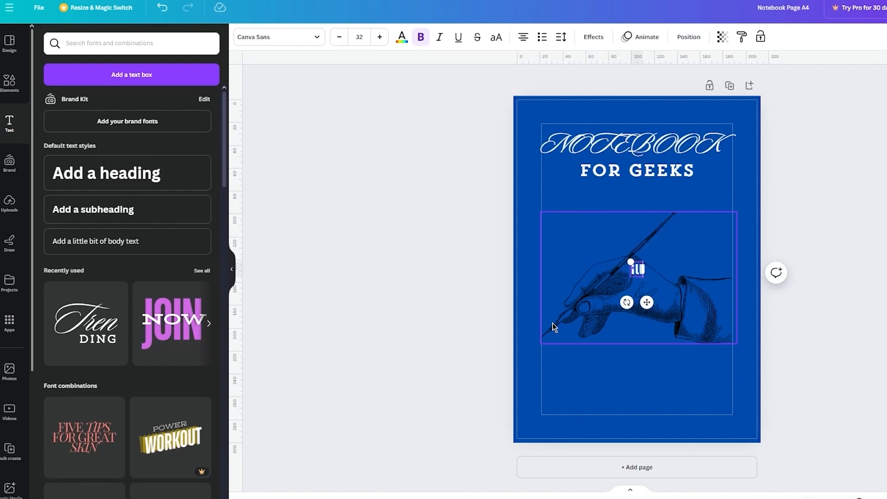
{"action": "type", "text": "ustrate"}
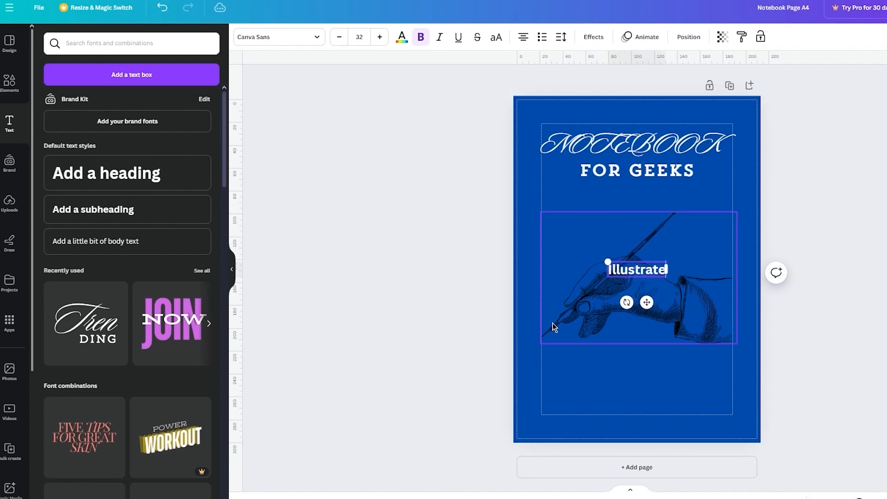
{"action": "type", "text": "d by :"}
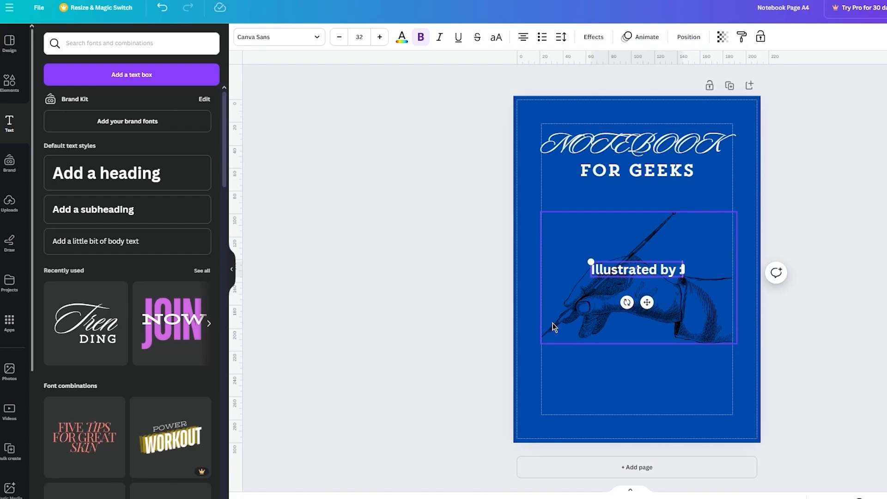
{"action": "type", "text": " John"}
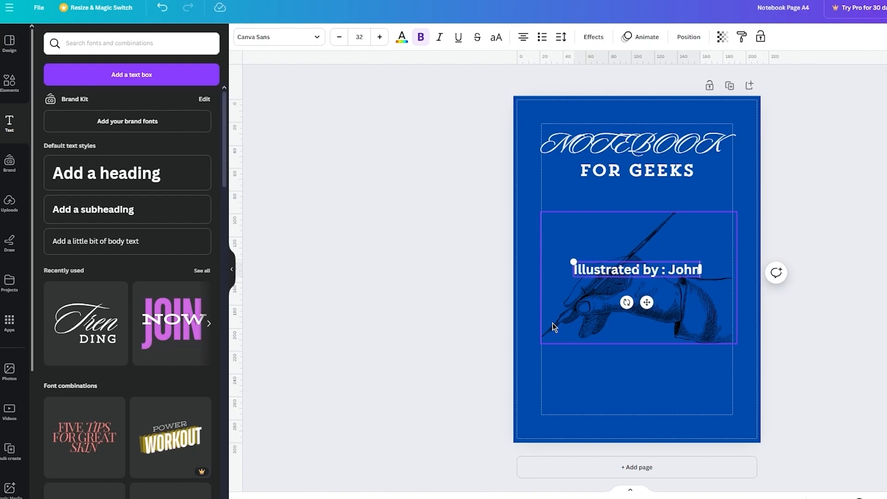
{"action": "key", "text": "Escape"}
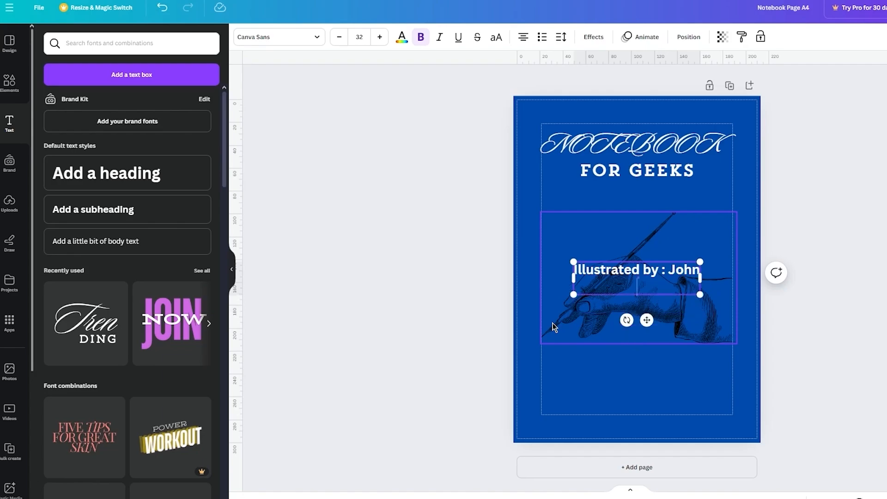
{"action": "type", "text": "Created By : "}
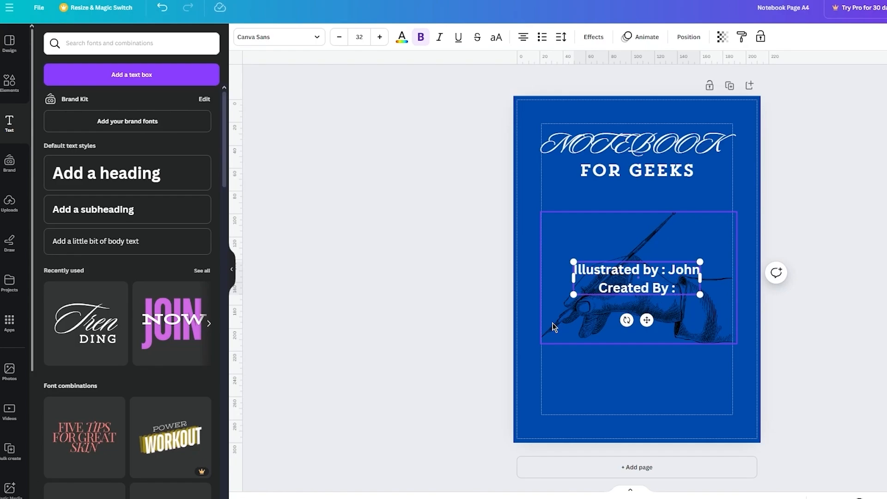
{"action": "type", "text": "Jason"}
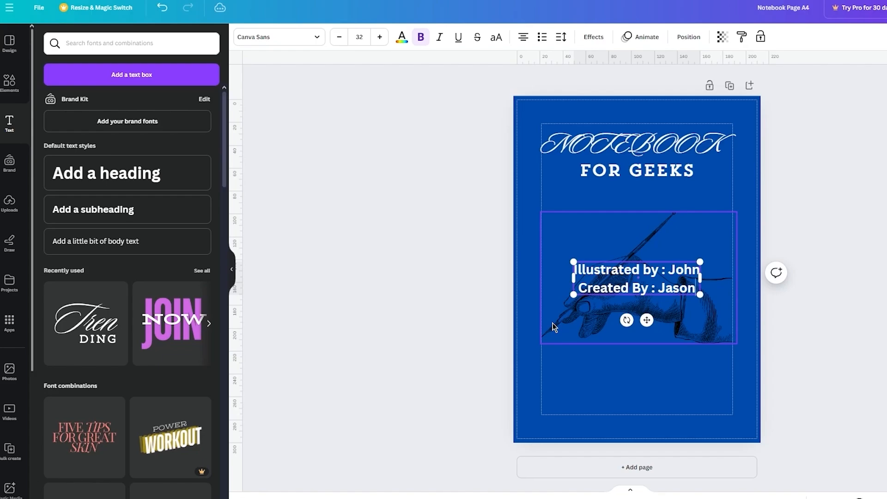
Move the credits text below the hand illustration, into the lower-left corner of the cover's margins
{"action": "left_click", "coordinate": [814, 269]}
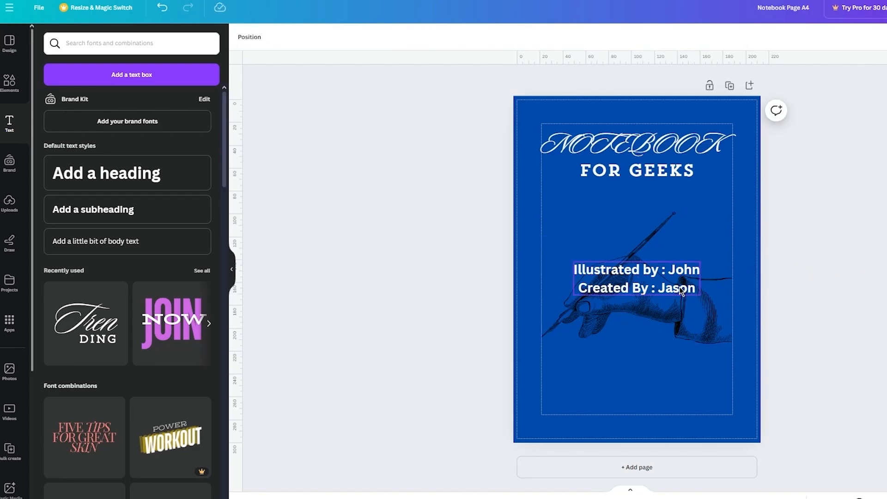
{"action": "left_click_drag", "start_coordinate": [685, 277], "coordinate": [655, 390]}
{"action": "left_click", "coordinate": [854, 339]}
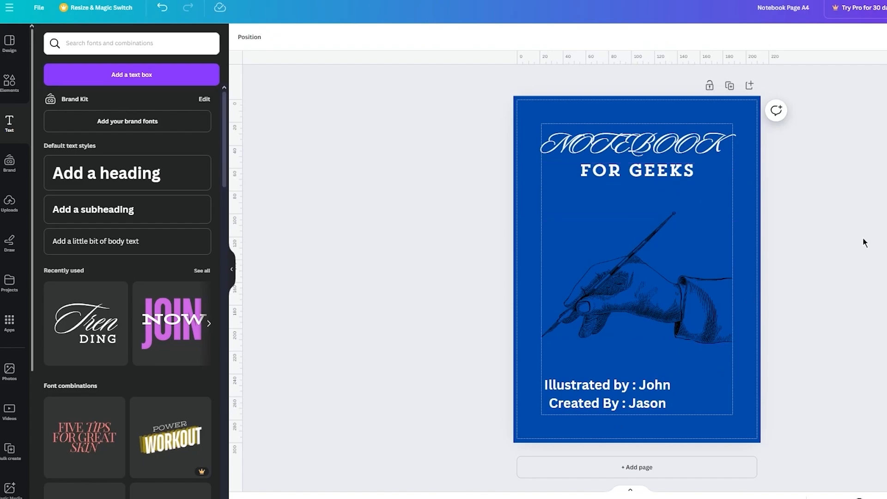
Add a second page after the cover and remove its blue background
{"action": "left_click", "coordinate": [641, 466]}
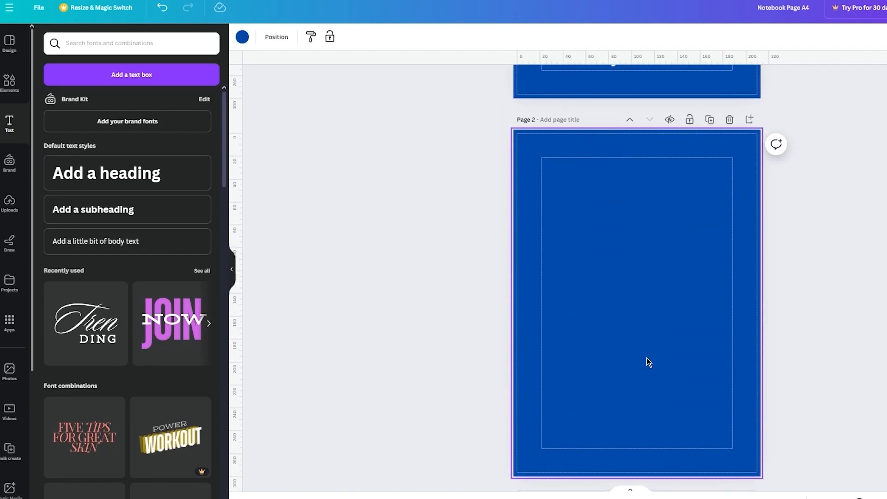
{"action": "key", "text": "Delete"}
{"action": "scroll", "coordinate": [795, 264], "scroll_direction": "up", "scroll_amount": 1}
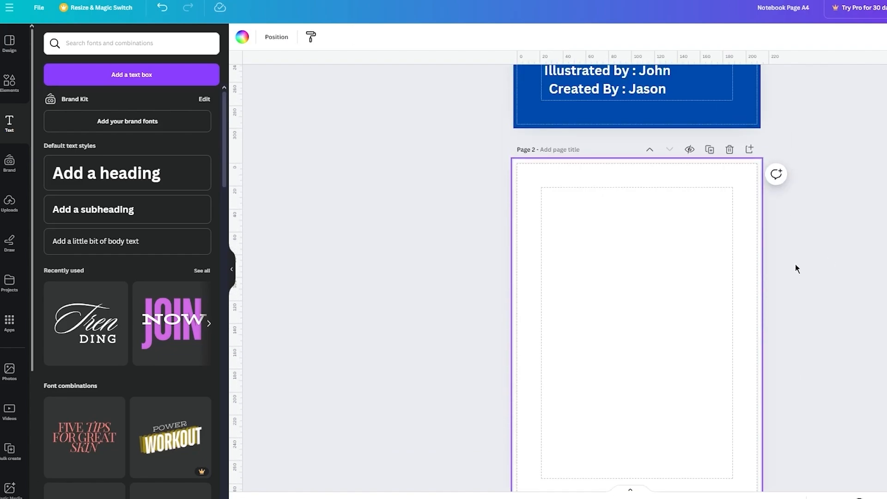
Set page 2's background to a custom very light gray, lighter than the #D9D9D9 preset
{"action": "left_click", "coordinate": [241, 38]}
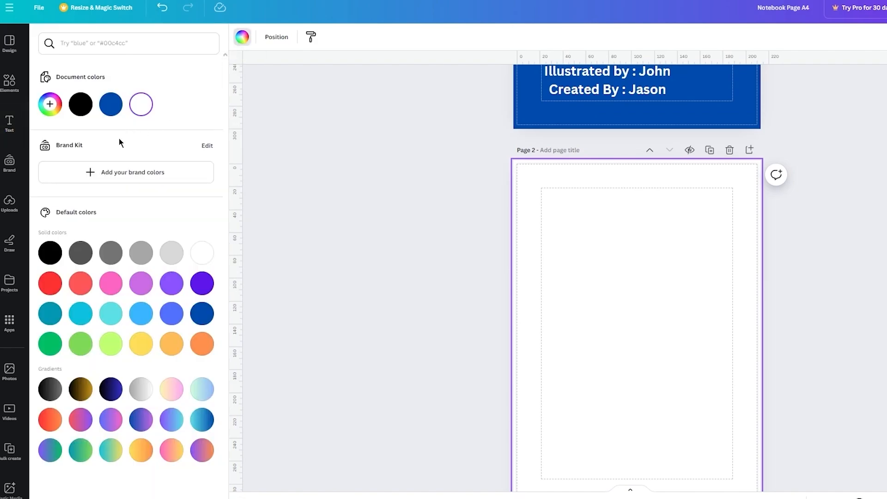
{"action": "left_click", "coordinate": [169, 249]}
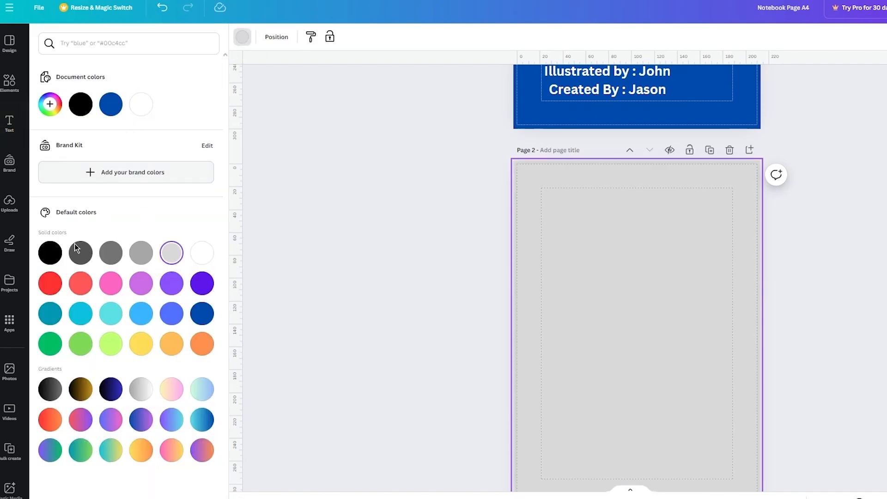
{"action": "left_click", "coordinate": [50, 103]}
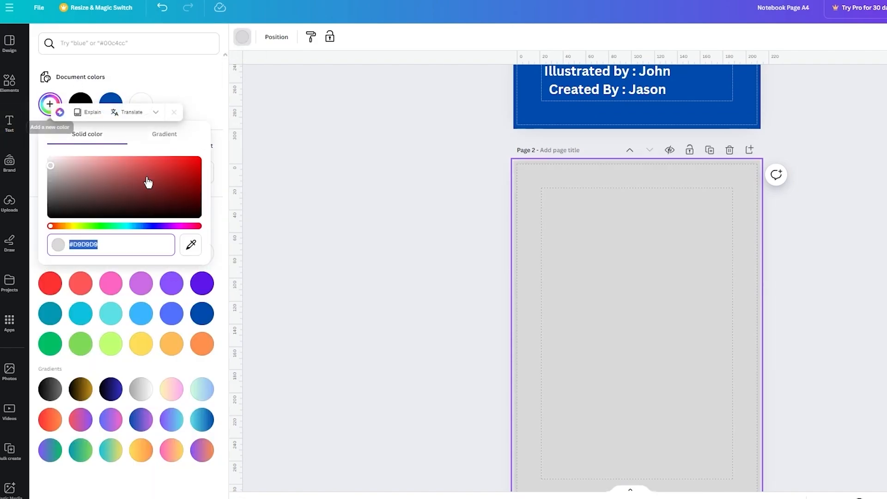
{"action": "left_click", "coordinate": [51, 170]}
{"action": "left_click_drag", "start_coordinate": [50, 170], "coordinate": [48, 158]}
{"action": "left_click", "coordinate": [357, 205]}
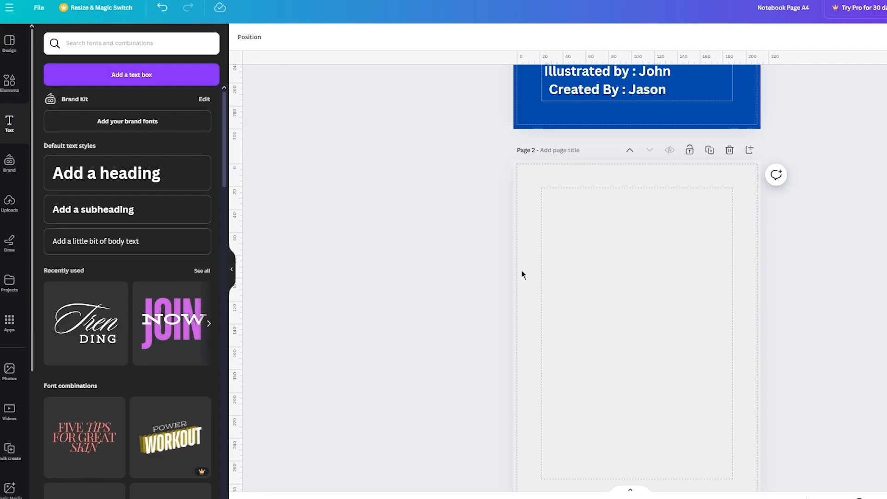
Search the design elements for "flowers" to decorate page 2
{"action": "scroll", "coordinate": [522, 270], "scroll_direction": "down", "scroll_amount": 1}
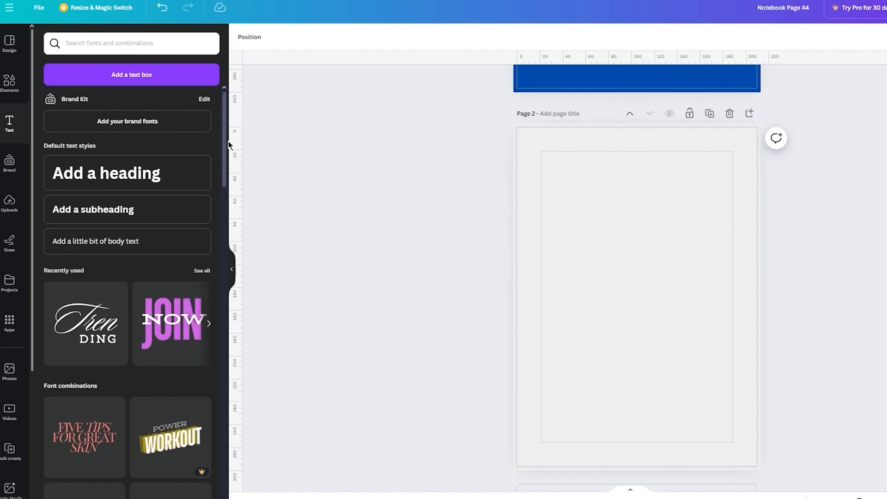
{"action": "left_click", "coordinate": [9, 84]}
{"action": "left_click", "coordinate": [109, 44]}
{"action": "left_click_drag", "start_coordinate": [109, 44], "coordinate": [59, 51]}
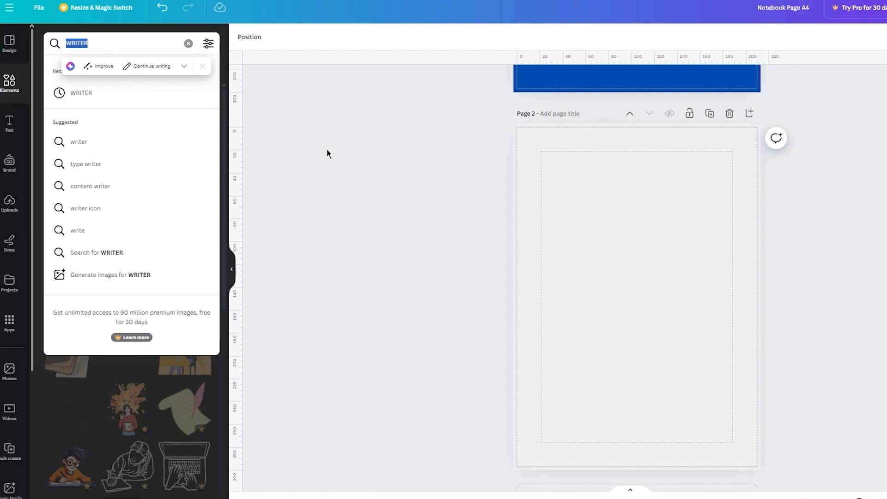
{"action": "type", "text": "flowerd"}
{"action": "key", "text": "BackSpace"}
{"action": "key", "text": "BackSpace"}
{"action": "key", "text": "BackSpace"}
{"action": "key", "text": "BackSpace"}
{"action": "key", "text": "BackSpace"}
{"action": "key", "text": "BackSpace"}
{"action": "key", "text": "BackSpace"}
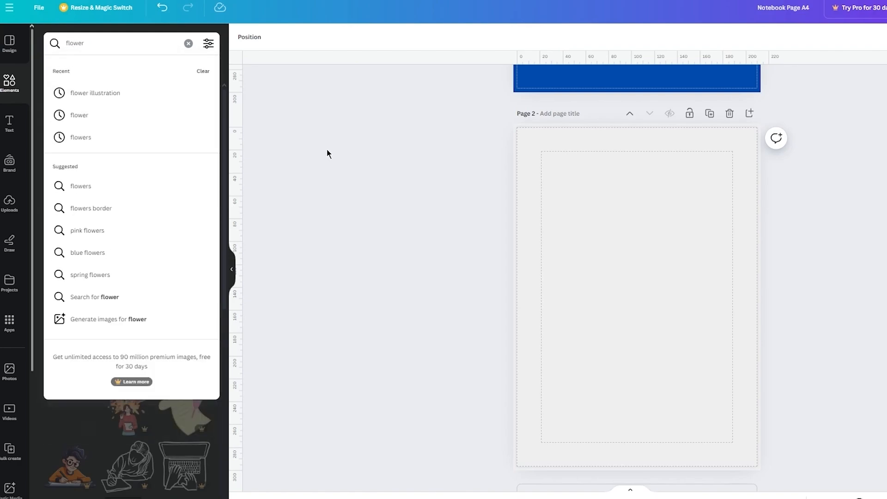
{"action": "type", "text": "flowers"}
{"action": "key", "text": "Return"}
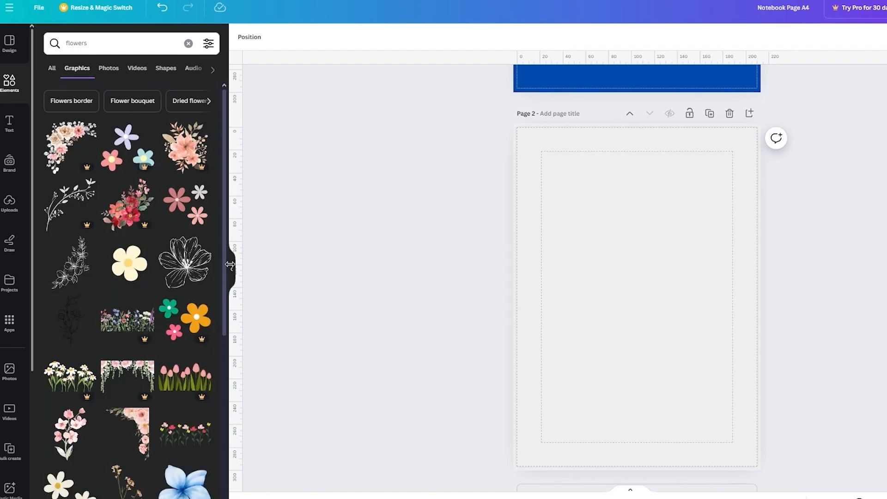
Add the pink three-flower graphic to page 2, enlarged and placed in the lower-right corner so it runs off the page edge
{"action": "left_click", "coordinate": [188, 218]}
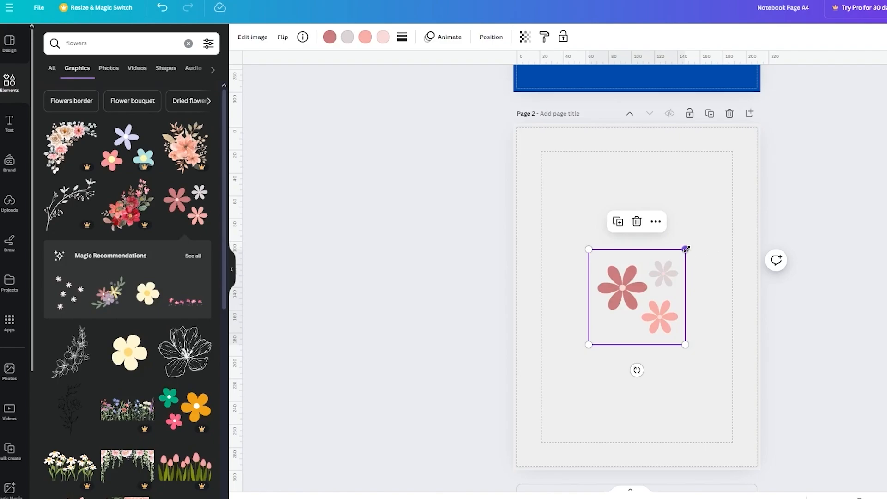
{"action": "left_click_drag", "start_coordinate": [685, 249], "coordinate": [738, 196]}
{"action": "left_click_drag", "start_coordinate": [718, 259], "coordinate": [758, 409]}
{"action": "right_click", "coordinate": [864, 366]}
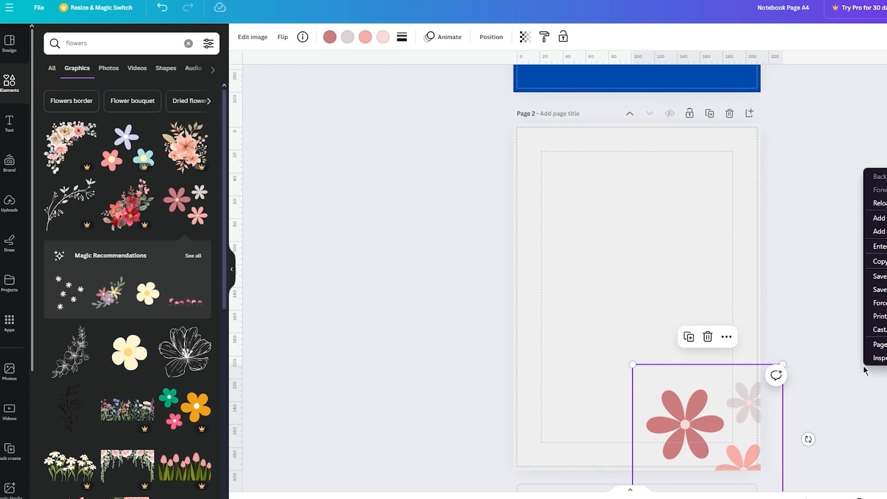
Fade the three-flower graphic in page 2's lower-right corner by lowering its opacity well below 100
{"action": "left_click", "coordinate": [754, 407]}
{"action": "left_click", "coordinate": [525, 41]}
{"action": "left_click_drag", "start_coordinate": [493, 80], "coordinate": [447, 84]}
{"action": "left_click", "coordinate": [438, 264]}
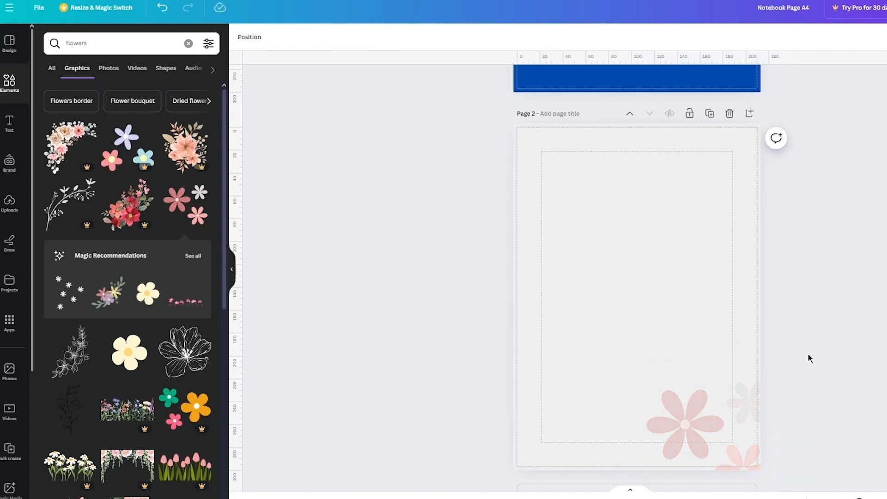
Add the pink rose corner-border graphic to page 2 and rotate it 90° counterclockwise
{"action": "scroll", "coordinate": [167, 321], "scroll_direction": "down", "scroll_amount": 2}
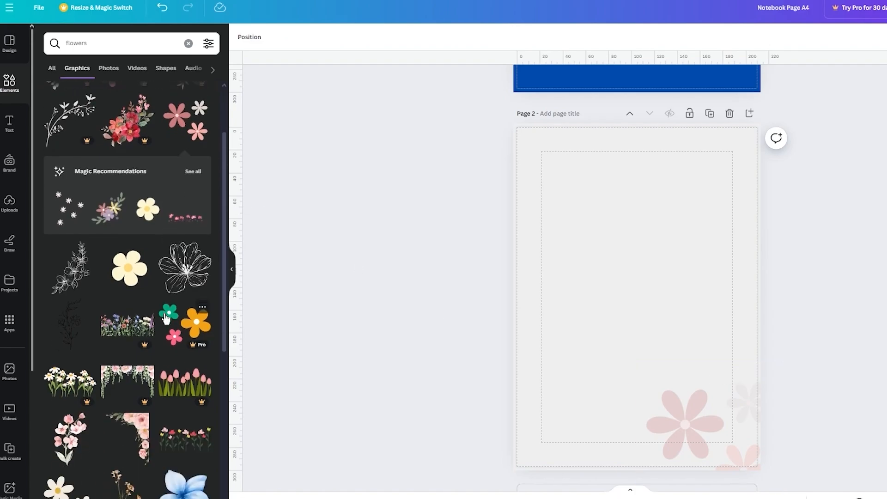
{"action": "scroll", "coordinate": [96, 327], "scroll_direction": "down", "scroll_amount": 2}
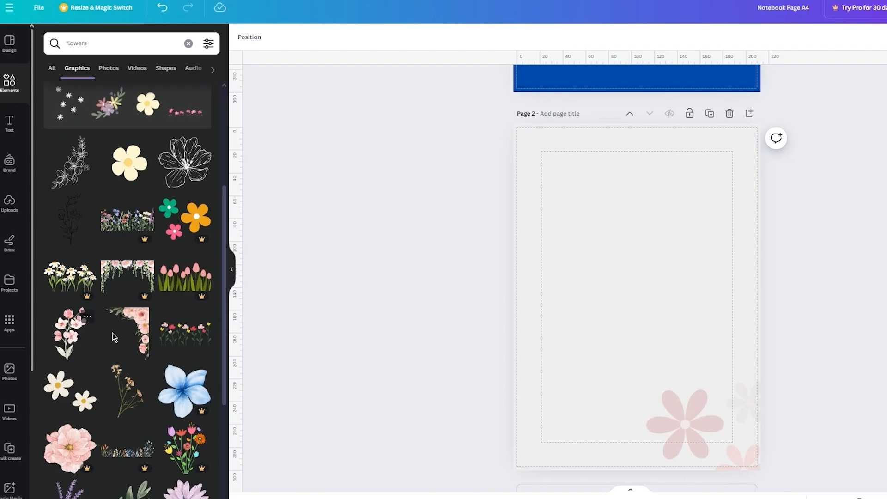
{"action": "left_click", "coordinate": [123, 334]}
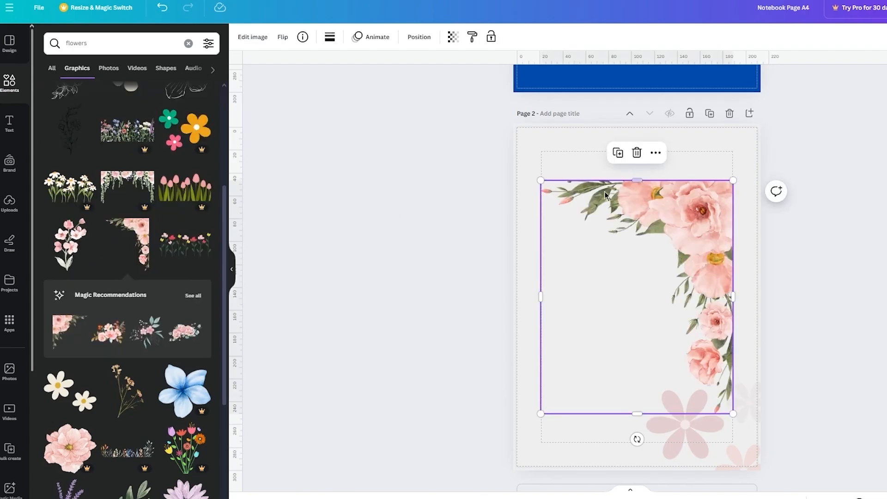
{"action": "left_click_drag", "start_coordinate": [639, 438], "coordinate": [798, 292]}
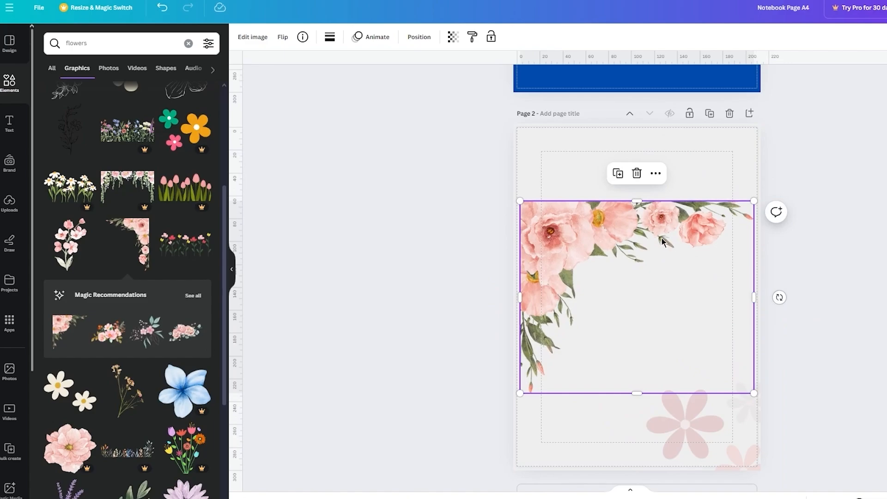
Shrink the rose corner graphic to slightly under half the page width and fit it into page 2's upper-left corner
{"action": "left_click_drag", "start_coordinate": [668, 242], "coordinate": [663, 180]}
{"action": "left_click_drag", "start_coordinate": [753, 151], "coordinate": [603, 227]}
{"action": "left_click_drag", "start_coordinate": [555, 249], "coordinate": [547, 142]}
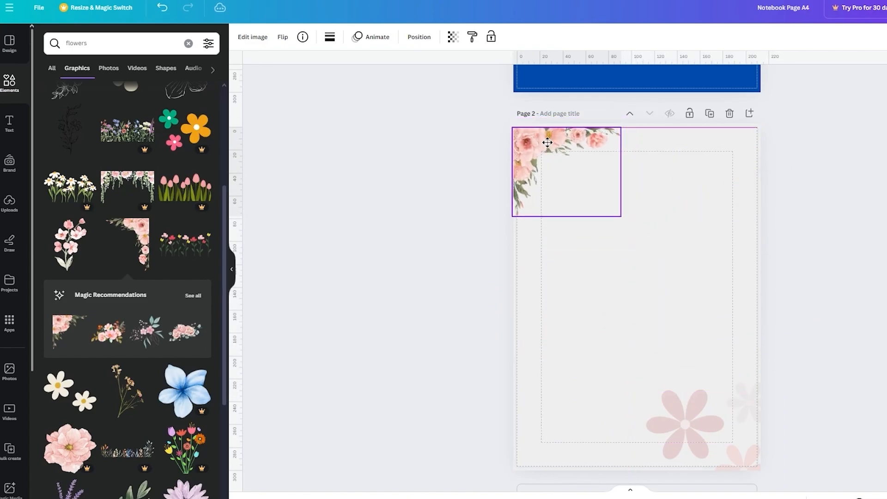
Fade the rose graphic in page 2's upper-left corner to roughly half opacity
{"action": "left_click", "coordinate": [453, 37]}
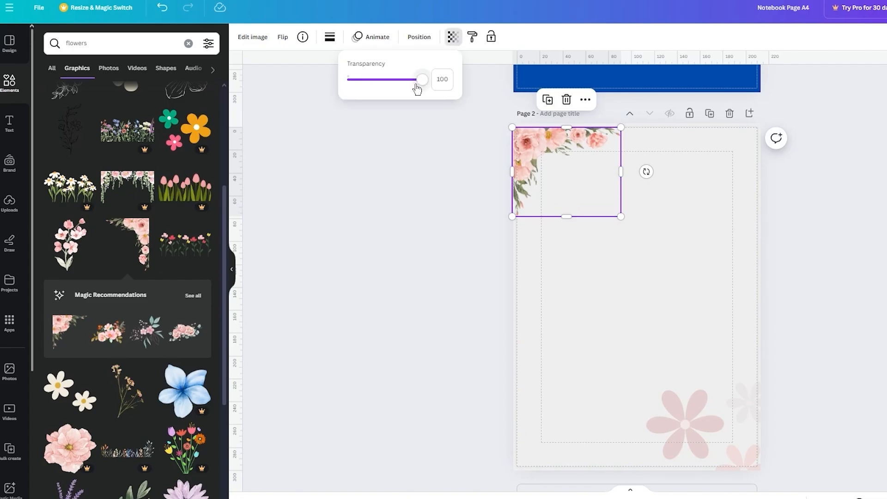
{"action": "left_click_drag", "start_coordinate": [420, 79], "coordinate": [383, 84]}
{"action": "left_click", "coordinate": [401, 200]}
{"action": "left_click", "coordinate": [401, 201]}
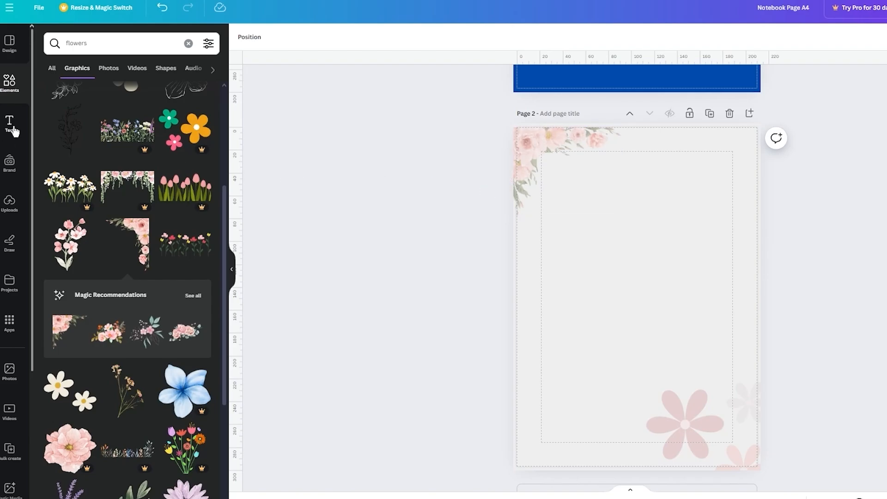
Search the graphic elements for "lines"
{"action": "left_click", "coordinate": [120, 43]}
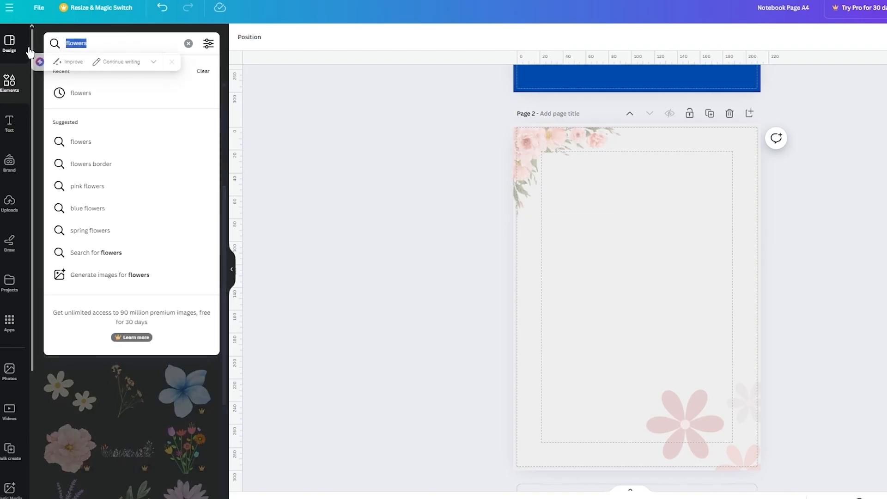
{"action": "type", "text": "lines"}
{"action": "key", "text": "Return"}
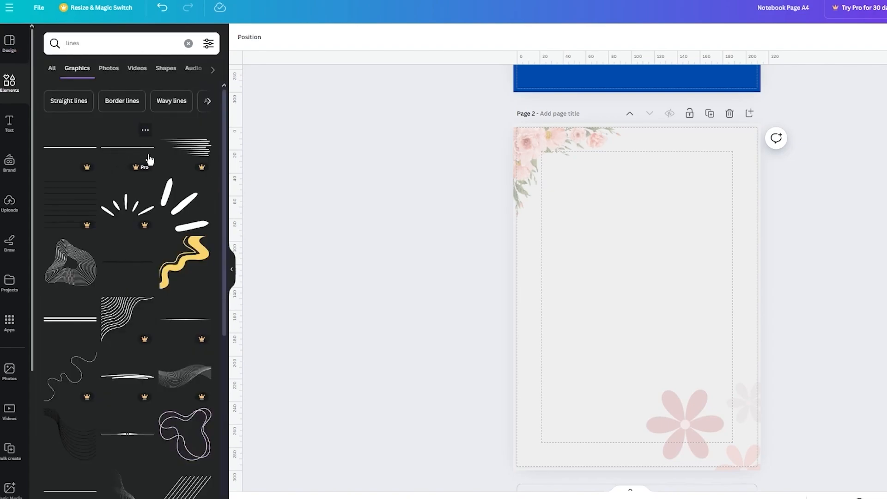
{"action": "scroll", "coordinate": [124, 370], "scroll_direction": "down", "scroll_amount": 3}
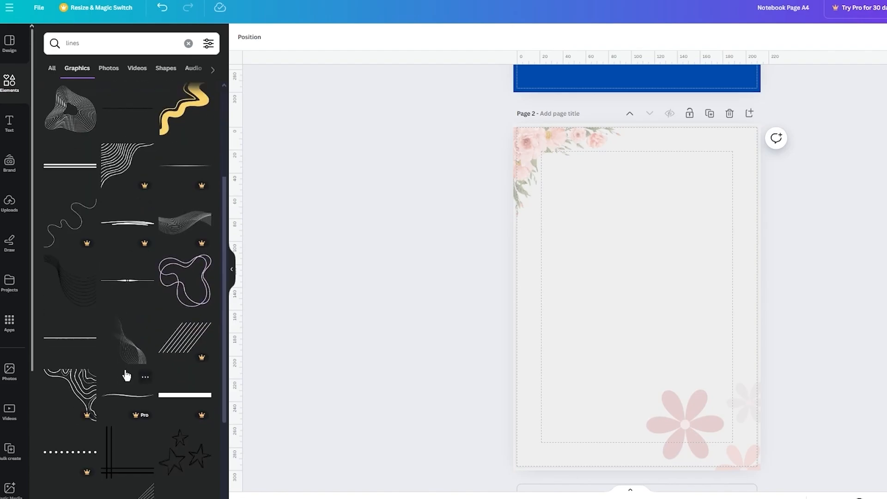
{"action": "left_click", "coordinate": [70, 345]}
{"action": "left_click", "coordinate": [718, 284]}
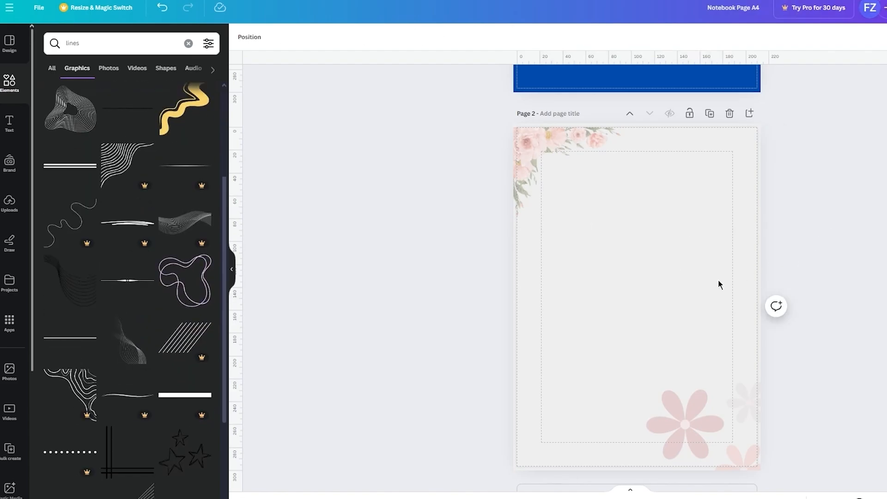
{"action": "left_click", "coordinate": [671, 297]}
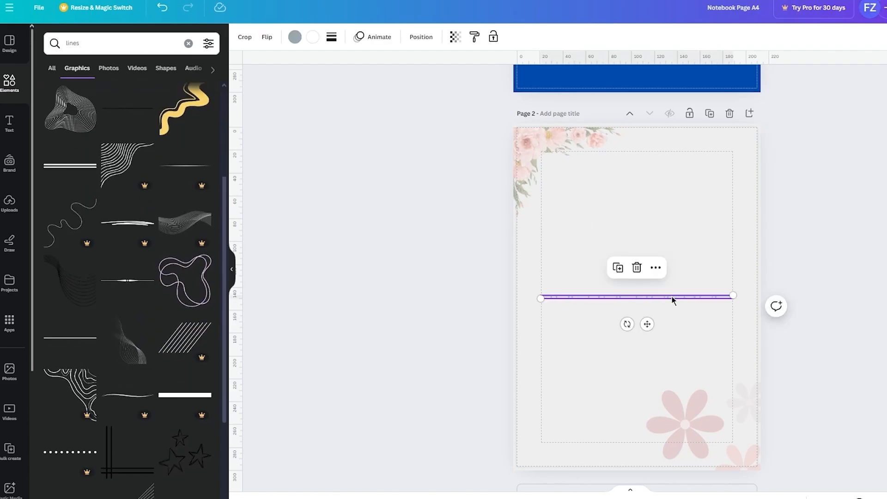
{"action": "key", "text": "Delete"}
Add the rough black horizontal line graphic to page 2 and place it against the left margin below the roses' upper row
{"action": "scroll", "coordinate": [111, 209], "scroll_direction": "up", "scroll_amount": 3}
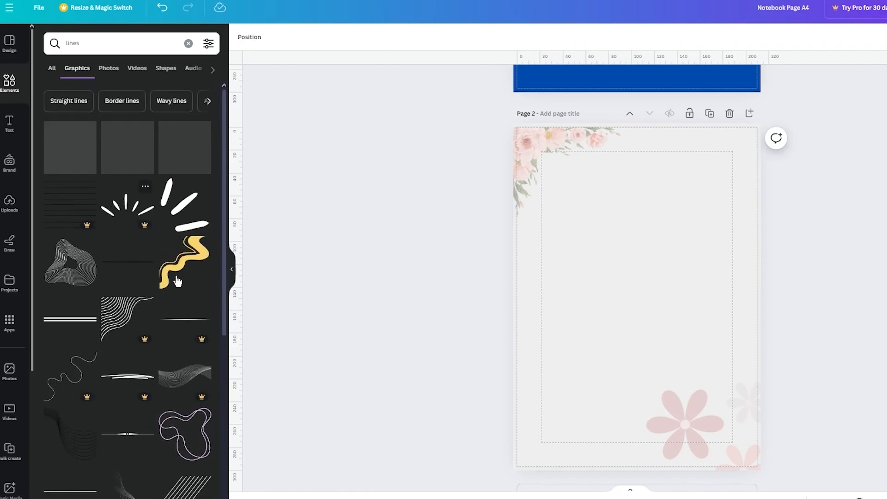
{"action": "left_click", "coordinate": [128, 273]}
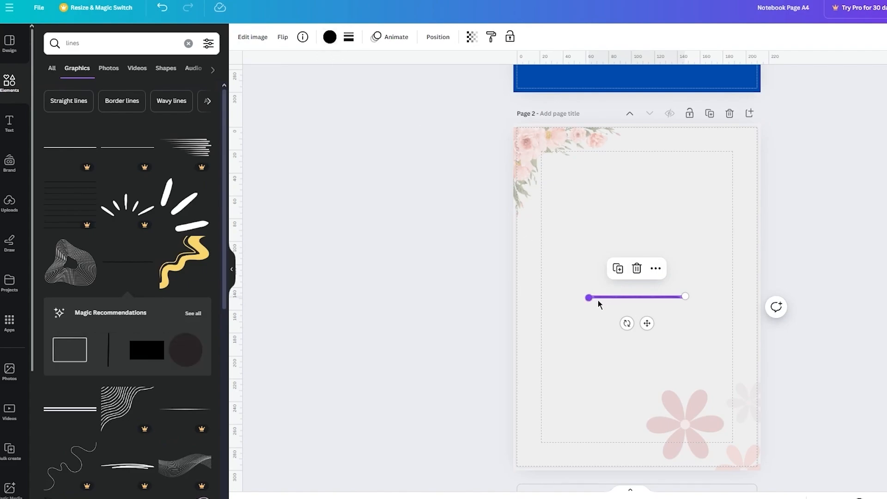
{"action": "left_click_drag", "start_coordinate": [646, 323], "coordinate": [598, 206]}
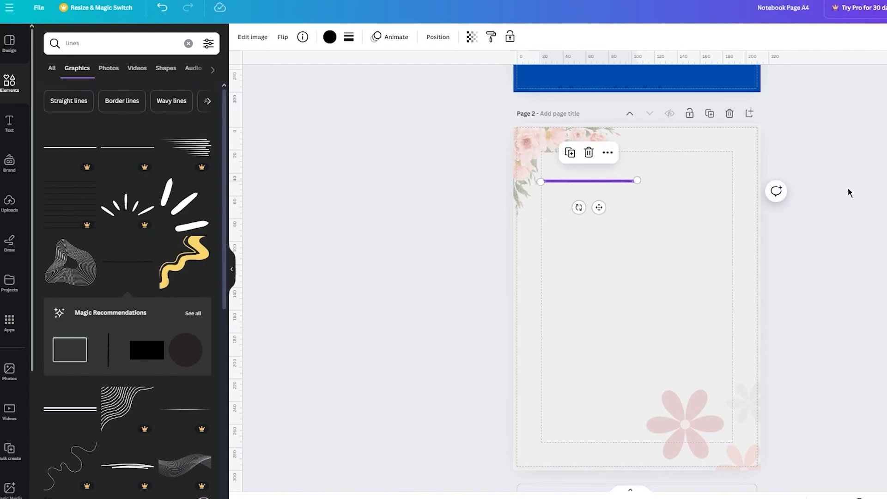
Stretch the black line across page 2 so that it spans from the left margin to the right margin
{"action": "left_click", "coordinate": [695, 186]}
{"action": "left_click", "coordinate": [617, 184]}
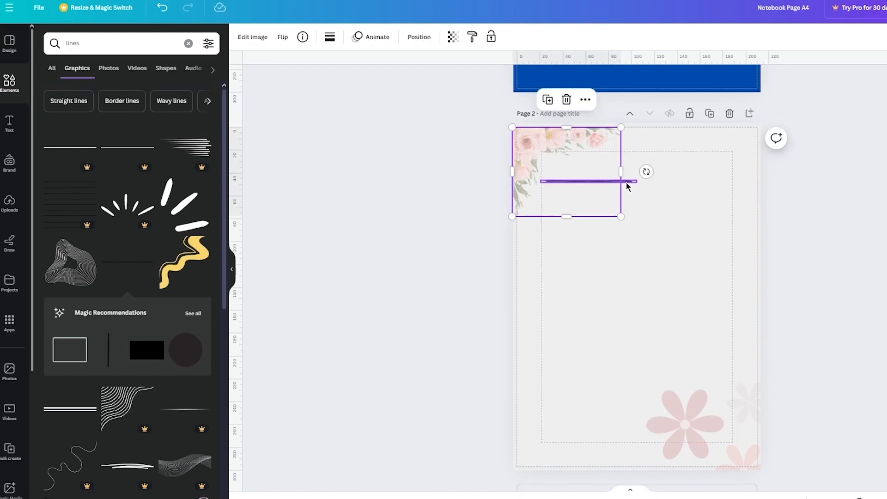
{"action": "left_click", "coordinate": [631, 182]}
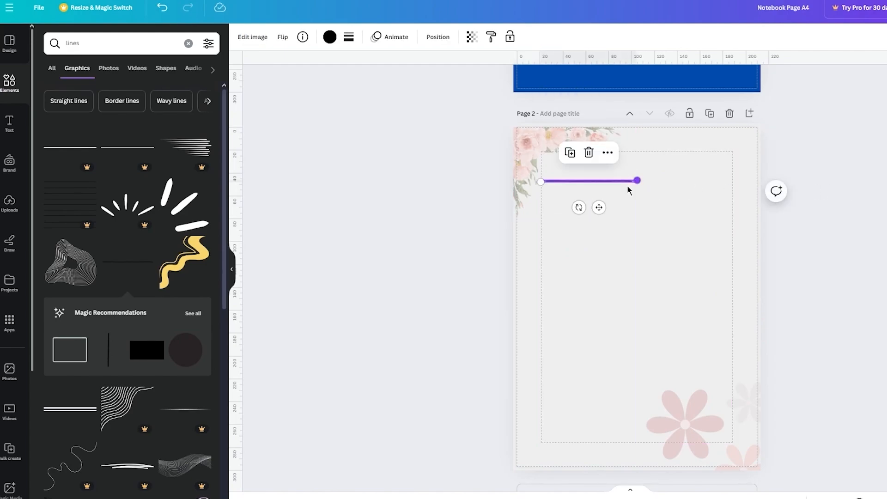
{"action": "left_click_drag", "start_coordinate": [637, 180], "coordinate": [685, 184]}
{"action": "left_click", "coordinate": [804, 168]}
{"action": "left_click", "coordinate": [763, 173]}
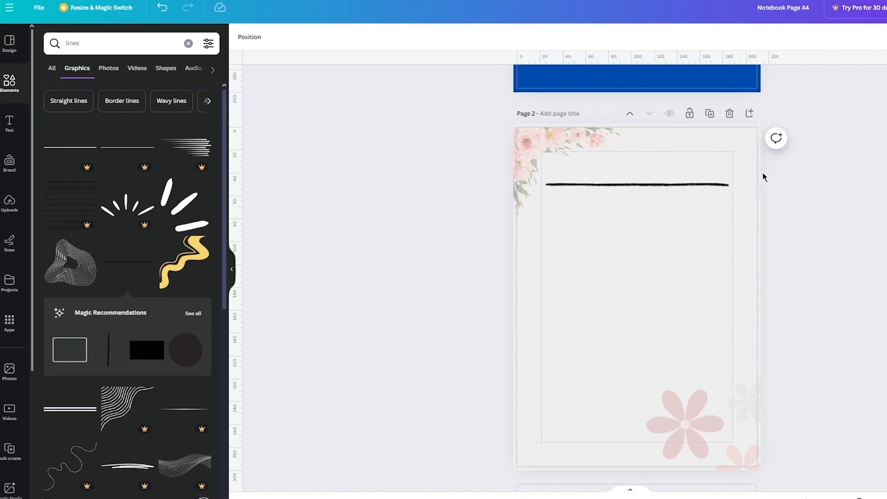
Duplicate the black line twice and stack the copies below it as three evenly spaced writing lines
{"action": "left_click", "coordinate": [705, 185]}
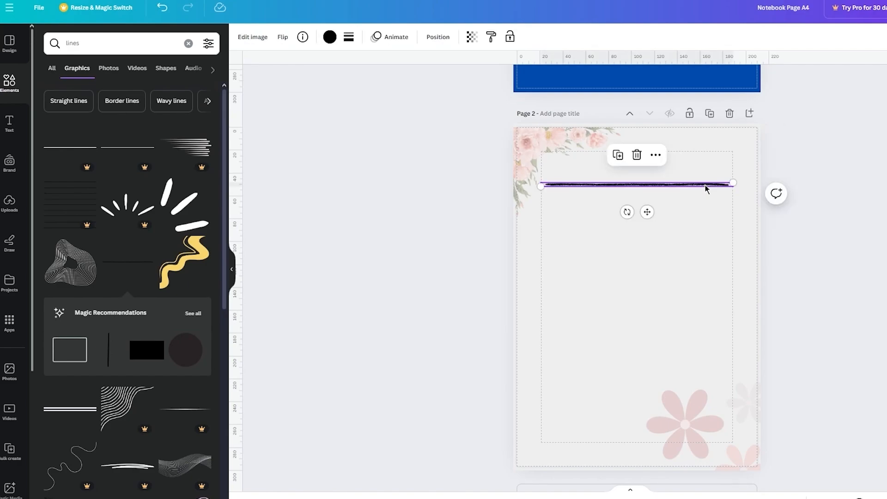
{"action": "key", "text": "ctrl+d"}
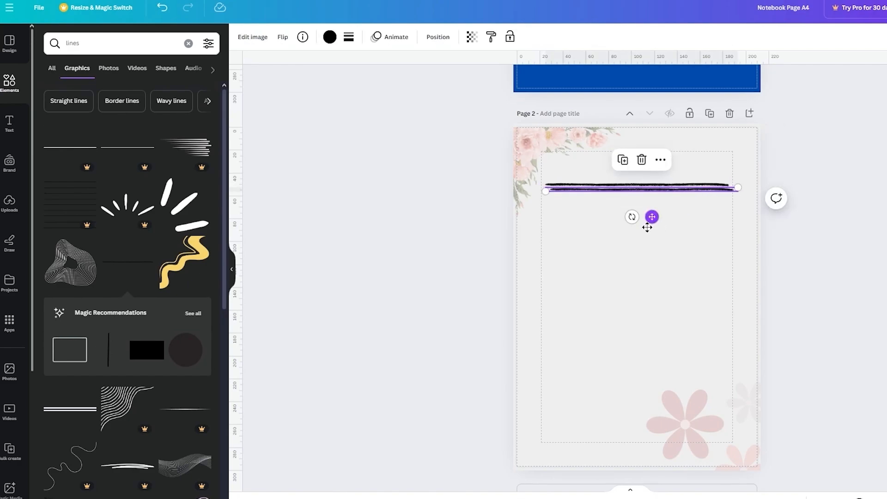
{"action": "mouse_move", "coordinate": [647, 228]}
{"action": "left_mouse_down"}
{"action": "mouse_move", "coordinate": [646, 236]}
{"action": "mouse_move", "coordinate": [653, 213]}
{"action": "mouse_move", "coordinate": [649, 262]}
{"action": "left_mouse_up"}
{"action": "key", "text": "ctrl+d"}
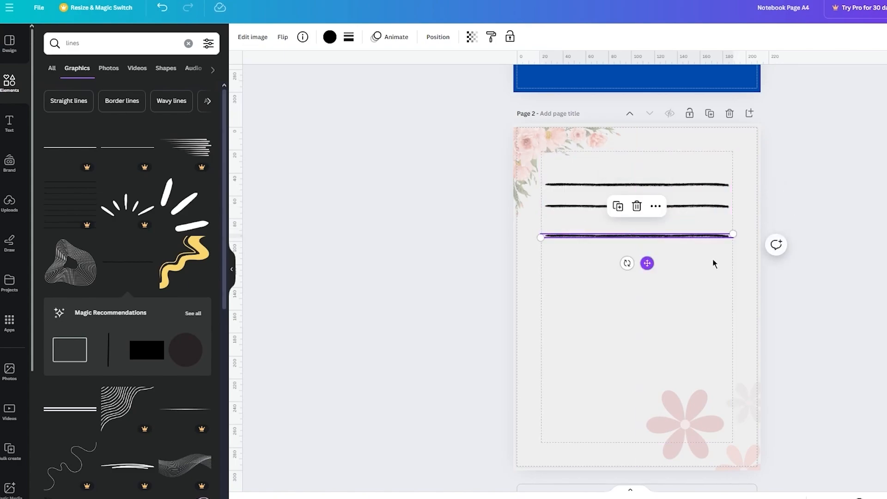
{"action": "left_click", "coordinate": [830, 249]}
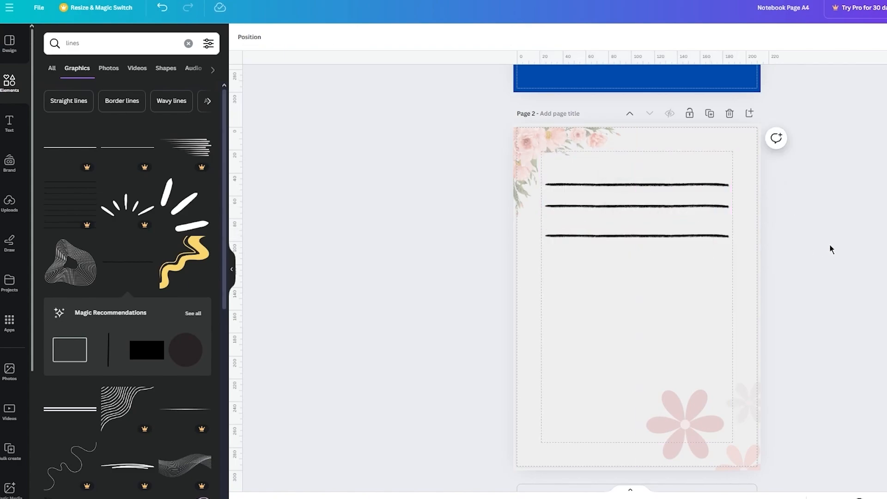
{"action": "left_click", "coordinate": [683, 208]}
{"action": "left_click", "coordinate": [850, 193]}
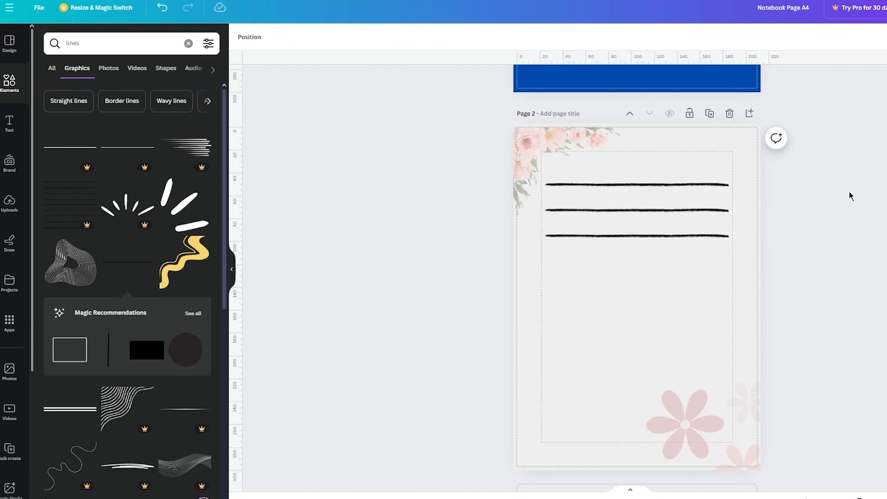
Duplicate the lowest line to add a fourth and fifth writing line at the same spacing
{"action": "left_click", "coordinate": [642, 235]}
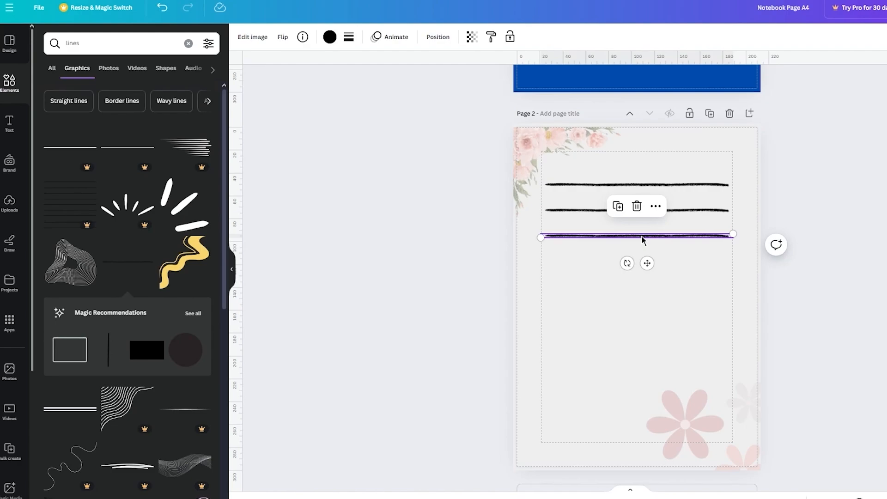
{"action": "key", "text": "ctrl+d"}
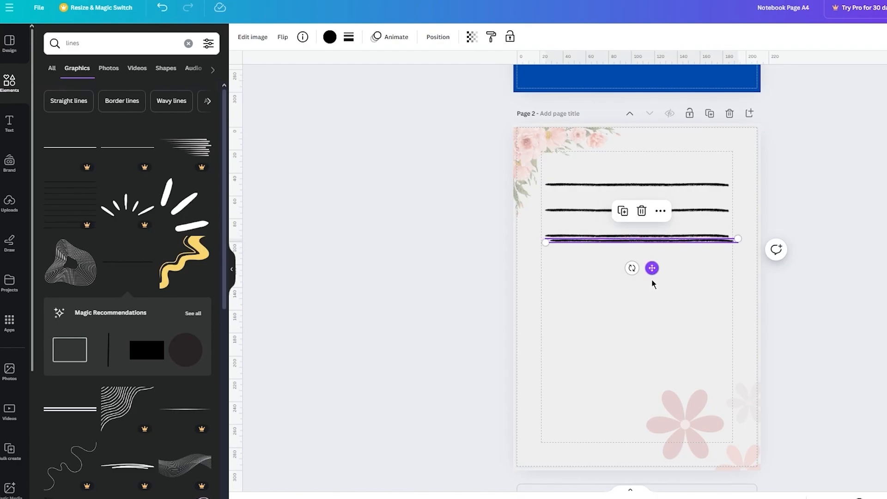
{"action": "left_click_drag", "start_coordinate": [651, 268], "coordinate": [648, 288]}
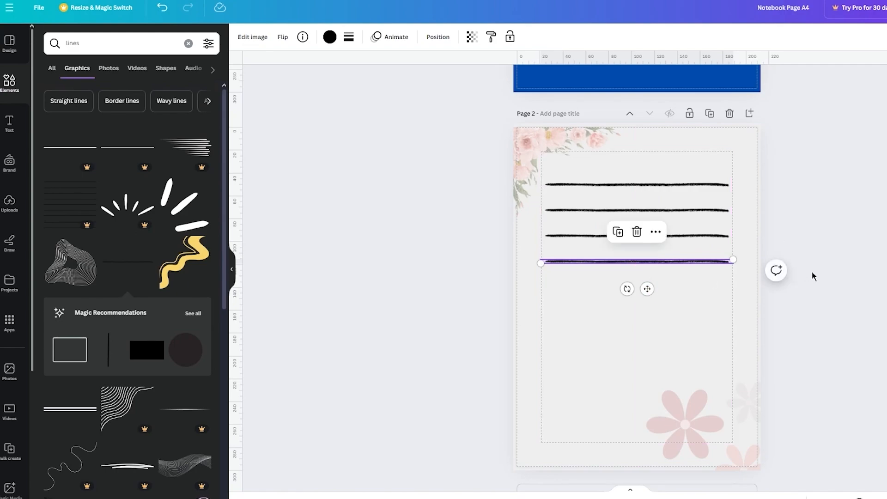
{"action": "key", "text": "ctrl+d"}
{"action": "left_click_drag", "start_coordinate": [651, 268], "coordinate": [655, 173]}
Duplicate all five lines together and place the copies directly below, continuing the same spacing down the page
{"action": "left_click", "coordinate": [823, 284]}
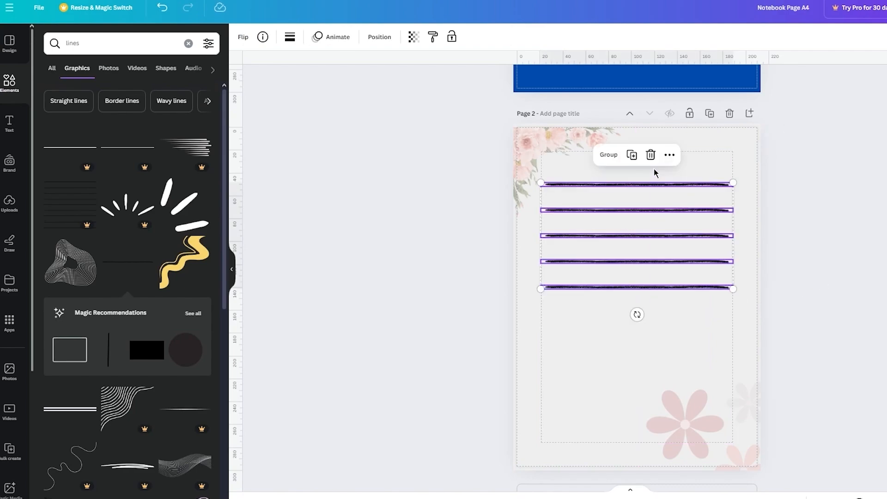
{"action": "key", "text": "ctrl+d"}
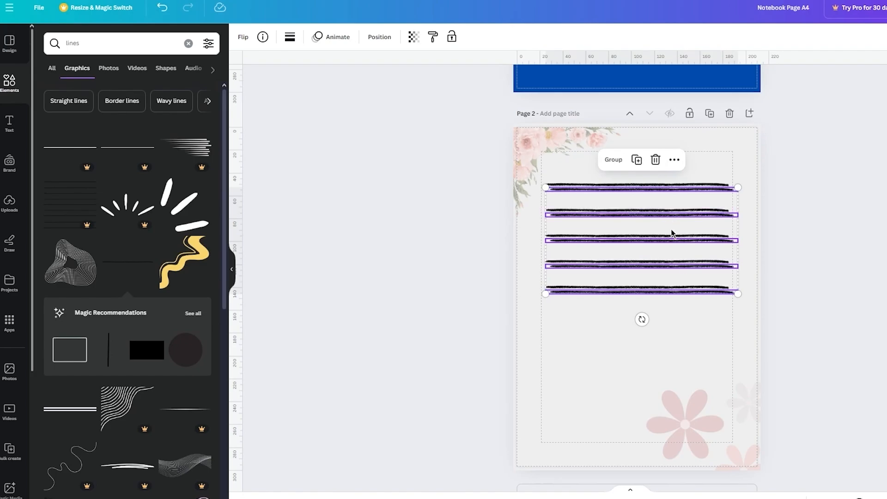
{"action": "left_click_drag", "start_coordinate": [686, 217], "coordinate": [680, 335]}
{"action": "left_click", "coordinate": [875, 280]}
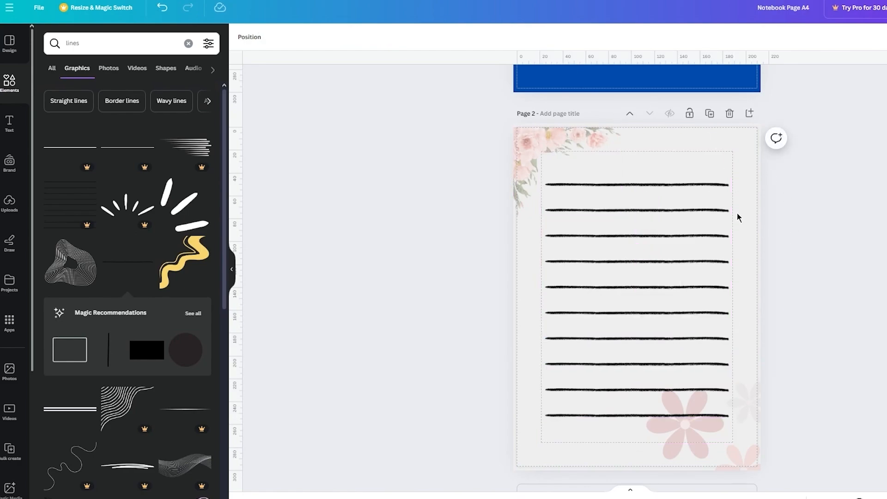
Add a heading reading "1" to page 2 as the page number
{"action": "left_click", "coordinate": [10, 121]}
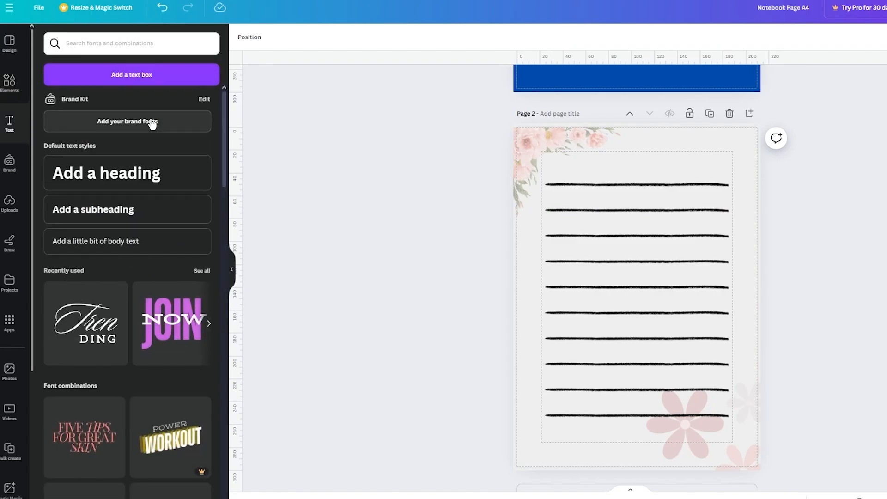
{"action": "left_click", "coordinate": [123, 183]}
{"action": "type", "text": "1"}
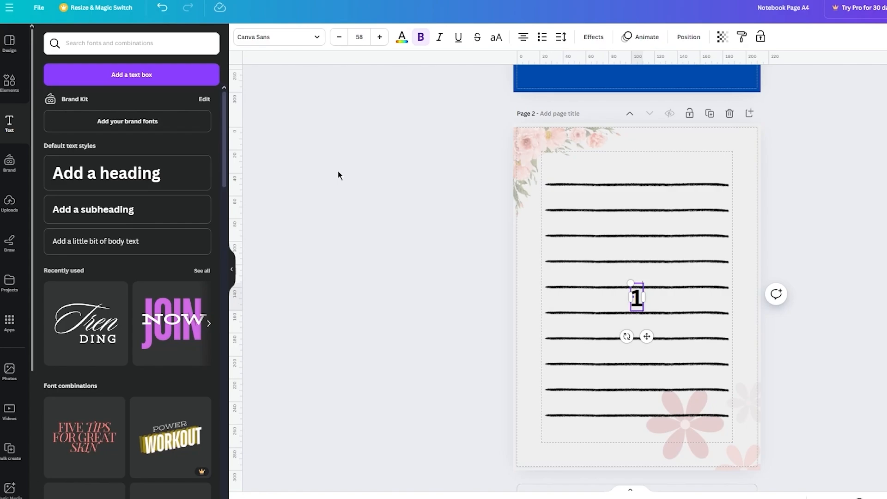
Give the page number "1" a Background effect in the document's blue and make its text white
{"action": "left_click", "coordinate": [594, 37]}
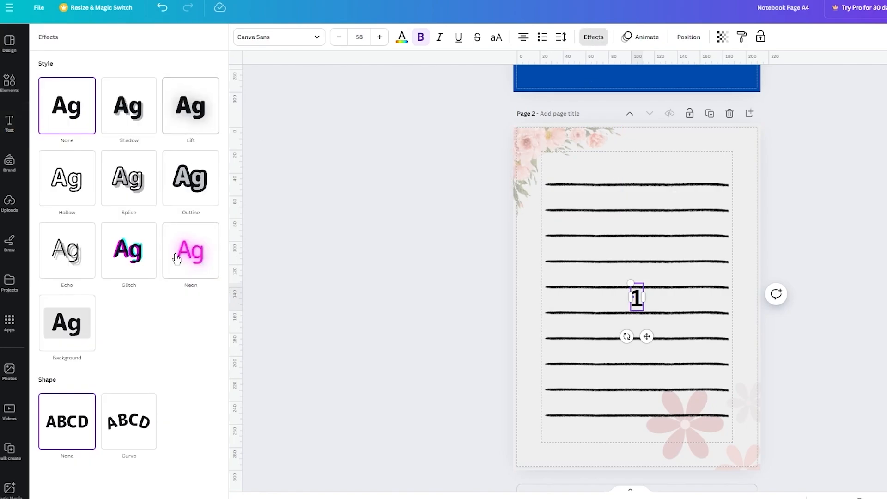
{"action": "left_click", "coordinate": [77, 316]}
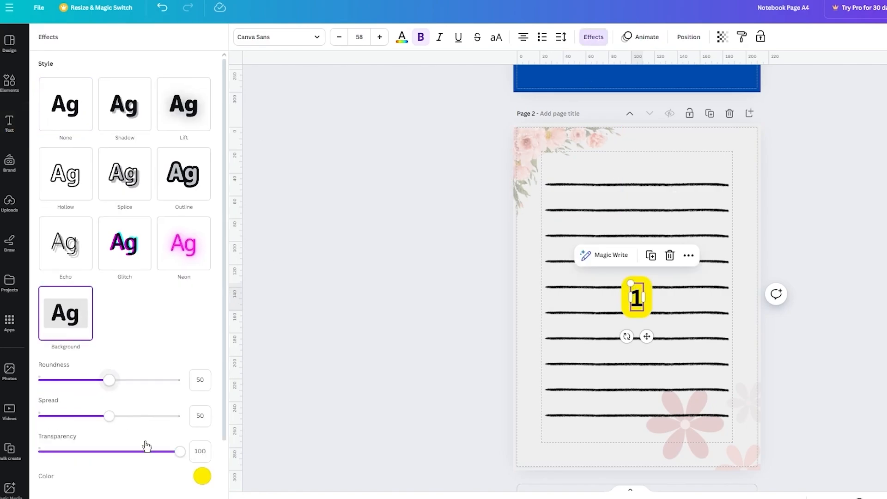
{"action": "left_click", "coordinate": [201, 476]}
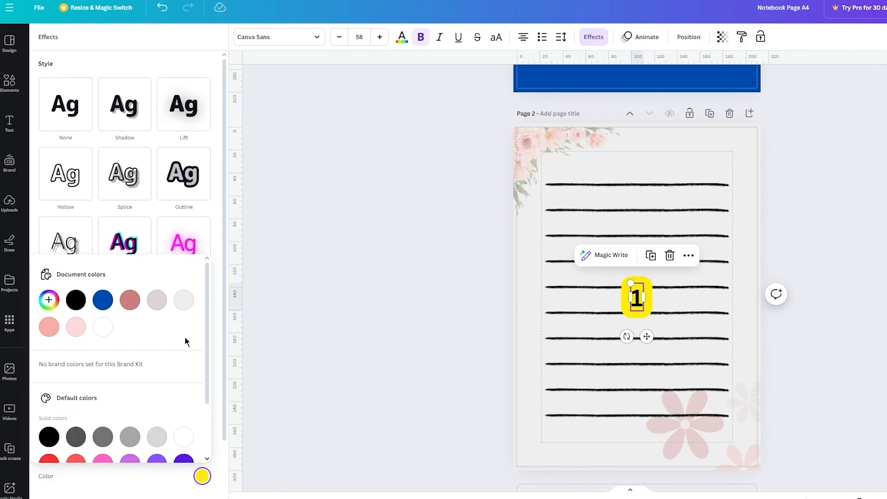
{"action": "left_click", "coordinate": [99, 301]}
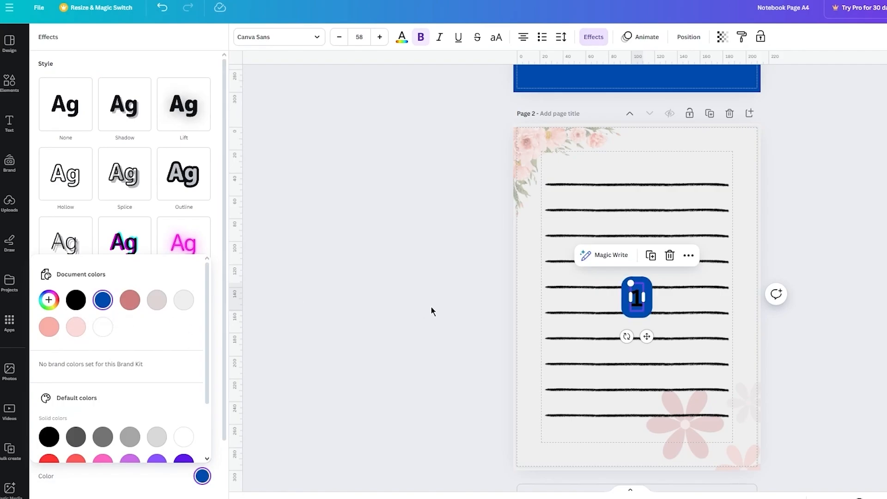
{"action": "left_click", "coordinate": [636, 298]}
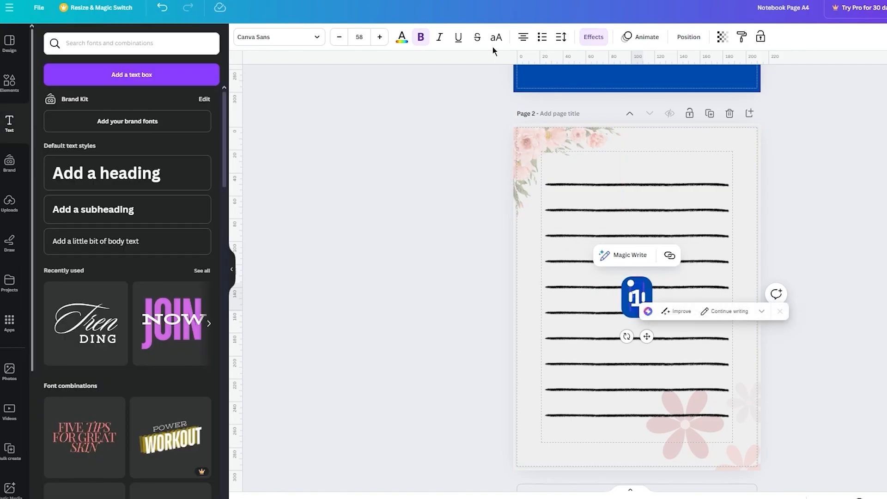
{"action": "left_click", "coordinate": [401, 39]}
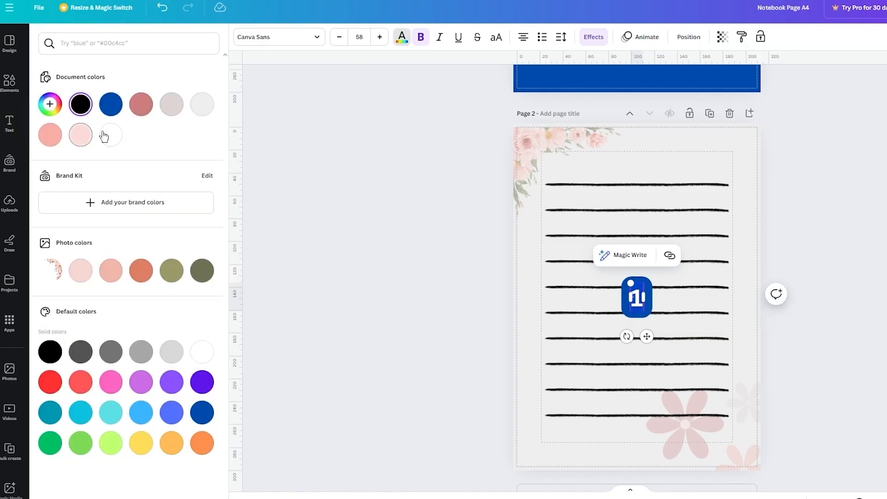
{"action": "left_click", "coordinate": [380, 230]}
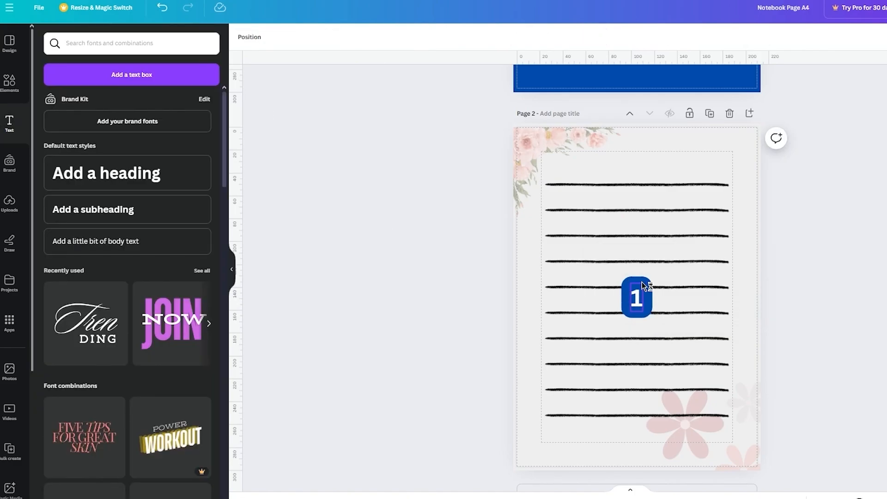
Lower the page number's opacity to about 39 and move it to page 2's upper-right corner above the first line
{"action": "left_click", "coordinate": [623, 299]}
{"action": "left_click", "coordinate": [722, 36]}
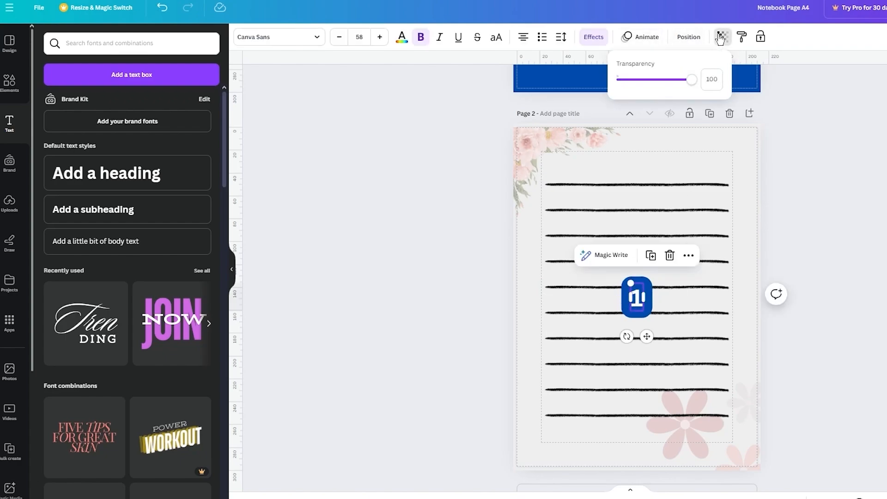
{"action": "left_click_drag", "start_coordinate": [688, 79], "coordinate": [647, 83]}
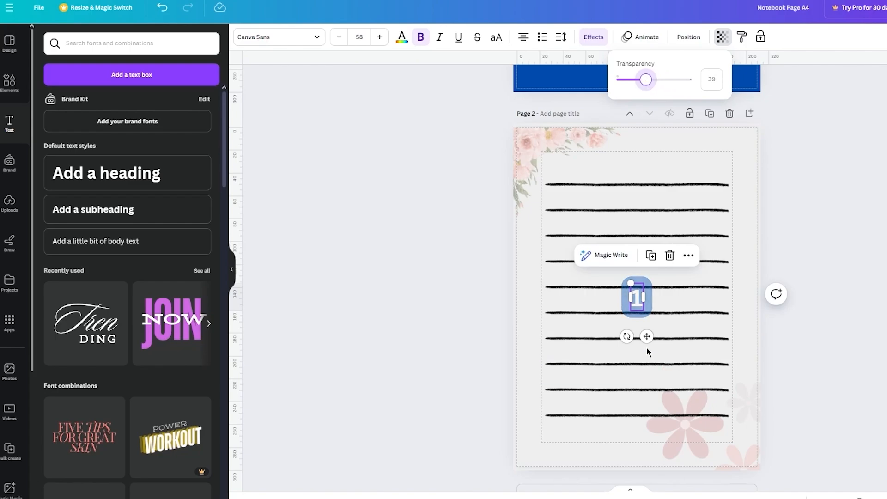
{"action": "left_click_drag", "start_coordinate": [646, 336], "coordinate": [732, 197]}
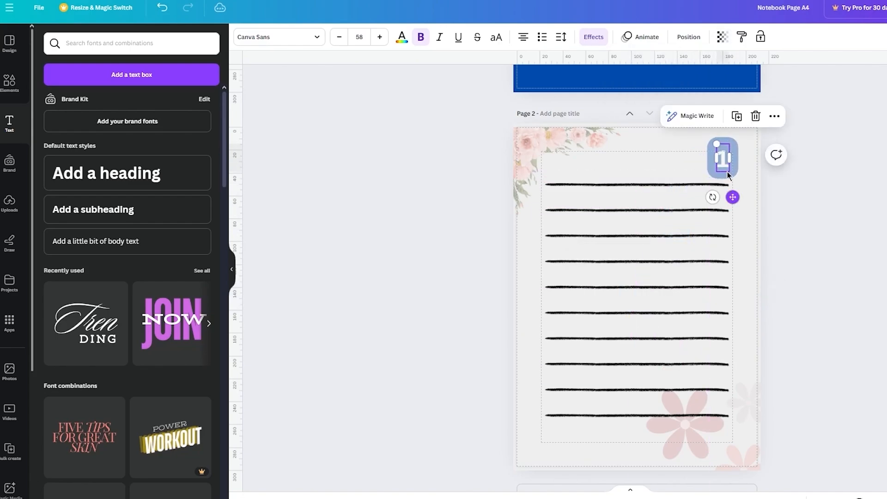
{"action": "left_click", "coordinate": [808, 177]}
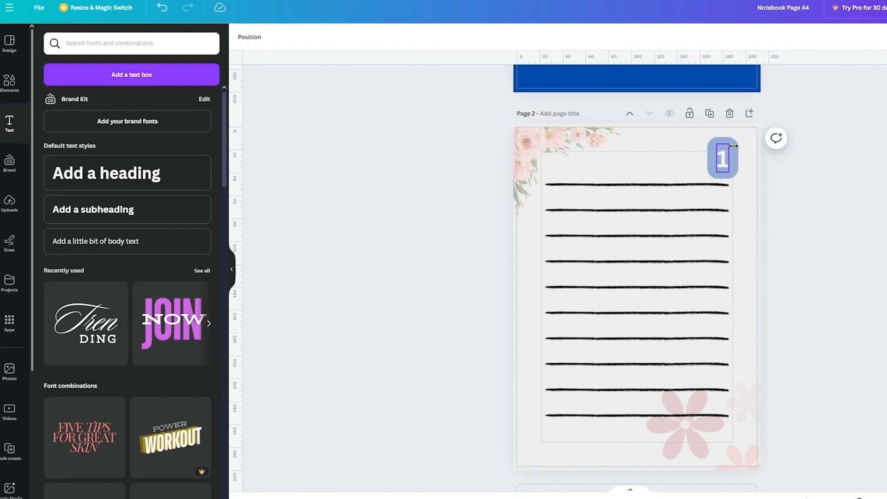
Shrink page 2's number badge to a font size of about 34.3 and place it in the page's upper-right corner
{"action": "left_click", "coordinate": [733, 146]}
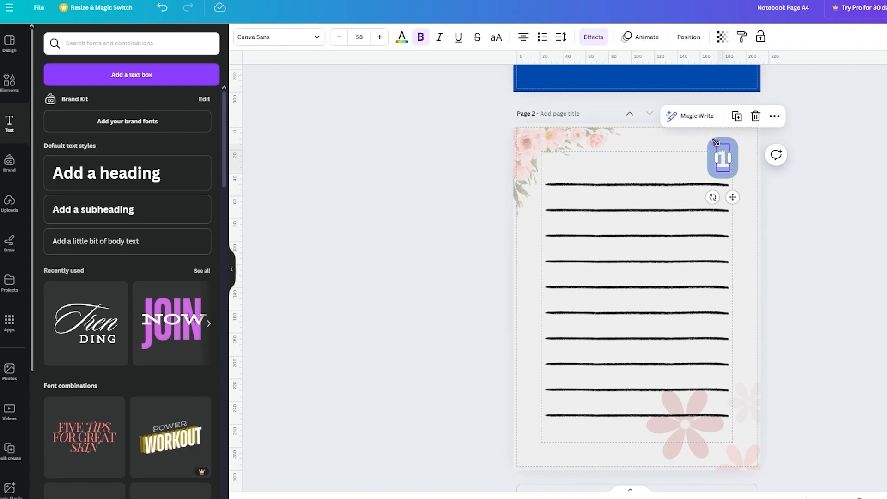
{"action": "left_click_drag", "start_coordinate": [717, 144], "coordinate": [754, 174]}
{"action": "left_click", "coordinate": [877, 179]}
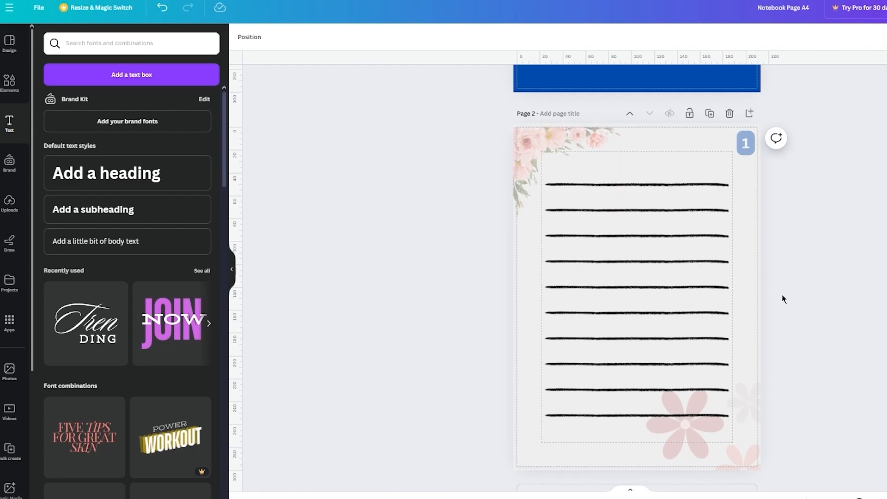
Duplicate page 2 and change the copy's page number to 2
{"action": "scroll", "coordinate": [782, 298], "scroll_direction": "down", "scroll_amount": 1}
{"action": "scroll", "coordinate": [782, 295], "scroll_direction": "up", "scroll_amount": 1}
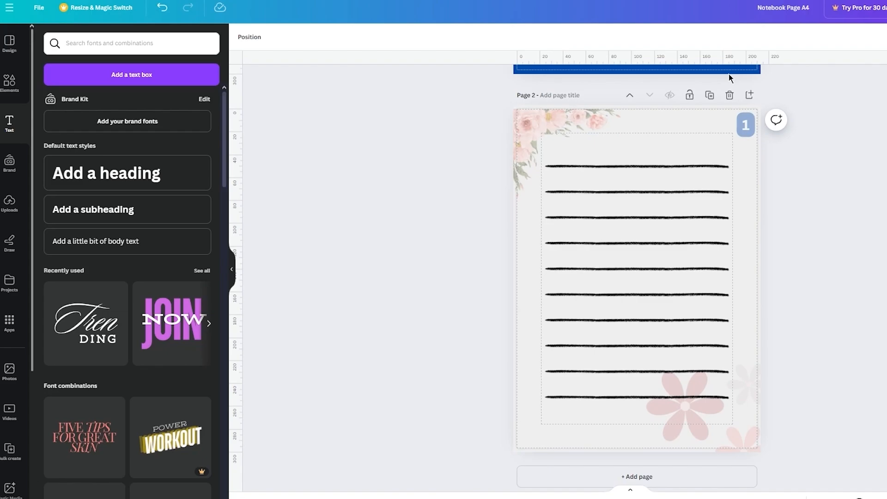
{"action": "left_click", "coordinate": [709, 96]}
{"action": "double_click", "coordinate": [744, 124]}
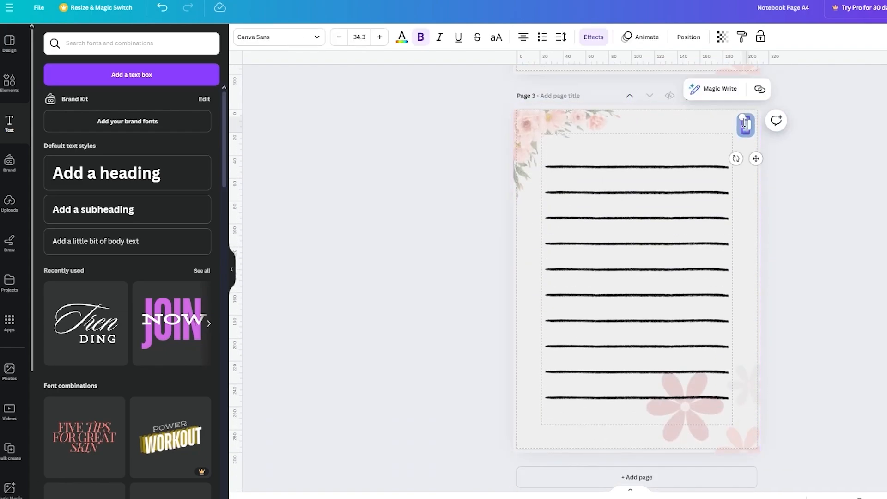
{"action": "type", "text": "2"}
{"action": "left_click", "coordinate": [878, 149]}
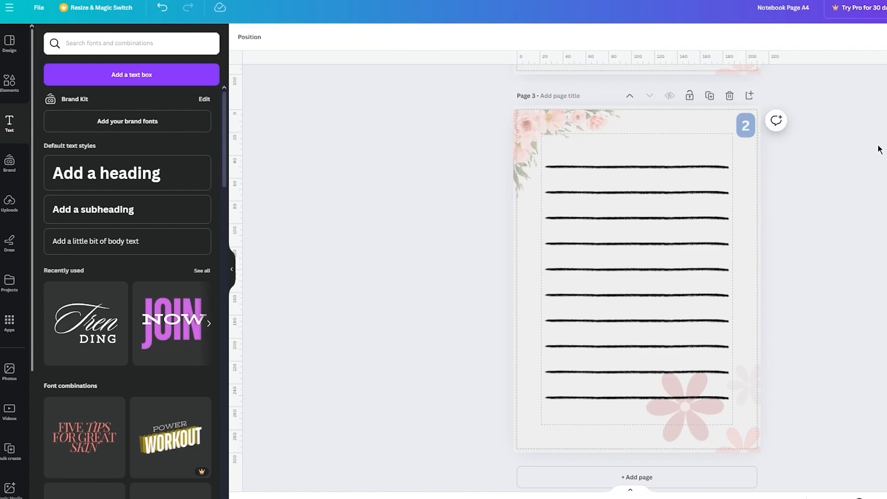
Duplicate page 3 repeatedly to extend the notebook to at least nine pages
{"action": "scroll", "coordinate": [789, 181], "scroll_direction": "up", "scroll_amount": 10}
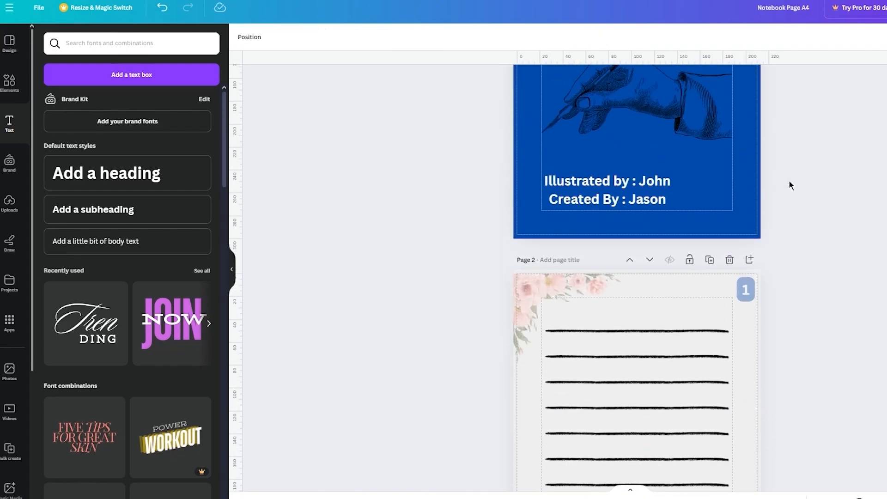
{"action": "scroll", "coordinate": [789, 182], "scroll_direction": "down", "scroll_amount": 12}
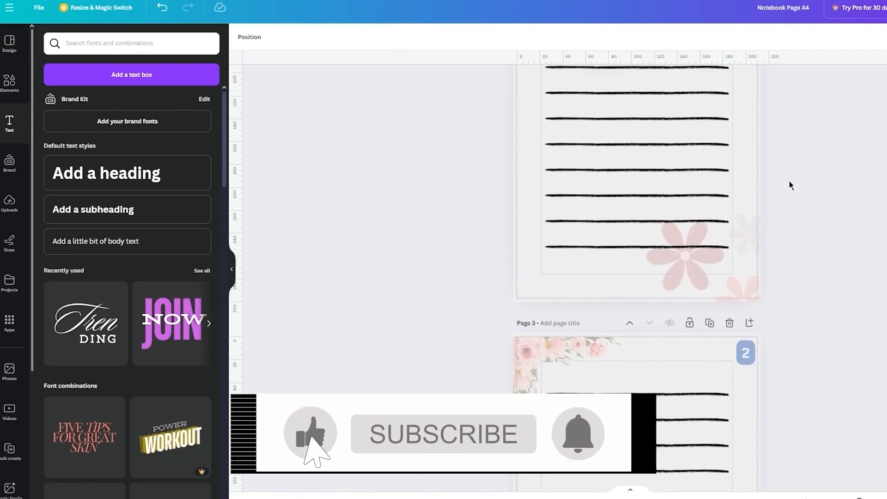
{"action": "left_click", "coordinate": [709, 203]}
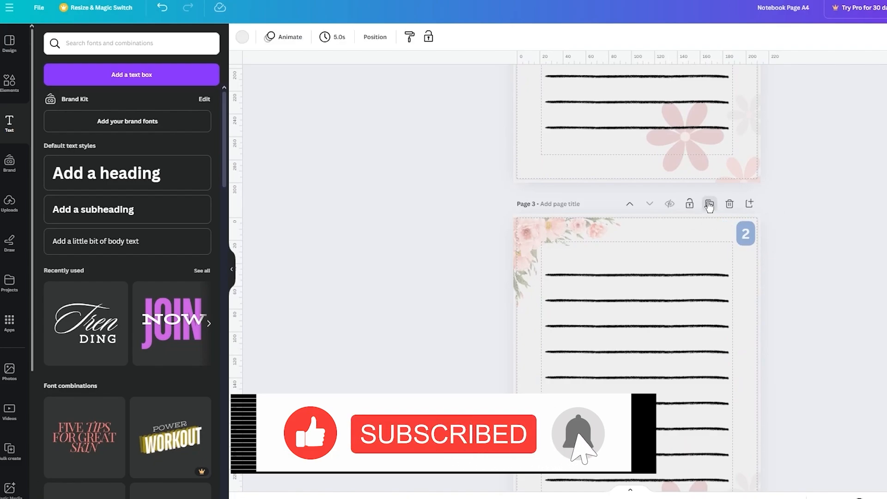
{"action": "left_click", "coordinate": [709, 205]}
{"action": "left_click", "coordinate": [709, 205]}
{"action": "left_click", "coordinate": [709, 204]}
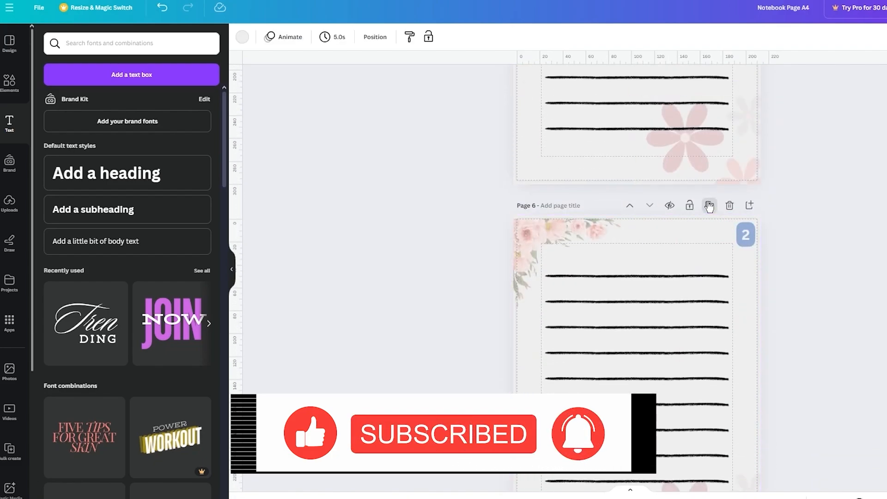
{"action": "left_click", "coordinate": [709, 205]}
{"action": "left_click", "coordinate": [709, 205]}
{"action": "left_click", "coordinate": [709, 206]}
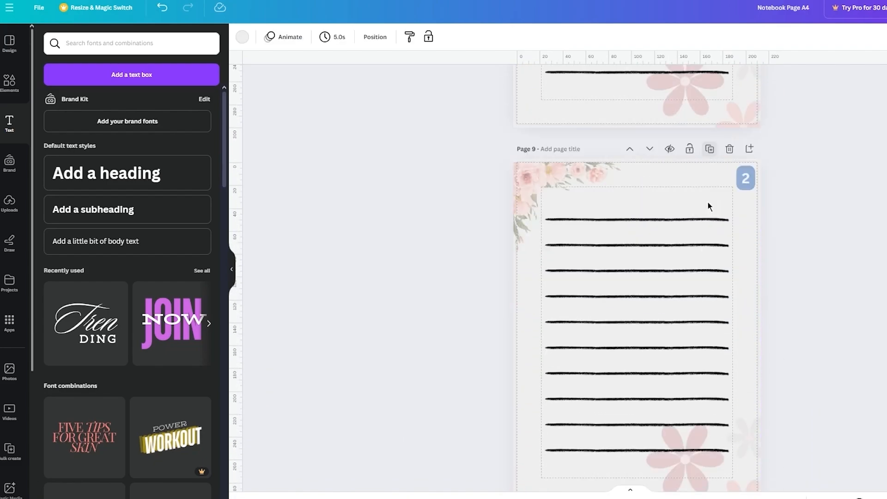
Change the number badges on pages 4 and 5 to 3 and 4
{"action": "scroll", "coordinate": [781, 192], "scroll_direction": "up", "scroll_amount": 20}
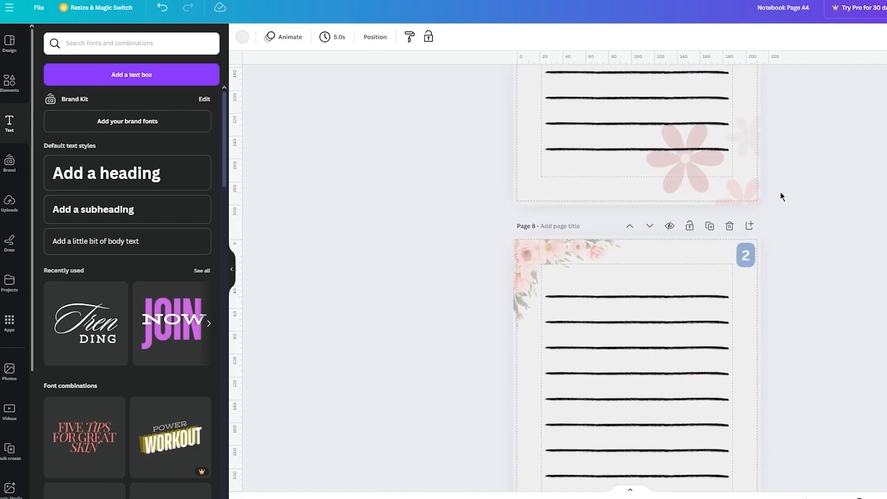
{"action": "scroll", "coordinate": [780, 192], "scroll_direction": "up", "scroll_amount": 10}
{"action": "scroll", "coordinate": [780, 192], "scroll_direction": "down", "scroll_amount": 10}
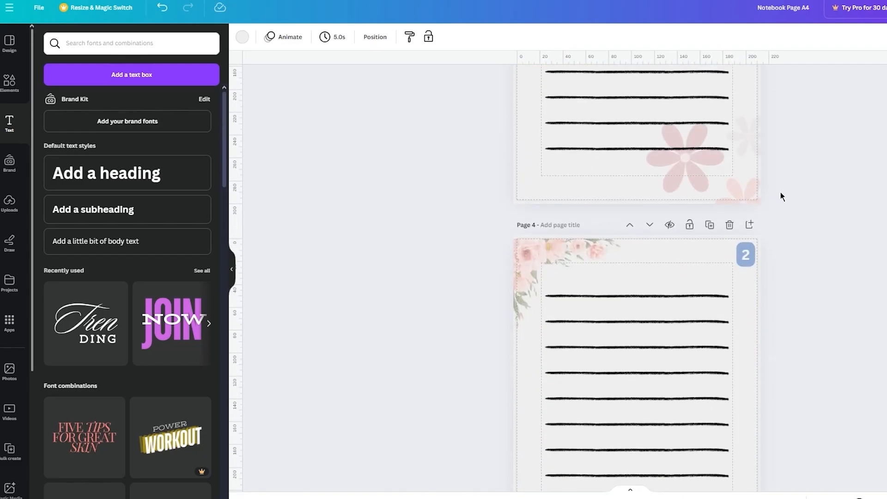
{"action": "double_click", "coordinate": [744, 252]}
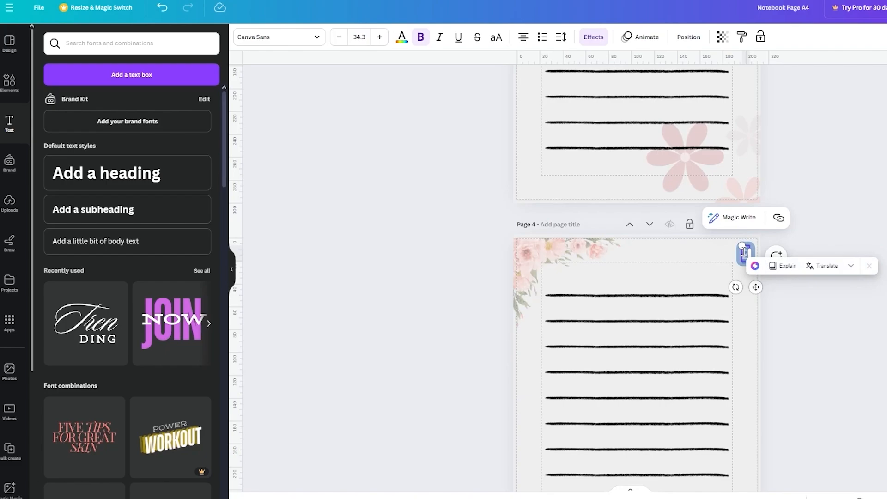
{"action": "key", "text": "BackSpace"}
{"action": "left_click", "coordinate": [853, 250]}
{"action": "scroll", "coordinate": [853, 251], "scroll_direction": "down", "scroll_amount": 8}
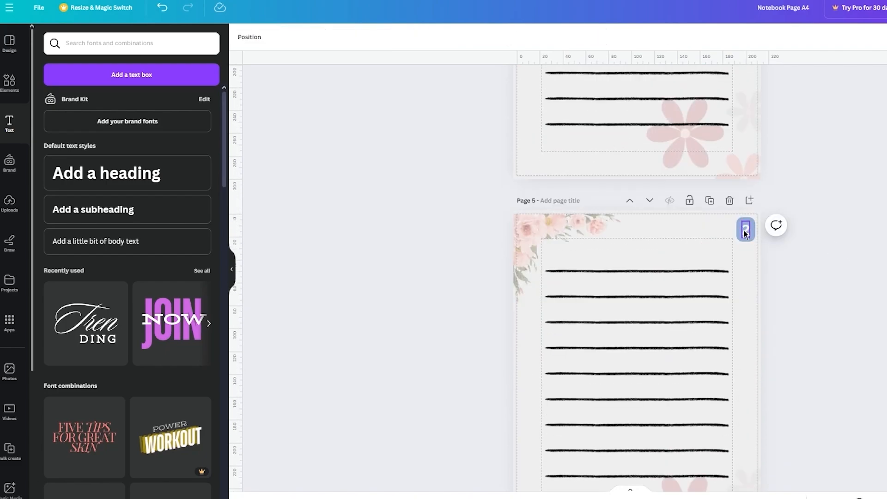
{"action": "double_click", "coordinate": [744, 227]}
{"action": "type", "text": "4"}
{"action": "left_click", "coordinate": [838, 254]}
Change page 6's number badge to 5 and continue the numbering sequence on pages 7 and 8
{"action": "scroll", "coordinate": [839, 254], "scroll_direction": "down", "scroll_amount": 8}
{"action": "double_click", "coordinate": [747, 229]}
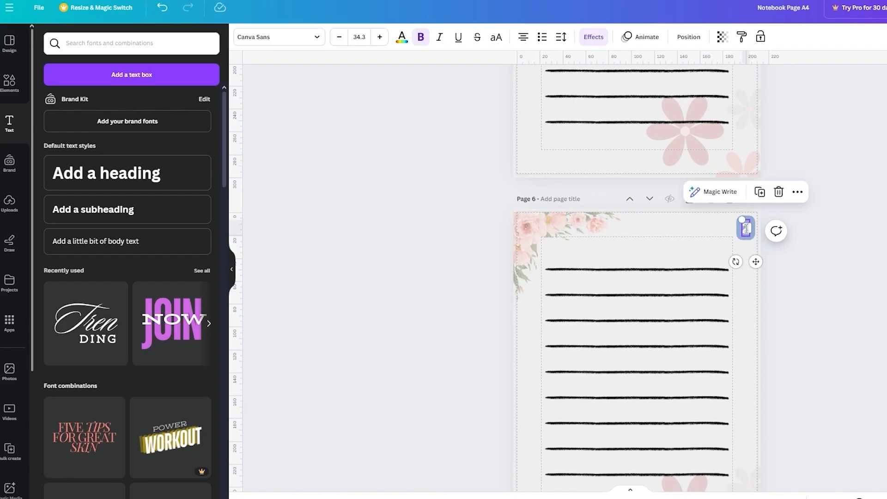
{"action": "type", "text": "5"}
{"action": "left_click", "coordinate": [821, 265]}
{"action": "scroll", "coordinate": [821, 264], "scroll_direction": "down", "scroll_amount": 6}
{"action": "scroll", "coordinate": [821, 268], "scroll_direction": "down", "scroll_amount": 2}
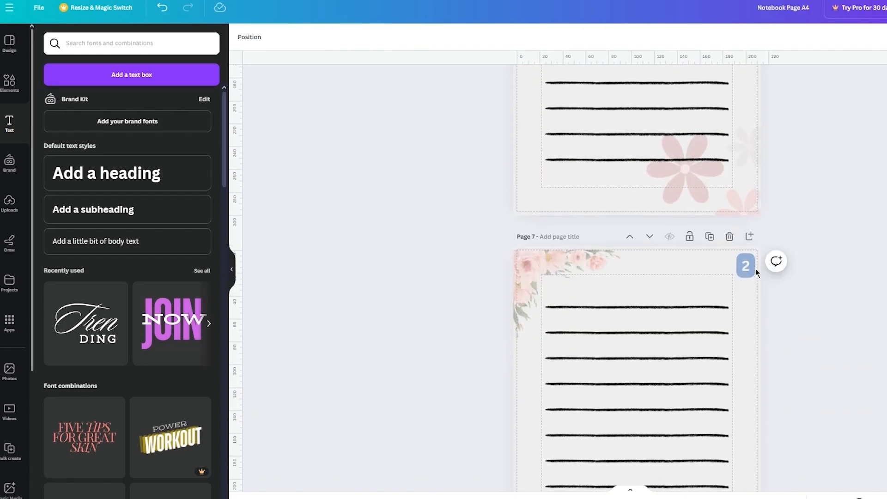
{"action": "double_click", "coordinate": [746, 265]}
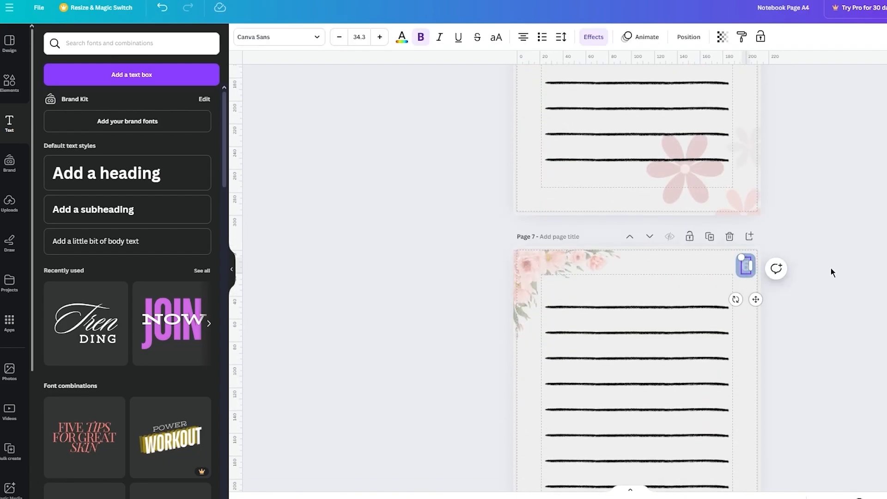
{"action": "left_click", "coordinate": [831, 273]}
{"action": "scroll", "coordinate": [831, 273], "scroll_direction": "down", "scroll_amount": 6}
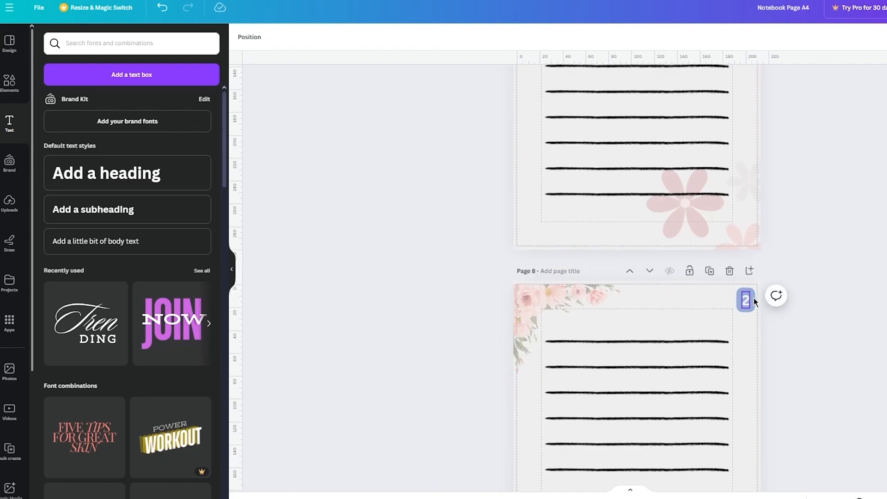
{"action": "double_click", "coordinate": [749, 300]}
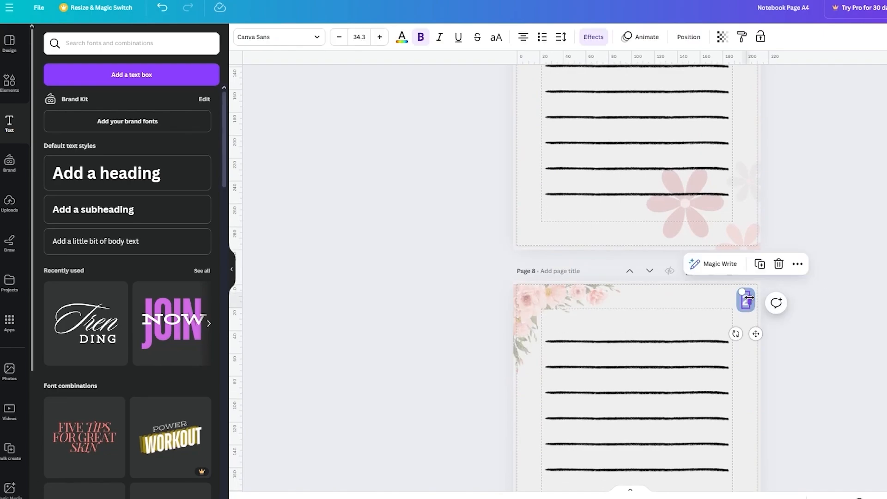
Try searching the text styles for "binder"
{"action": "scroll", "coordinate": [860, 293], "scroll_direction": "up", "scroll_amount": 20}
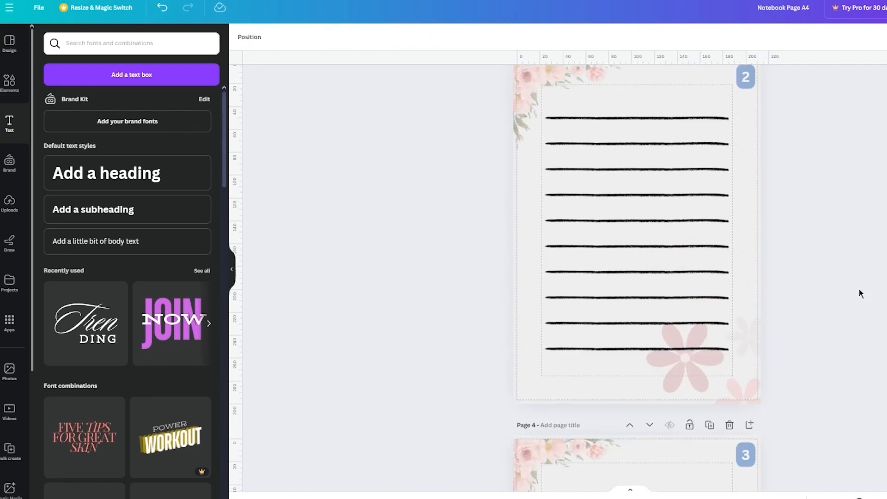
{"action": "left_click", "coordinate": [109, 45]}
{"action": "type", "text": "b"}
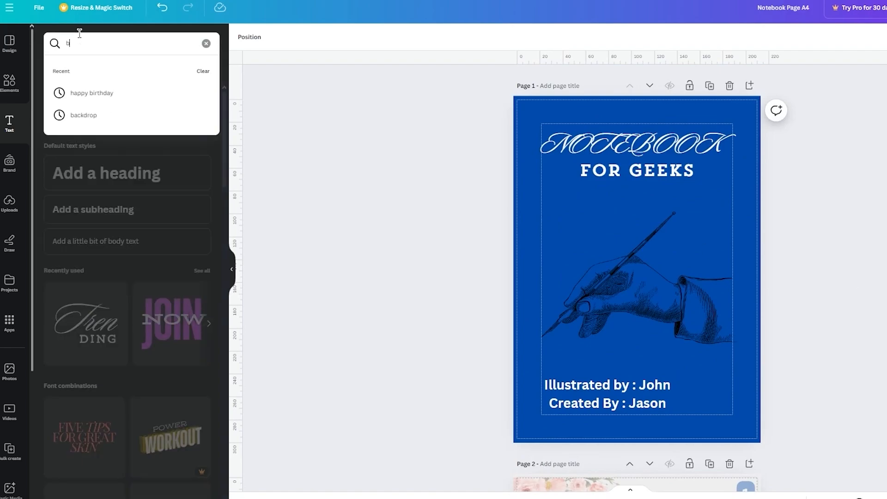
{"action": "type", "text": "inder"}
{"action": "key", "text": "Return"}
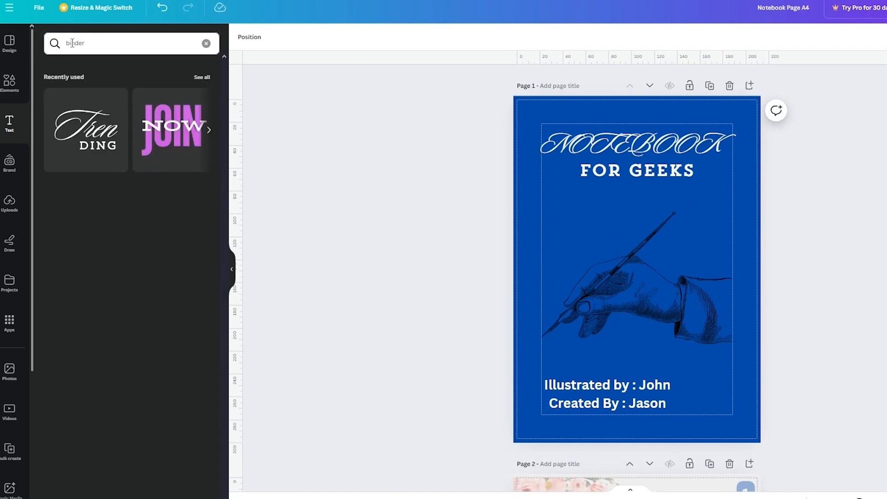
Search the graphic elements for "binder" and add the vertical ring binding with black holes to page 2
{"action": "left_click", "coordinate": [14, 91]}
{"action": "left_click_drag", "start_coordinate": [103, 44], "coordinate": [27, 48]}
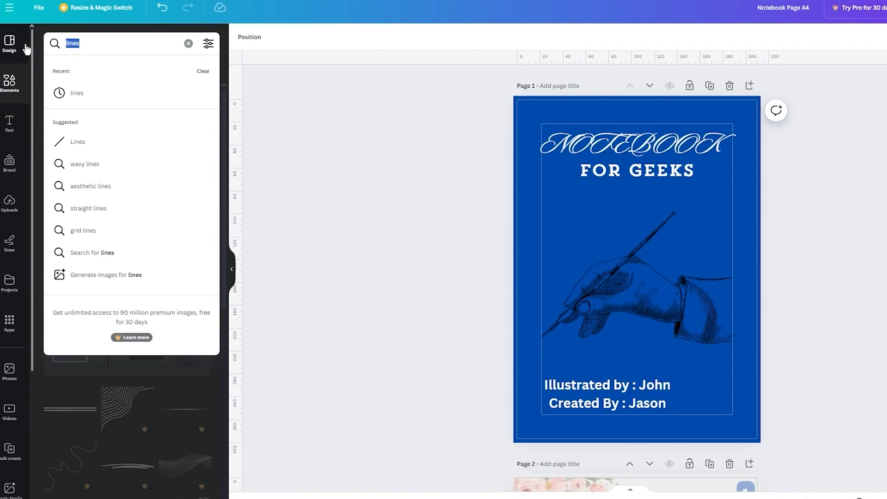
{"action": "type", "text": "binder"}
{"action": "key", "text": "Return"}
{"action": "scroll", "coordinate": [605, 268], "scroll_direction": "down", "scroll_amount": 4}
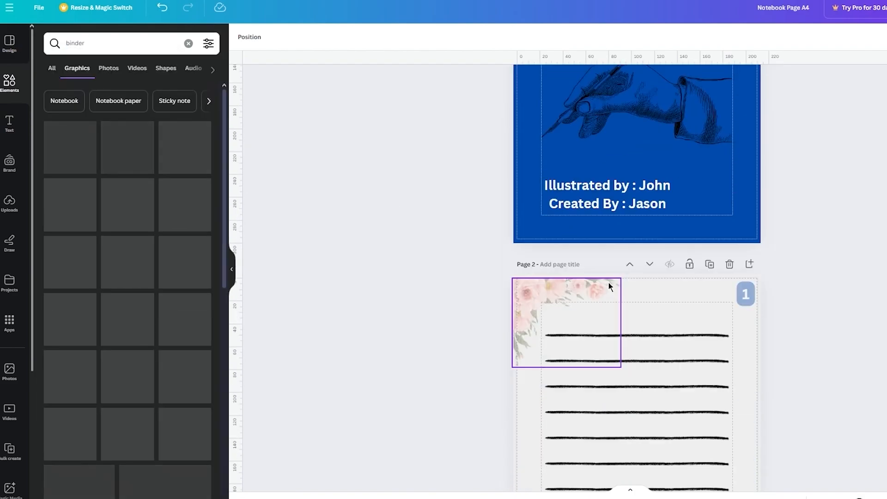
{"action": "scroll", "coordinate": [609, 285], "scroll_direction": "down", "scroll_amount": 3}
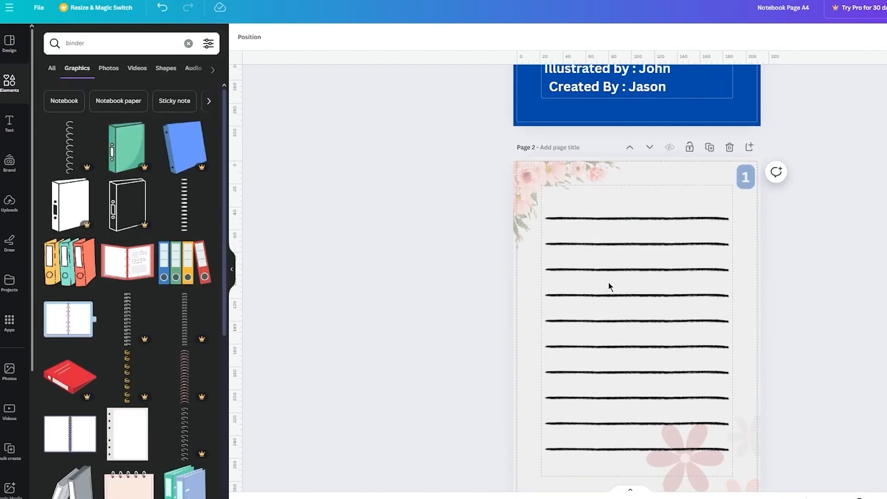
{"action": "left_click", "coordinate": [187, 204]}
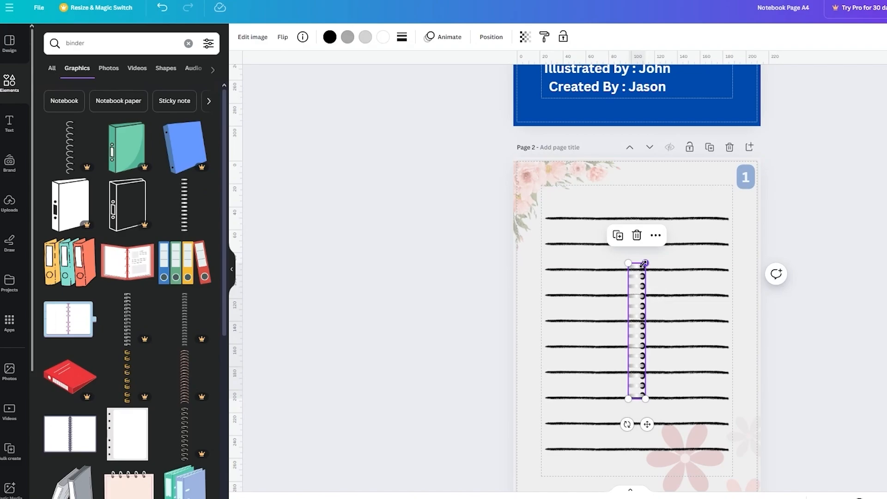
Enlarge the ring binding to nearly page 2's full height and position it along the page's left edge, with the holes inside the page
{"action": "left_click_drag", "start_coordinate": [645, 263], "coordinate": [670, 68]}
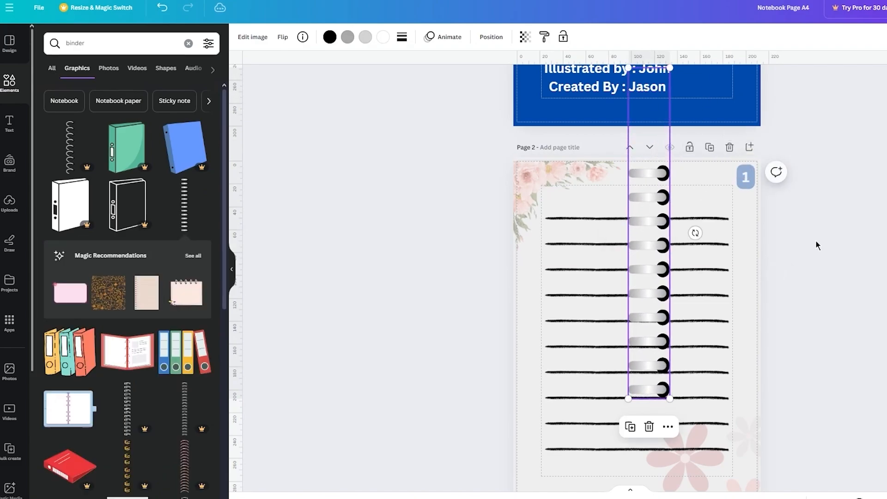
{"action": "scroll", "coordinate": [848, 375], "scroll_direction": "down", "scroll_amount": 5}
{"action": "scroll", "coordinate": [847, 375], "scroll_direction": "up", "scroll_amount": 4}
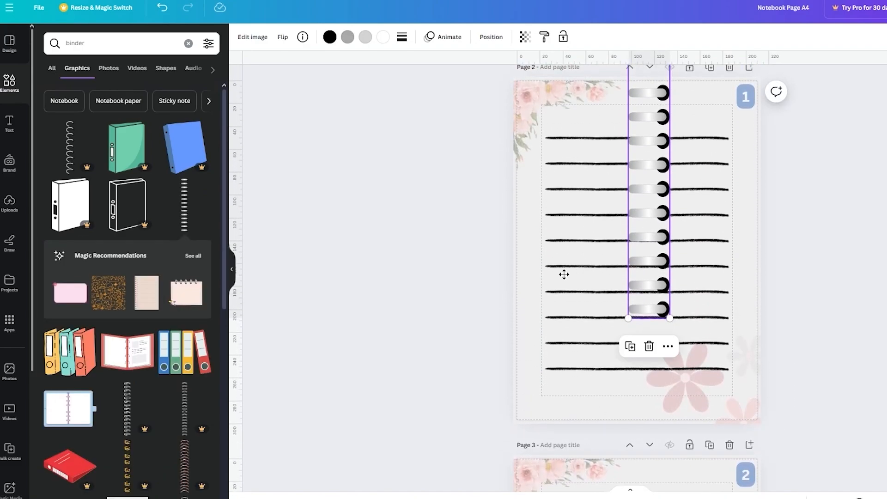
{"action": "left_click_drag", "start_coordinate": [564, 275], "coordinate": [513, 317]}
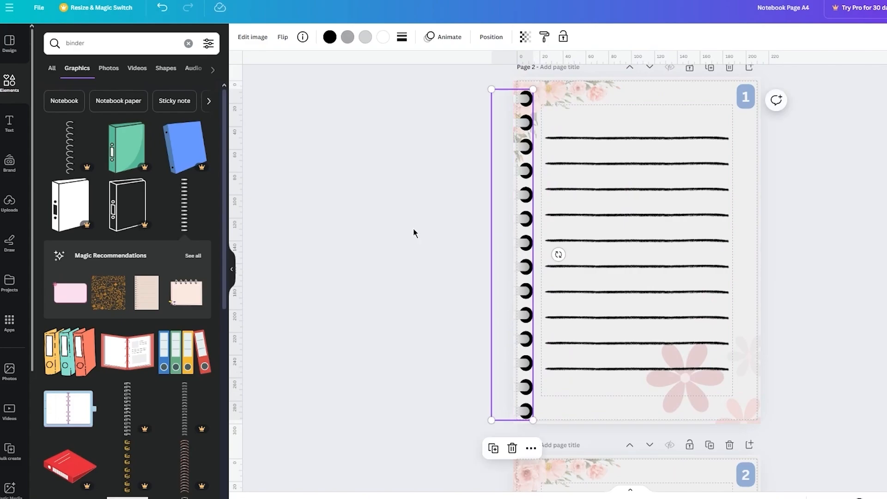
{"action": "scroll", "coordinate": [413, 228], "scroll_direction": "up", "scroll_amount": 2}
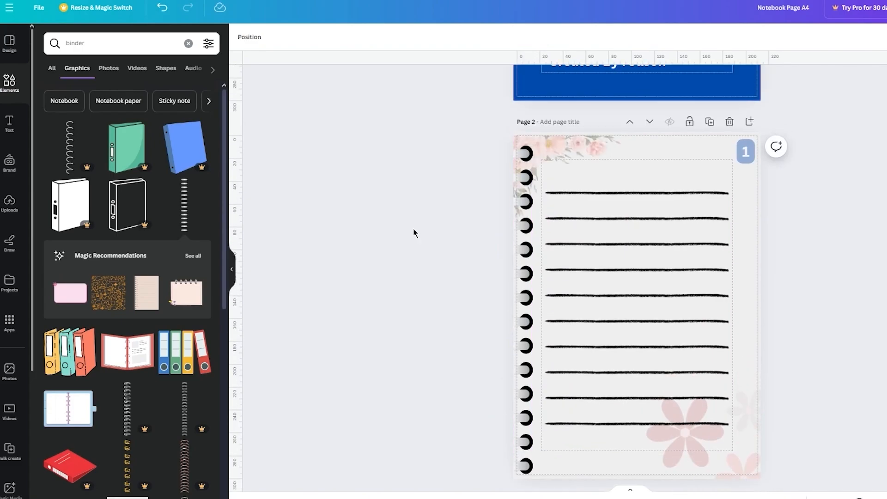
{"action": "left_click", "coordinate": [524, 231]}
{"action": "left_click", "coordinate": [463, 229]}
Review the cover and the first inner pages, comparing page 2 with its ring binding to page 3
{"action": "scroll", "coordinate": [462, 229], "scroll_direction": "up", "scroll_amount": 5}
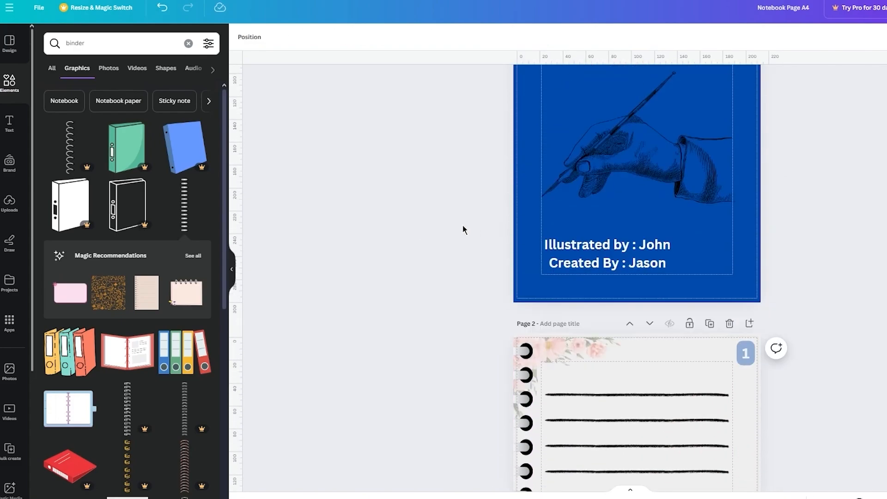
{"action": "scroll", "coordinate": [463, 226], "scroll_direction": "up", "scroll_amount": 4}
{"action": "scroll", "coordinate": [463, 227], "scroll_direction": "down", "scroll_amount": 7}
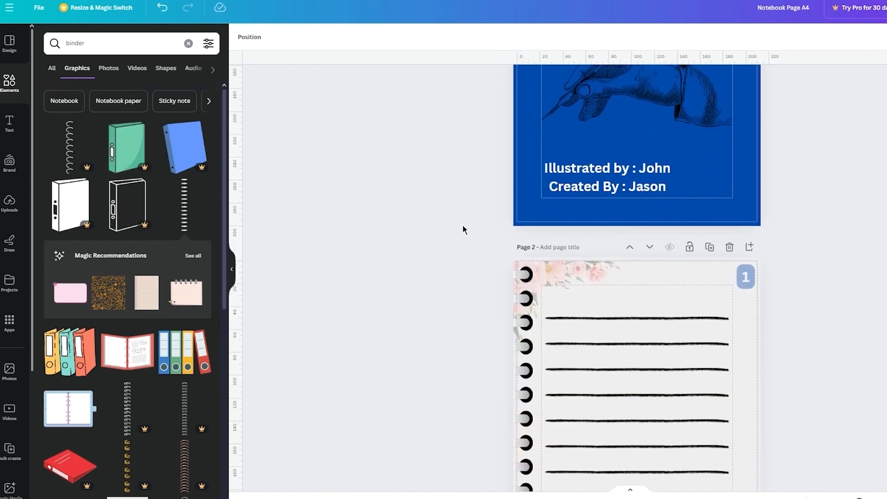
{"action": "scroll", "coordinate": [463, 230], "scroll_direction": "down", "scroll_amount": 6}
{"action": "scroll", "coordinate": [463, 229], "scroll_direction": "up", "scroll_amount": 3}
{"action": "scroll", "coordinate": [463, 229], "scroll_direction": "down", "scroll_amount": 6}
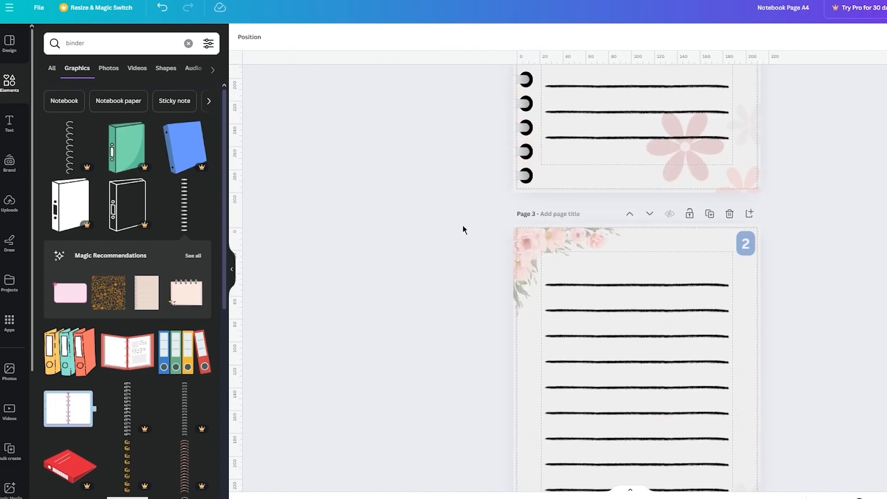
{"action": "scroll", "coordinate": [463, 227], "scroll_direction": "down", "scroll_amount": 1}
{"action": "scroll", "coordinate": [463, 227], "scroll_direction": "up", "scroll_amount": 8}
{"action": "scroll", "coordinate": [463, 226], "scroll_direction": "down", "scroll_amount": 2}
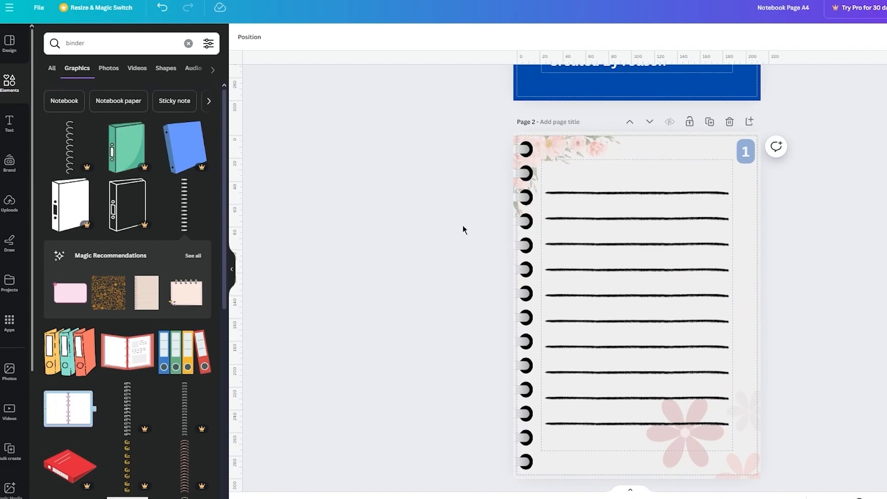
{"action": "scroll", "coordinate": [463, 227], "scroll_direction": "down", "scroll_amount": 1}
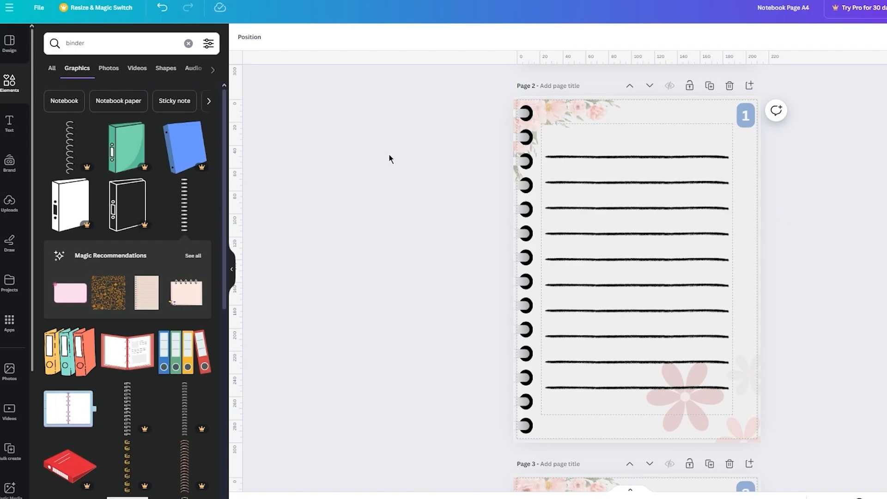
Turn the print bleed display off and back on to compare the page edges
{"action": "left_click", "coordinate": [40, 6]}
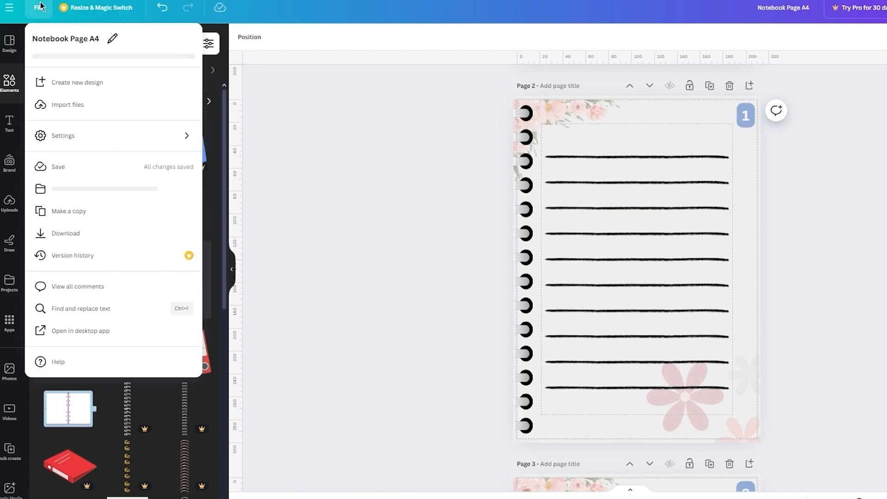
{"action": "left_click", "coordinate": [111, 136]}
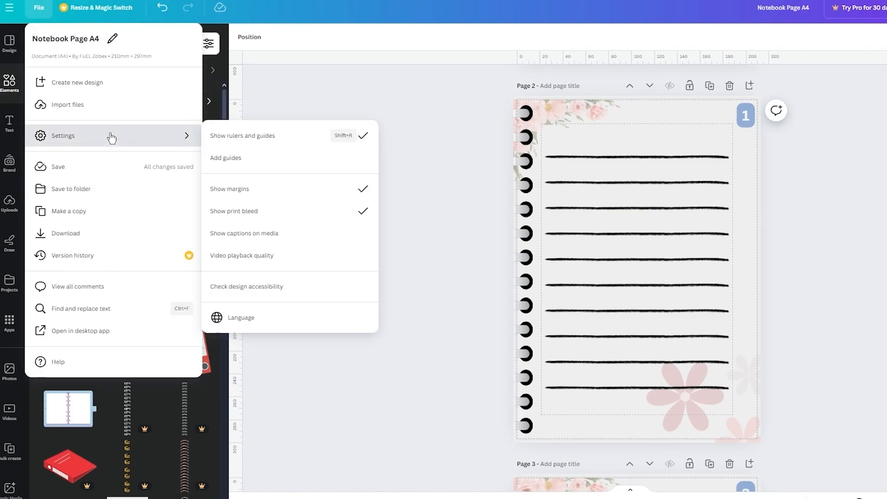
{"action": "left_click", "coordinate": [281, 222]}
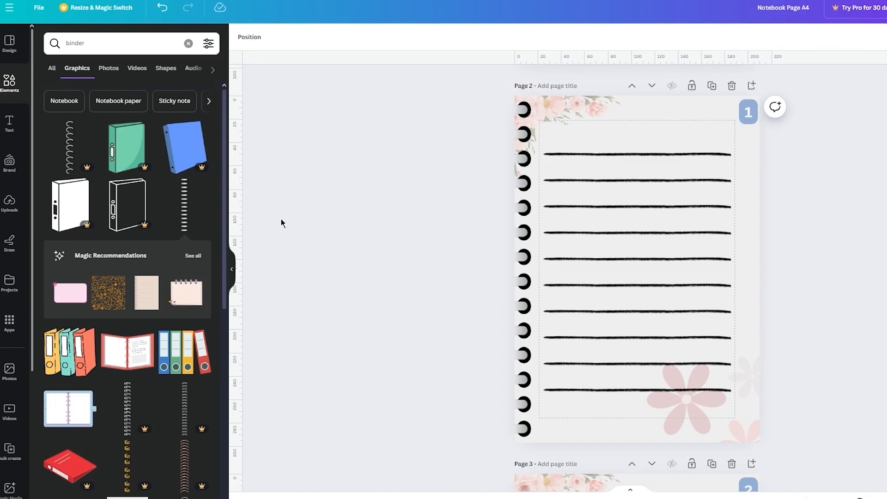
{"action": "left_click", "coordinate": [41, 8]}
{"action": "left_click", "coordinate": [143, 135]}
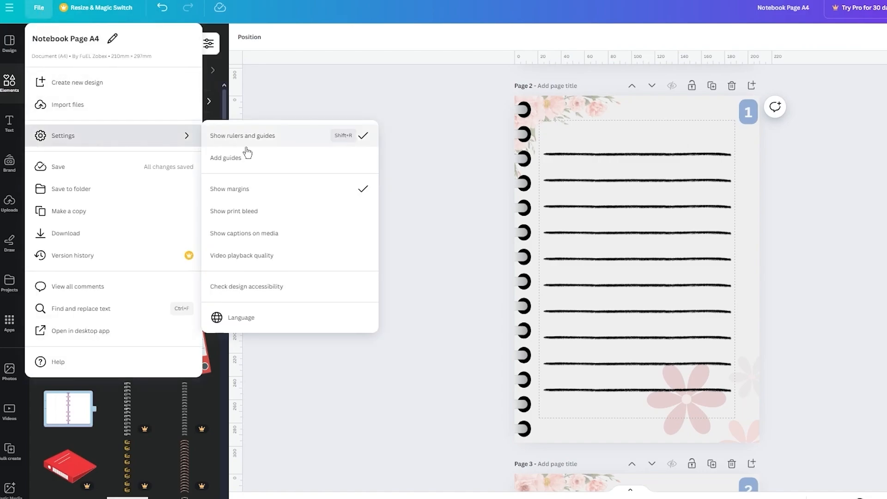
{"action": "left_click", "coordinate": [256, 210]}
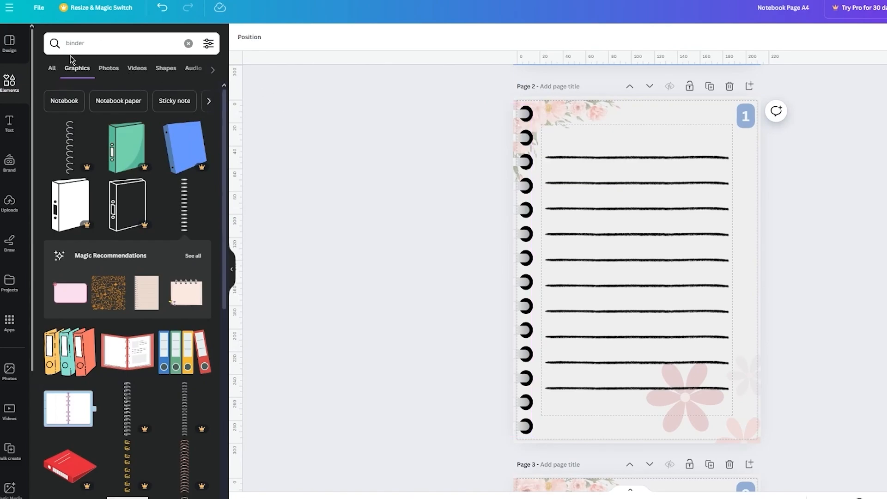
Review the whole notebook from the cover through the lined inner pages to the last page
{"action": "scroll", "coordinate": [420, 164], "scroll_direction": "down", "scroll_amount": 20}
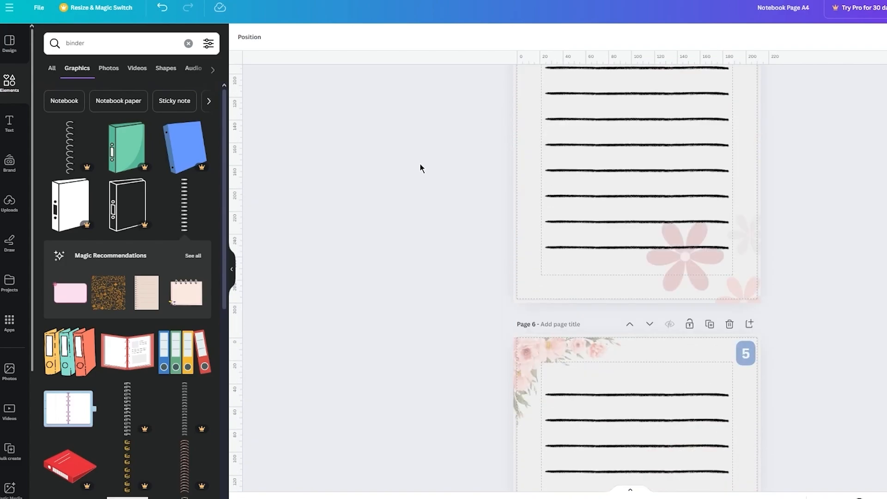
{"action": "scroll", "coordinate": [420, 163], "scroll_direction": "up", "scroll_amount": 20}
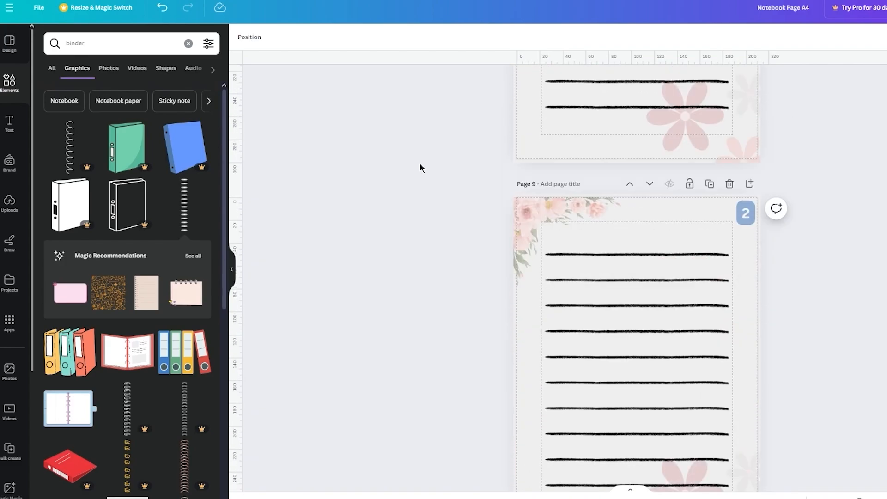
{"action": "scroll", "coordinate": [420, 165], "scroll_direction": "up", "scroll_amount": 15}
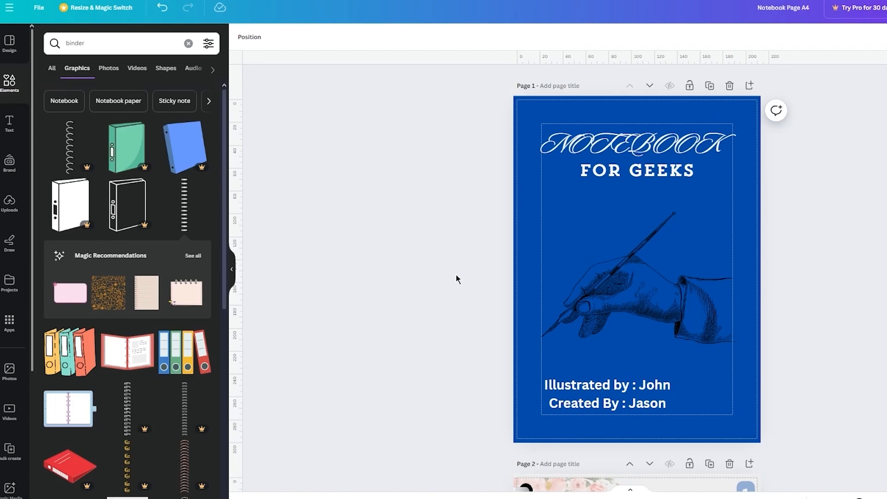
{"action": "scroll", "coordinate": [456, 276], "scroll_direction": "down", "scroll_amount": 10}
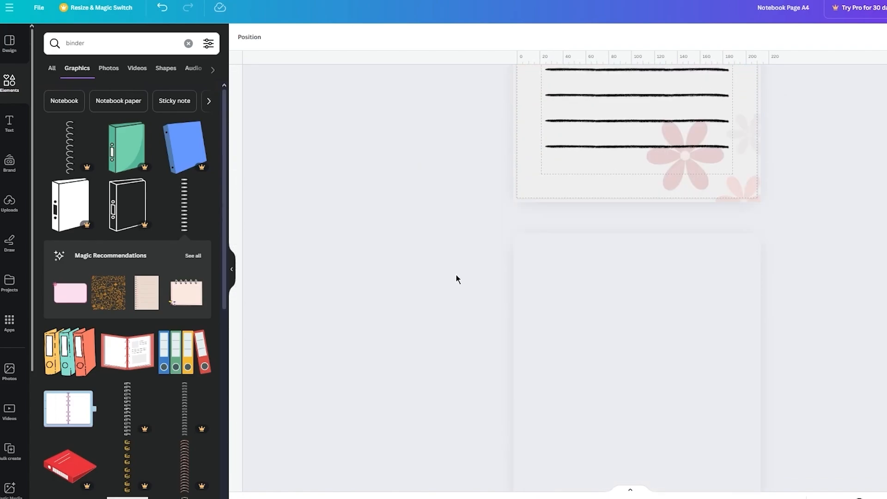
{"action": "scroll", "coordinate": [456, 279], "scroll_direction": "up", "scroll_amount": 5}
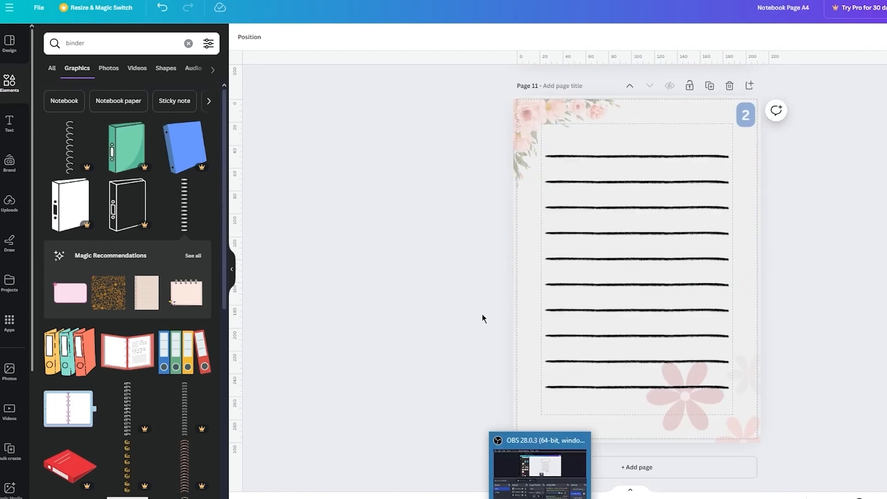
{"action": "scroll", "coordinate": [481, 314], "scroll_direction": "up", "scroll_amount": 20}
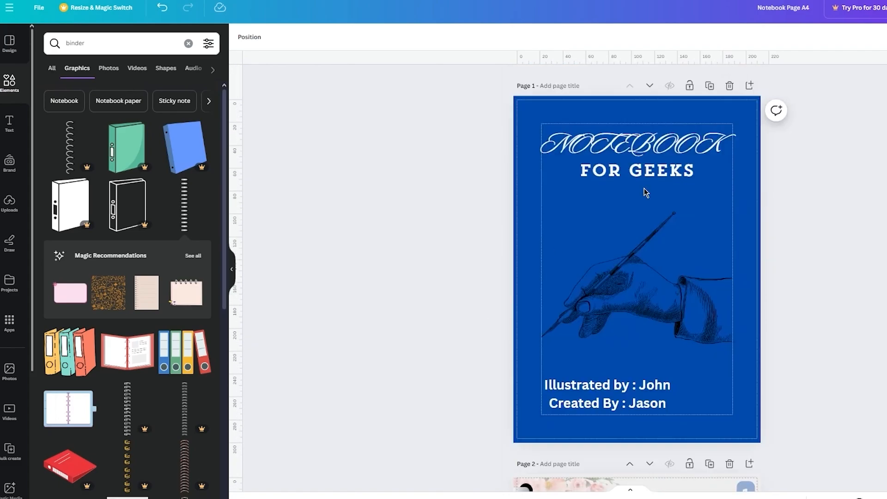
Duplicate the cover page and move the copy to the end of the notebook as page 12
{"action": "left_click", "coordinate": [710, 86]}
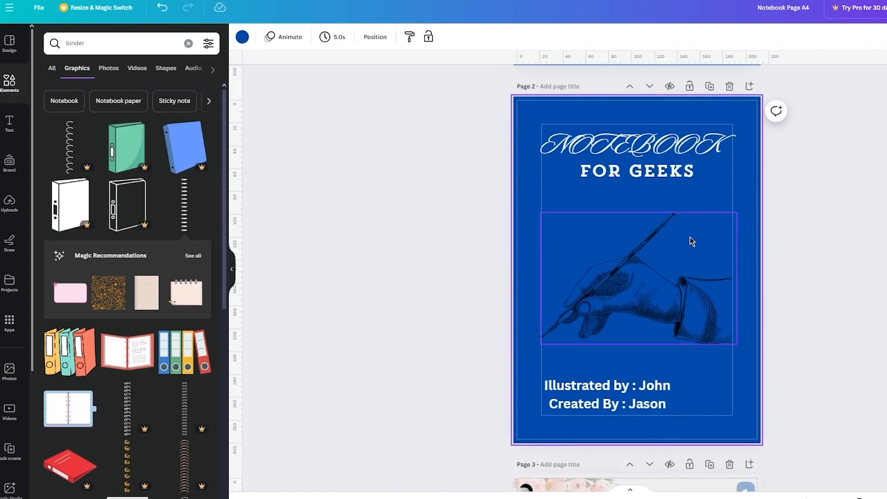
{"action": "left_click_drag", "start_coordinate": [691, 241], "coordinate": [685, 362]}
{"action": "key", "text": "ctrl+z"}
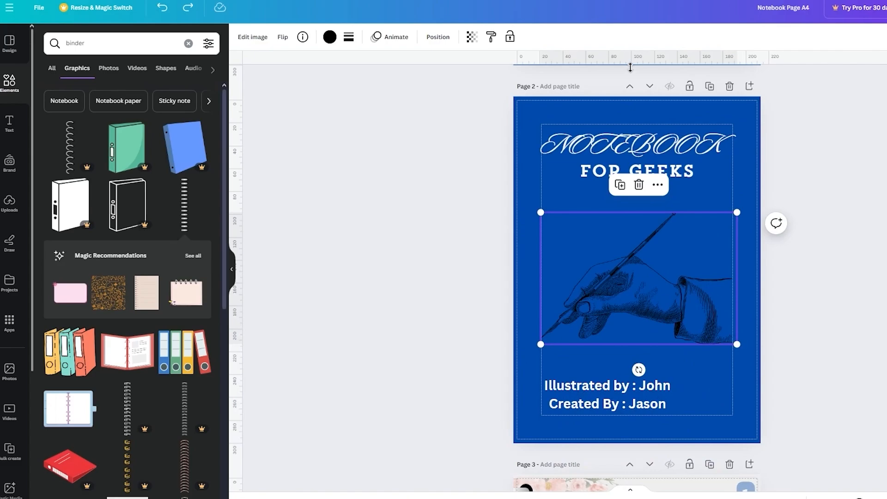
{"action": "left_click", "coordinate": [649, 87]}
{"action": "left_click", "coordinate": [649, 87]}
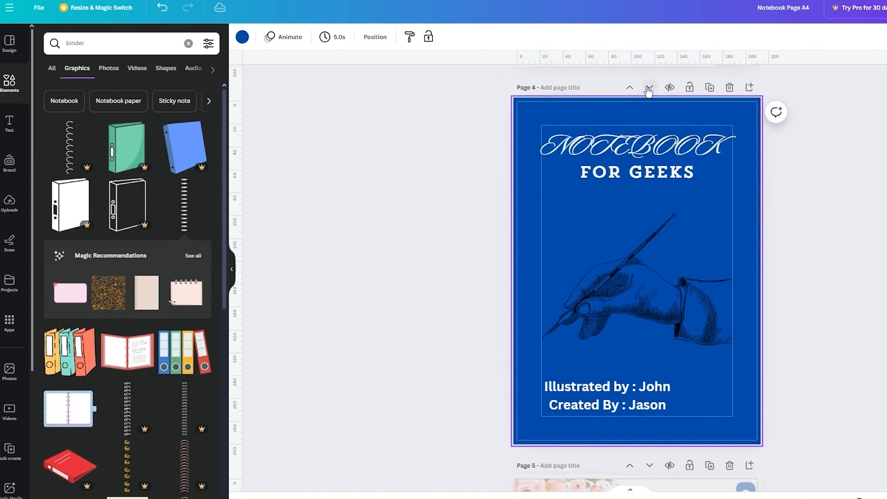
{"action": "left_click", "coordinate": [649, 89]}
{"action": "left_click", "coordinate": [649, 90]}
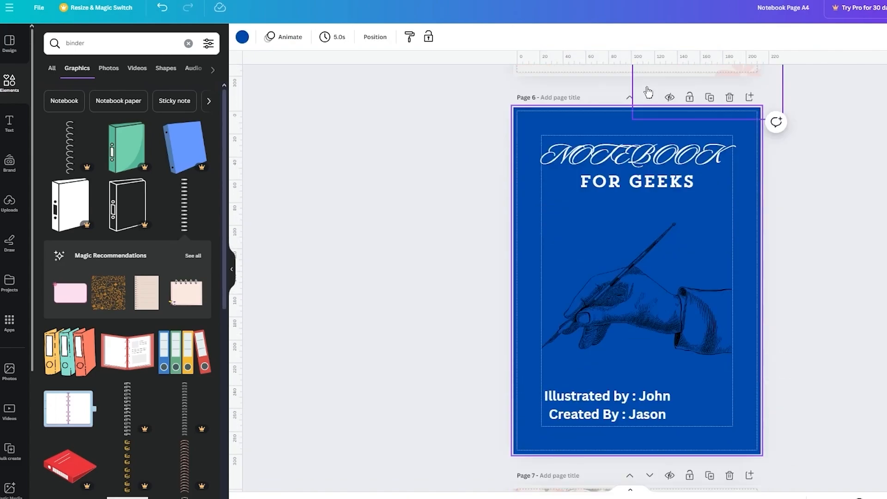
{"action": "left_click", "coordinate": [649, 91]}
{"action": "left_click", "coordinate": [649, 91]}
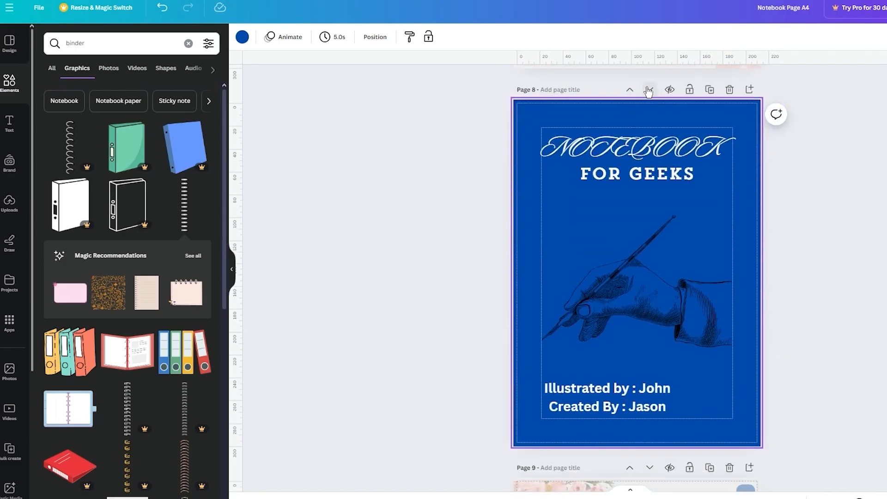
{"action": "left_click", "coordinate": [649, 91]}
{"action": "left_click", "coordinate": [649, 91]}
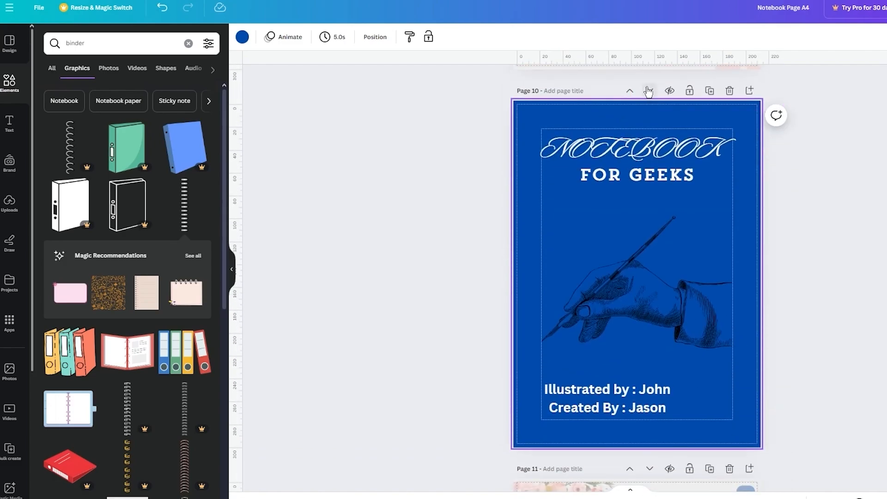
{"action": "left_click", "coordinate": [649, 91]}
{"action": "left_click", "coordinate": [649, 91]}
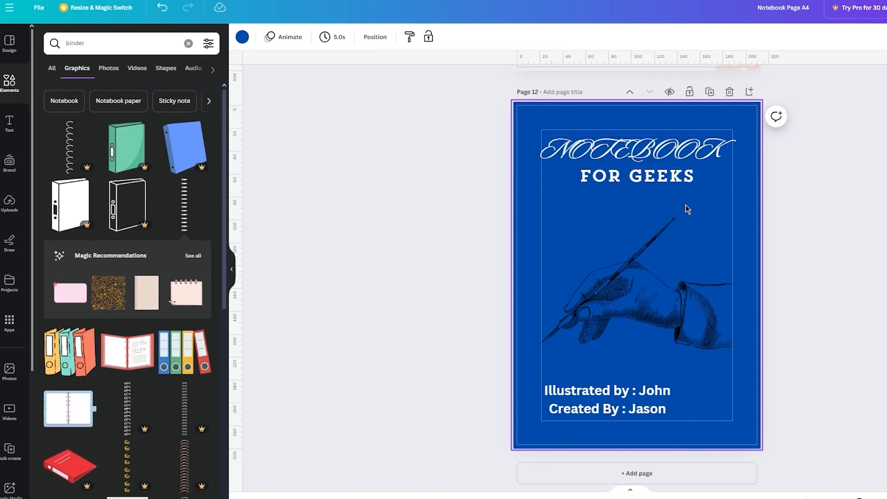
Delete the title from page 12 and enlarge the hand illustration, placing it in the upper half of the page
{"action": "left_click", "coordinate": [619, 147]}
{"action": "key", "text": "Delete"}
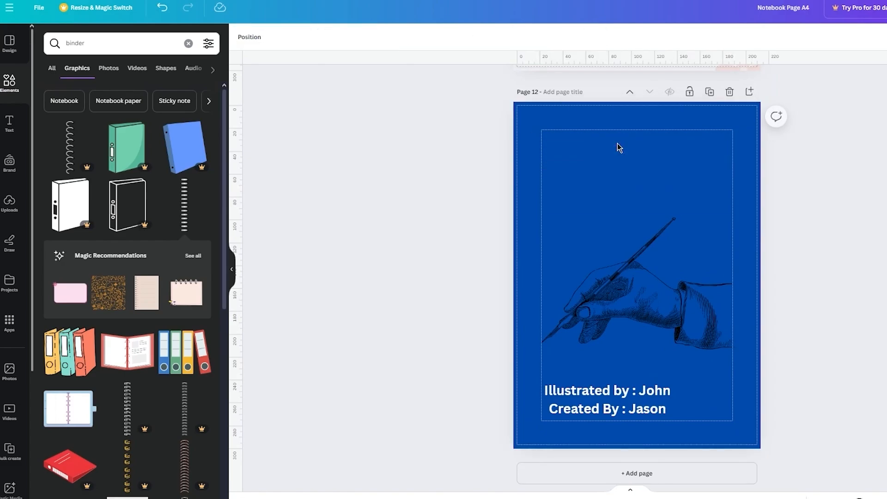
{"action": "left_click", "coordinate": [633, 282]}
{"action": "left_click_drag", "start_coordinate": [542, 216], "coordinate": [508, 197]}
{"action": "left_click_drag", "start_coordinate": [671, 269], "coordinate": [682, 224]}
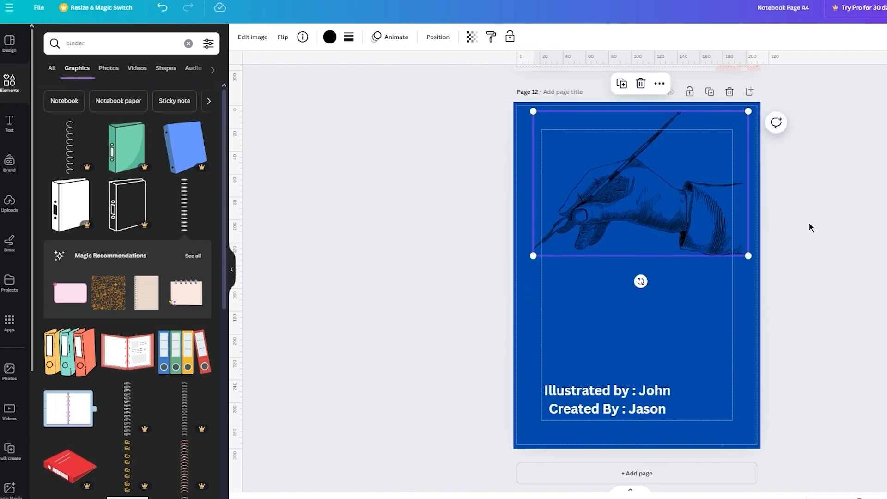
{"action": "left_click", "coordinate": [844, 218]}
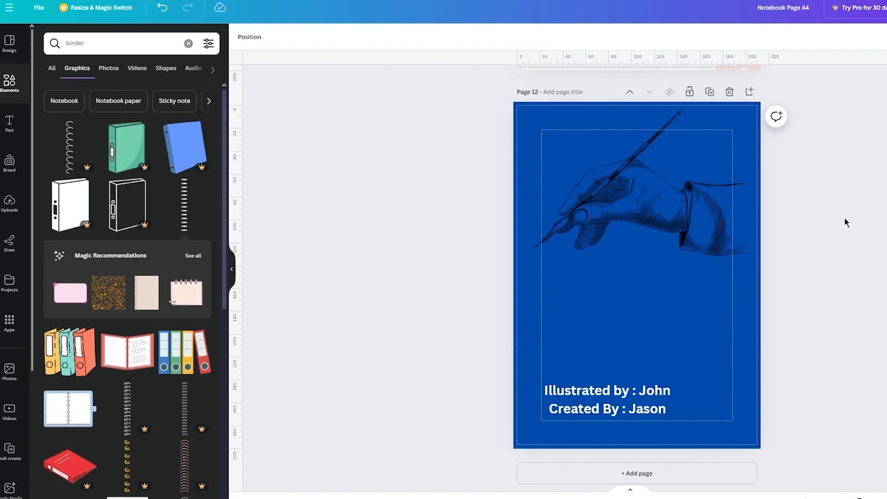
Replace the credit lines on page 12 with a body text box holding two lines of random placeholder text below the illustration
{"action": "left_click", "coordinate": [587, 413]}
{"action": "key", "text": "Delete"}
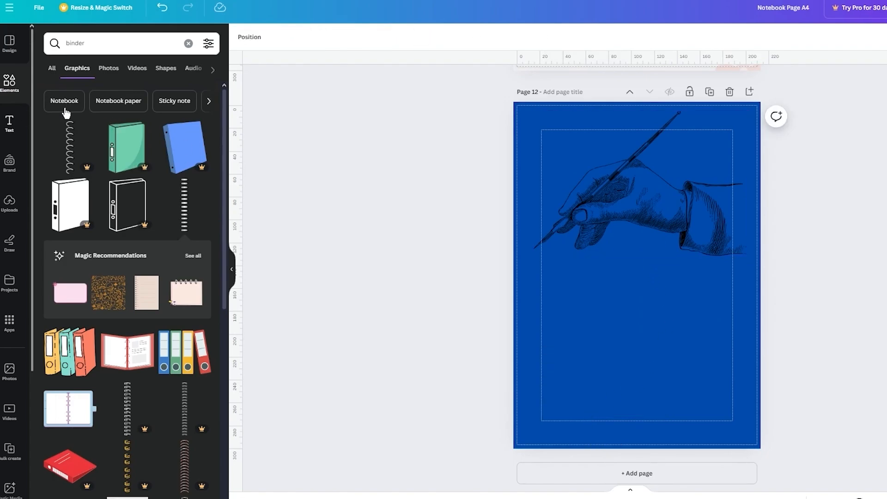
{"action": "left_click", "coordinate": [9, 123]}
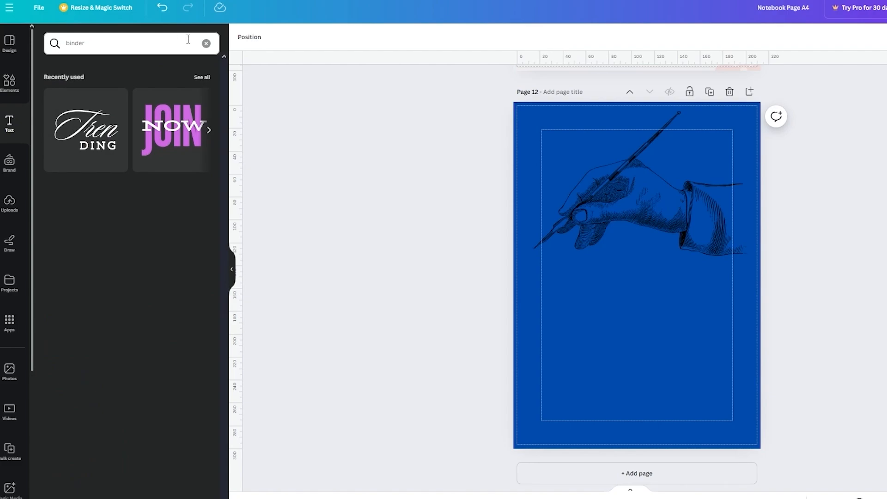
{"action": "left_click", "coordinate": [206, 43]}
{"action": "left_click", "coordinate": [121, 241]}
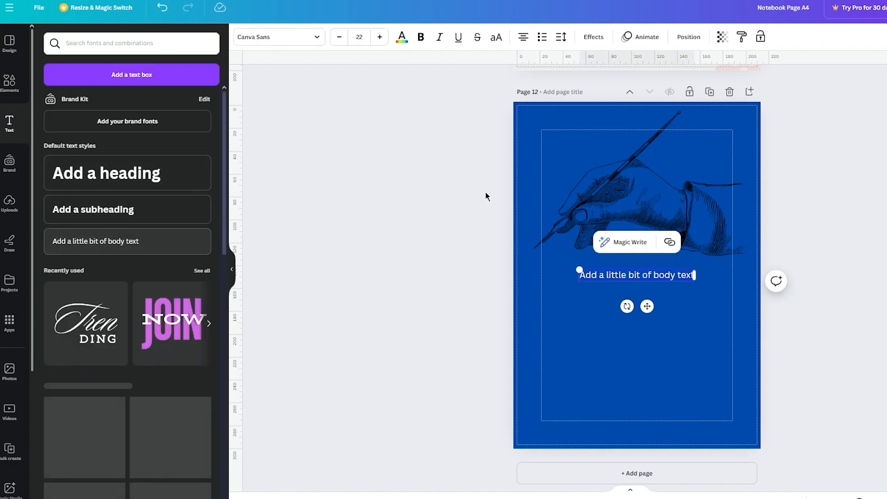
{"action": "type", "text": "hjh gjh g"}
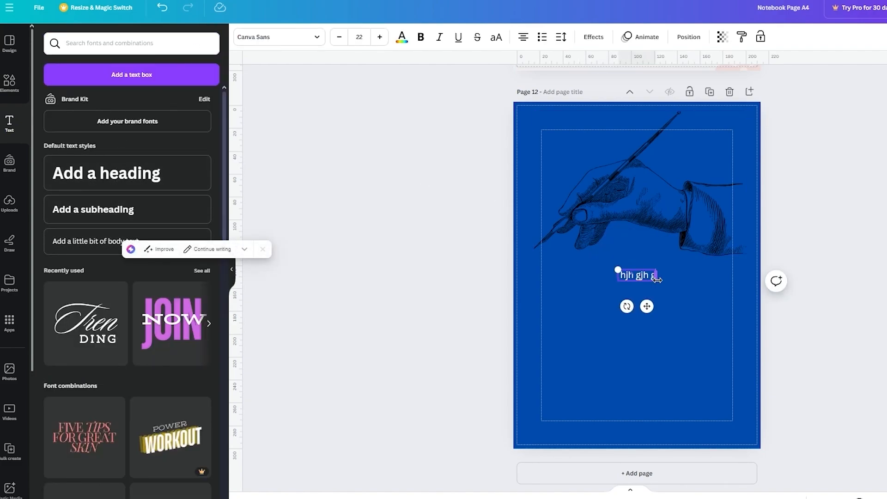
{"action": "type", "text": "jh ghj g hjgfh jg fhg f"}
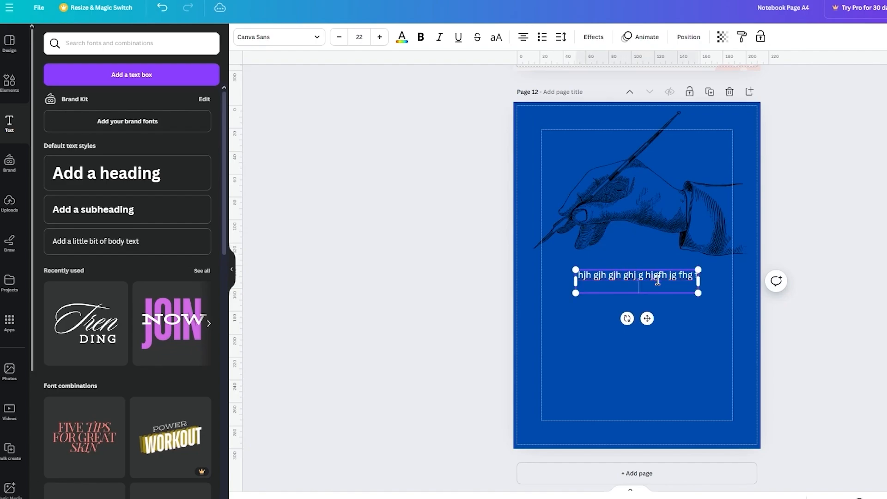
{"action": "type", "text": " hfjh fjh fjhf  fgd ytd ut yt"}
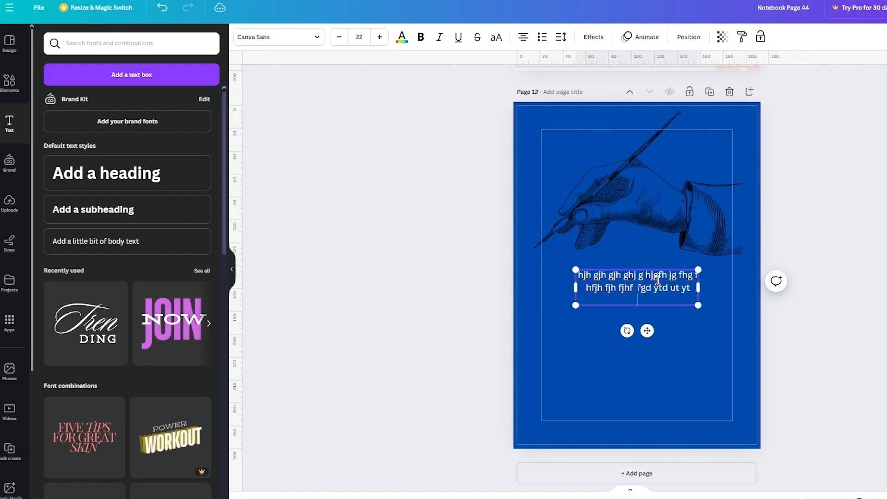
{"action": "left_click", "coordinate": [866, 265]}
Enlarge the placeholder text on page 12 to size 28.6 and position it below the hand illustration within the margins
{"action": "left_click_drag", "start_coordinate": [671, 279], "coordinate": [783, 221]}
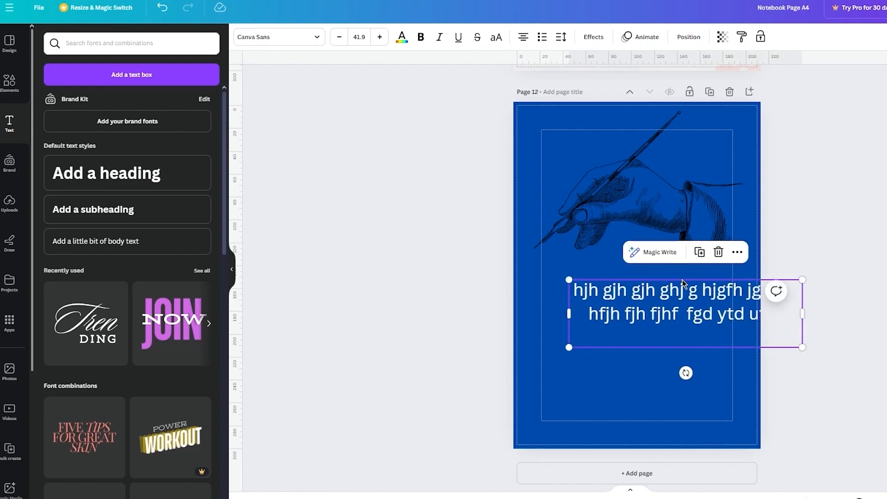
{"action": "left_click_drag", "start_coordinate": [801, 279], "coordinate": [729, 299]}
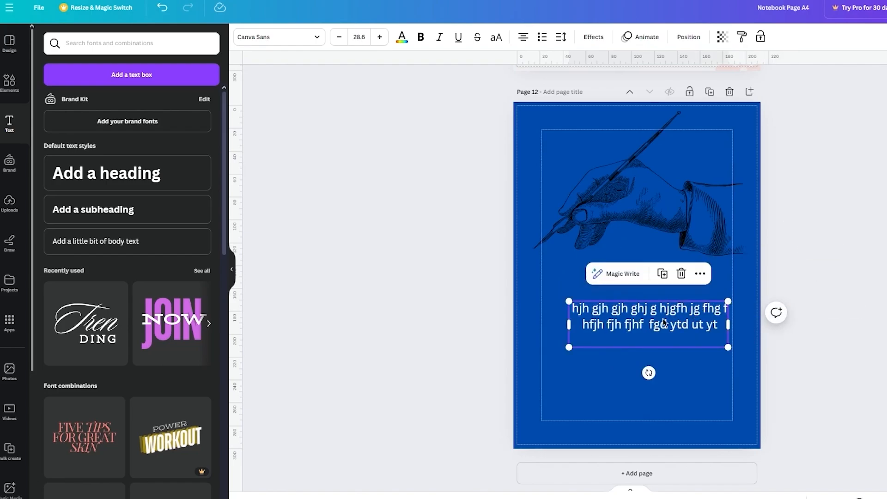
{"action": "left_click_drag", "start_coordinate": [679, 320], "coordinate": [668, 320]}
{"action": "key", "text": "Escape"}
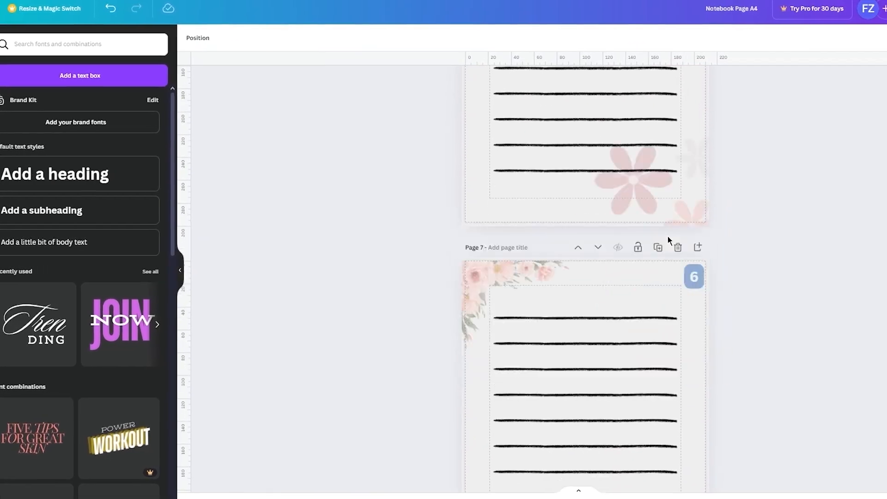
Review the notebook design's pages and download all 12 pages as a PDF Standard file
{"action": "scroll", "coordinate": [667, 237], "scroll_direction": "up", "scroll_amount": 3}
{"action": "scroll", "coordinate": [619, 237], "scroll_direction": "up", "scroll_amount": 10}
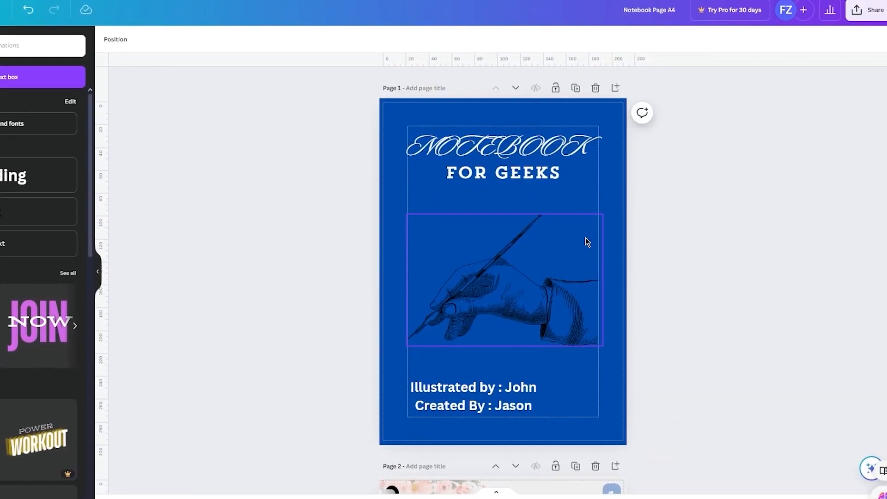
{"action": "scroll", "coordinate": [619, 237], "scroll_direction": "down", "scroll_amount": 20}
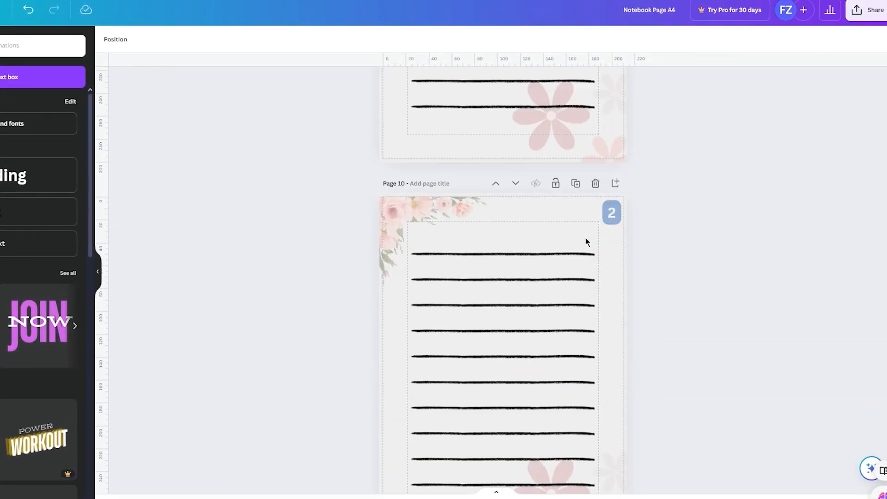
{"action": "scroll", "coordinate": [585, 238], "scroll_direction": "up", "scroll_amount": 20}
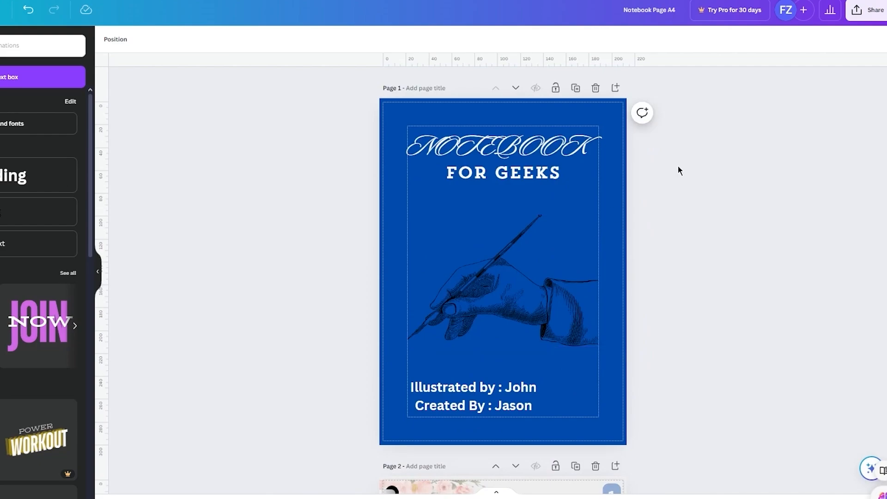
{"action": "left_click", "coordinate": [868, 10]}
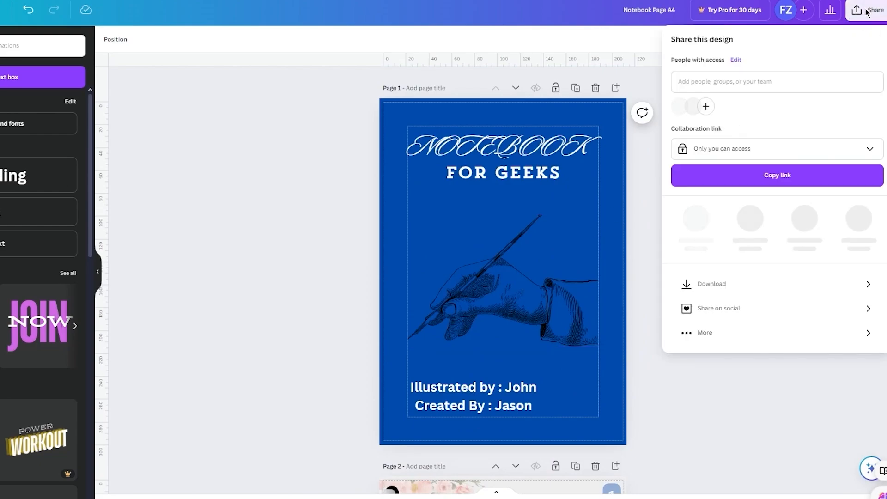
{"action": "left_click", "coordinate": [744, 274]}
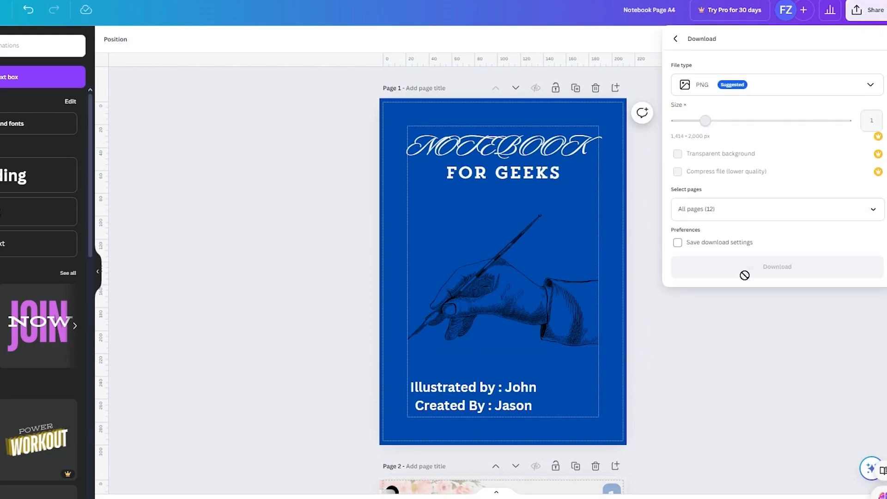
{"action": "left_click", "coordinate": [748, 94]}
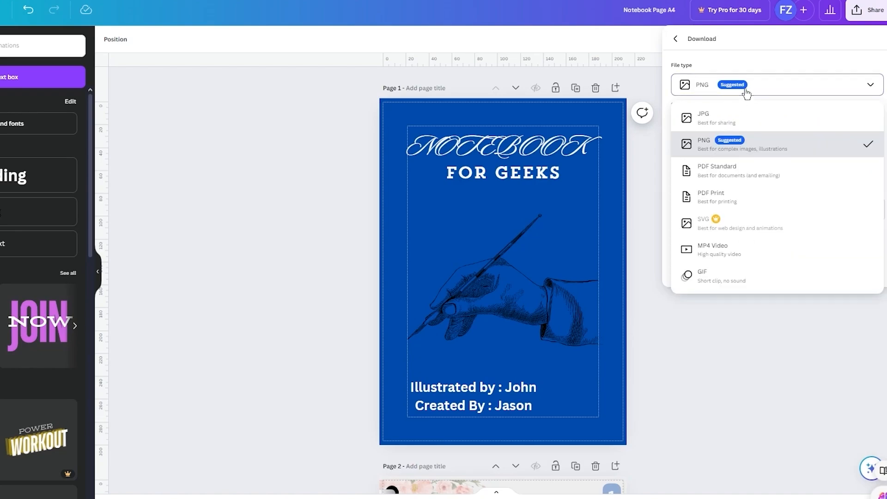
{"action": "left_click", "coordinate": [740, 173]}
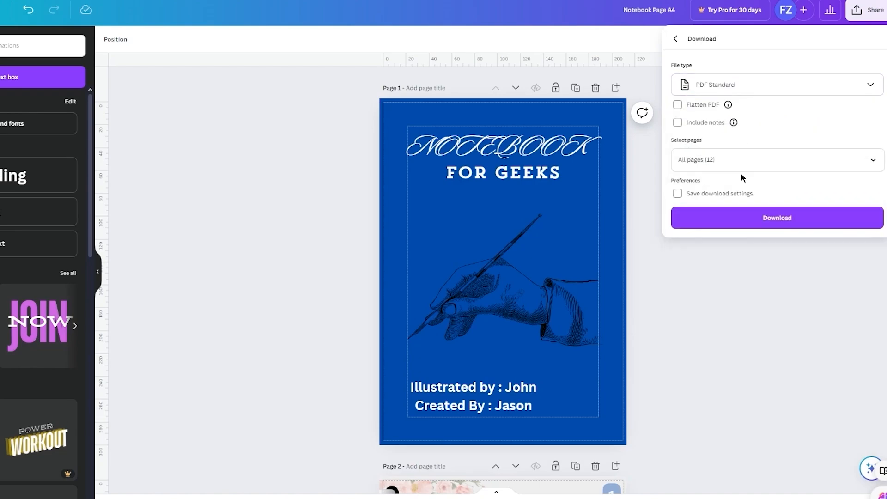
{"action": "left_click", "coordinate": [756, 228]}
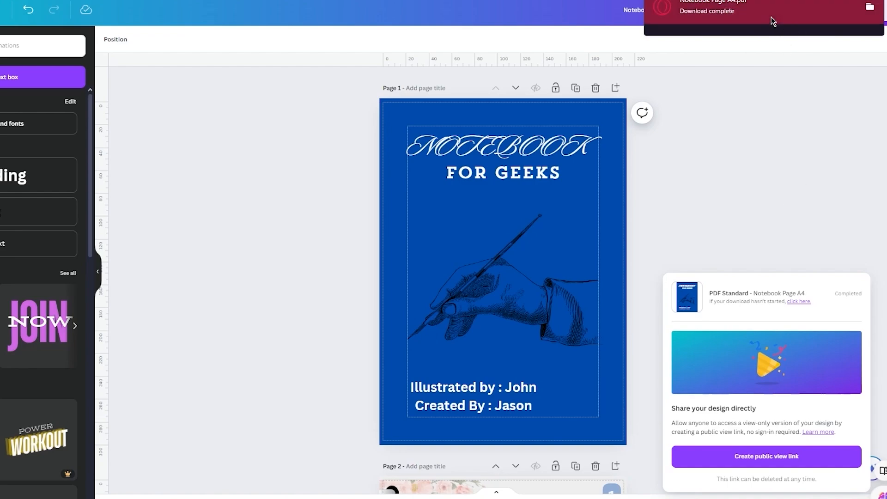
Open the downloaded notebook PDF and examine its front cover and first lined page
{"action": "left_click", "coordinate": [691, 16]}
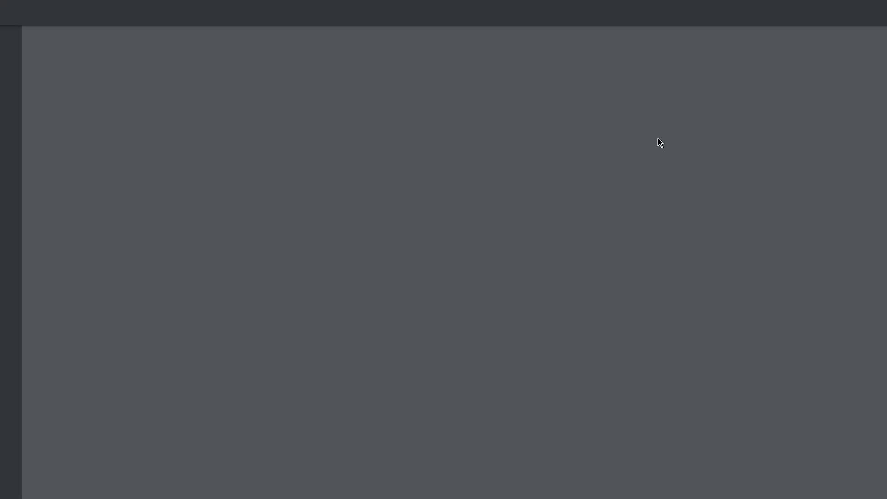
{"action": "scroll", "coordinate": [700, 243], "scroll_direction": "down", "scroll_amount": 5}
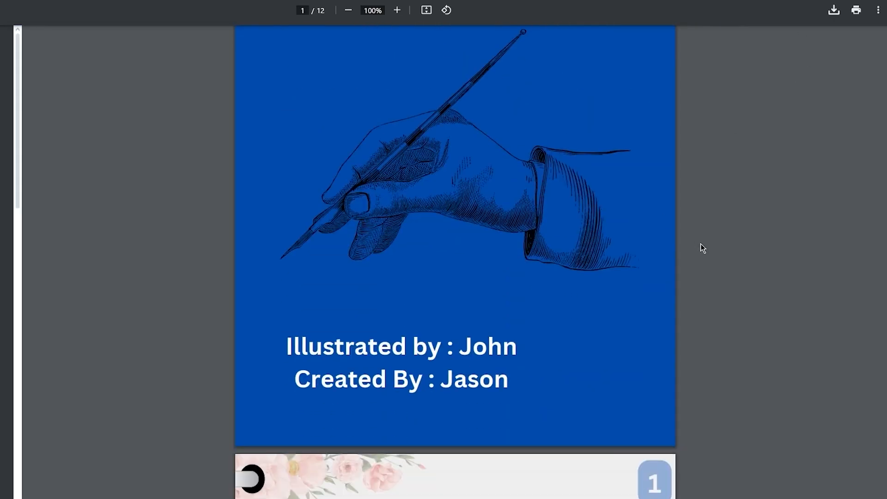
{"action": "scroll", "coordinate": [700, 243], "scroll_direction": "up", "scroll_amount": 5}
{"action": "scroll", "coordinate": [700, 243], "scroll_direction": "down", "scroll_amount": 10}
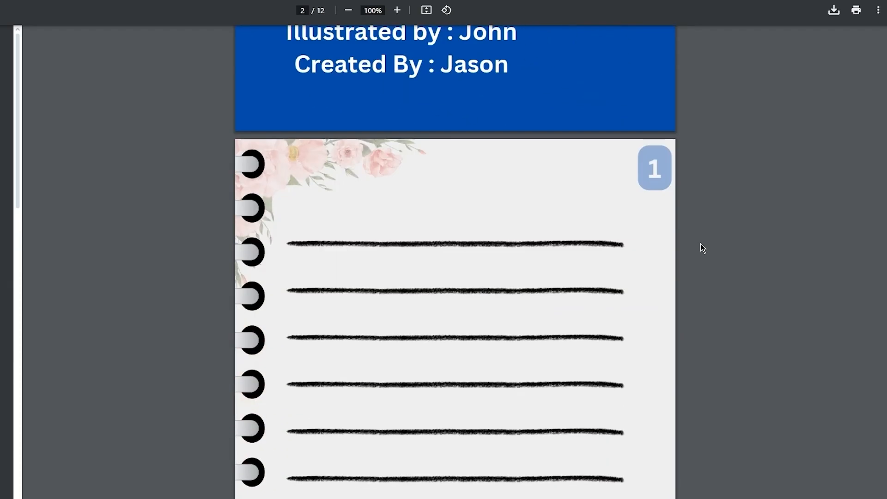
{"action": "scroll", "coordinate": [701, 243], "scroll_direction": "down", "scroll_amount": 4}
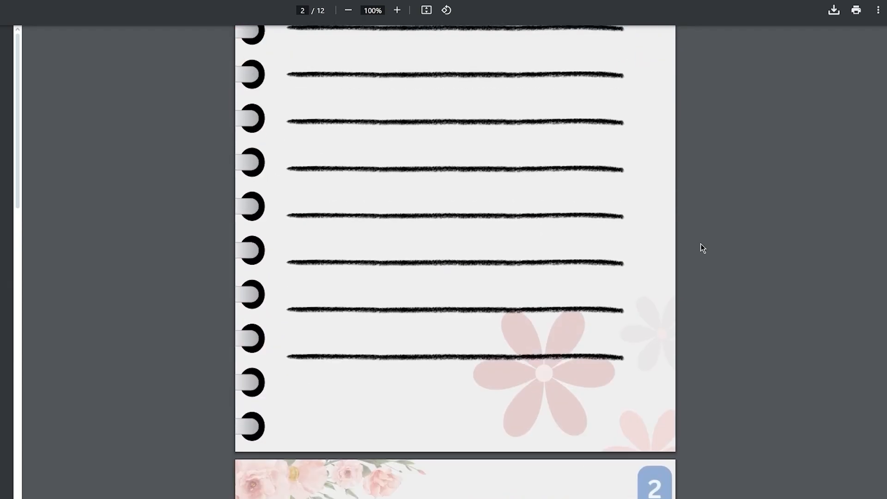
{"action": "scroll", "coordinate": [700, 244], "scroll_direction": "up", "scroll_amount": 7}
{"action": "scroll", "coordinate": [700, 243], "scroll_direction": "down", "scroll_amount": 10}
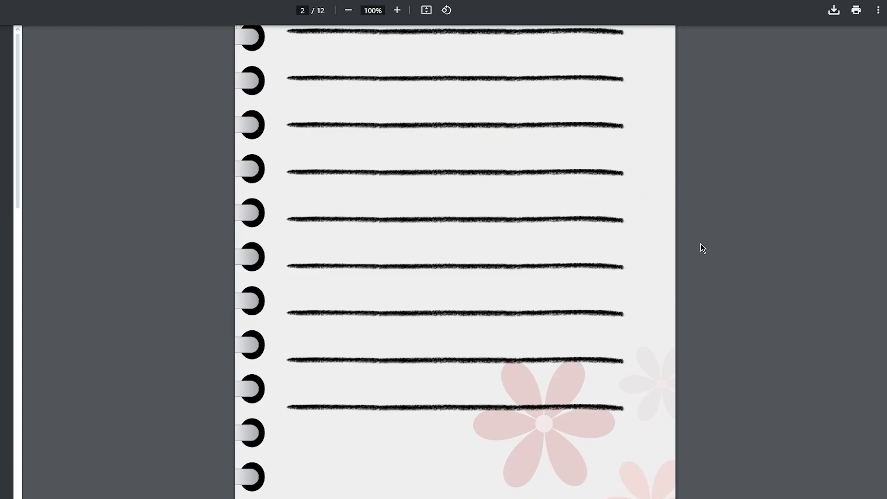
{"action": "scroll", "coordinate": [700, 243], "scroll_direction": "up", "scroll_amount": 5}
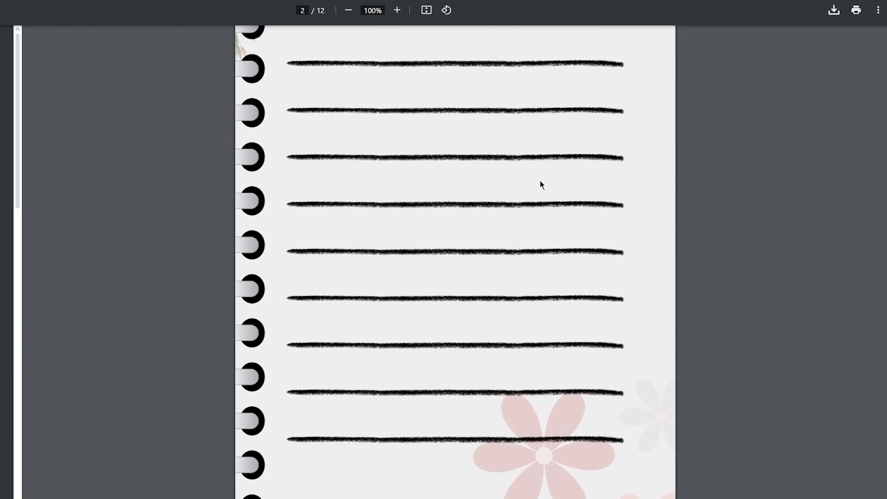
{"action": "scroll", "coordinate": [766, 212], "scroll_direction": "up", "scroll_amount": 4}
{"action": "scroll", "coordinate": [766, 212], "scroll_direction": "down", "scroll_amount": 2}
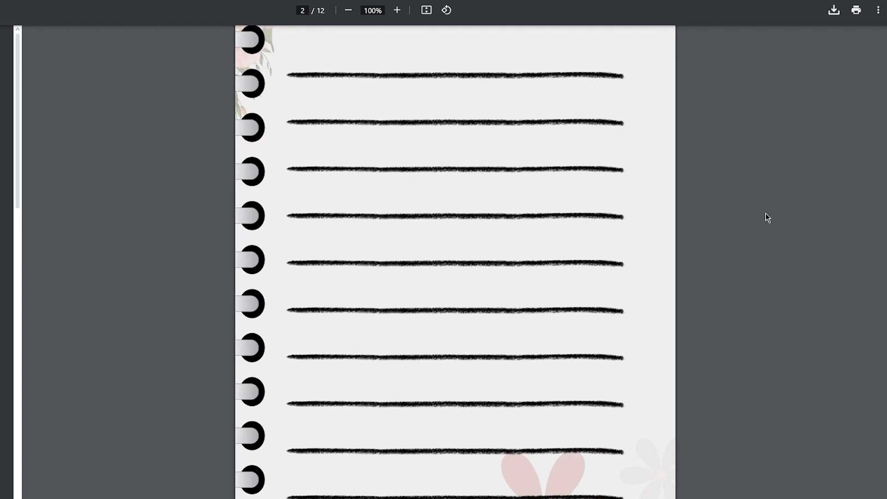
{"action": "scroll", "coordinate": [765, 213], "scroll_direction": "down", "scroll_amount": 2}
{"action": "scroll", "coordinate": [766, 213], "scroll_direction": "up", "scroll_amount": 4}
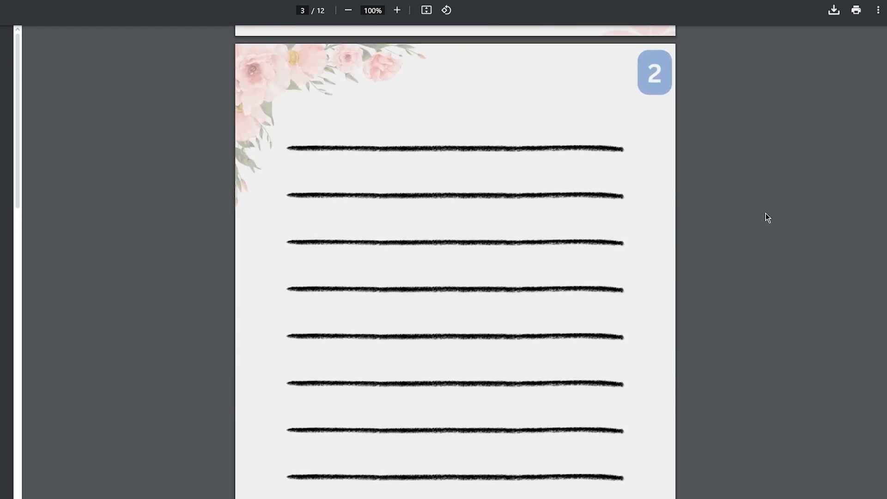
Examine the remaining pages of the notebook PDF through to the back cover
{"action": "scroll", "coordinate": [766, 212], "scroll_direction": "down", "scroll_amount": 12}
{"action": "scroll", "coordinate": [765, 212], "scroll_direction": "down", "scroll_amount": 20}
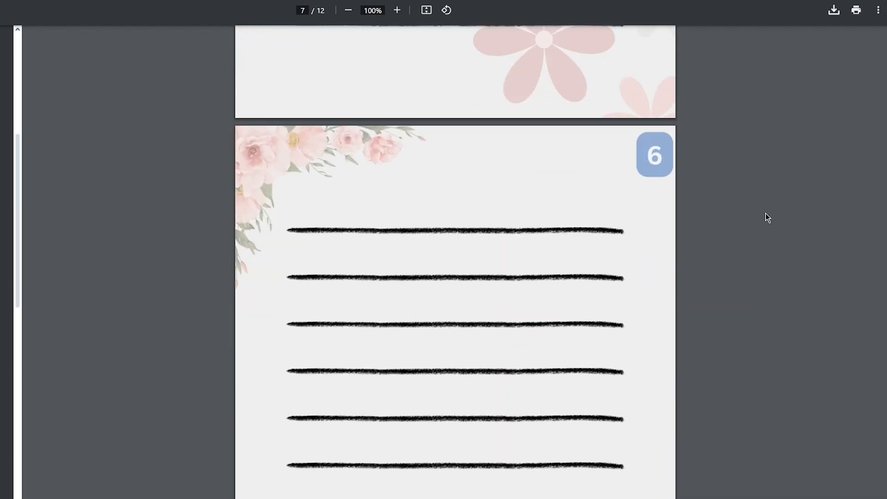
{"action": "scroll", "coordinate": [766, 212], "scroll_direction": "down", "scroll_amount": 20}
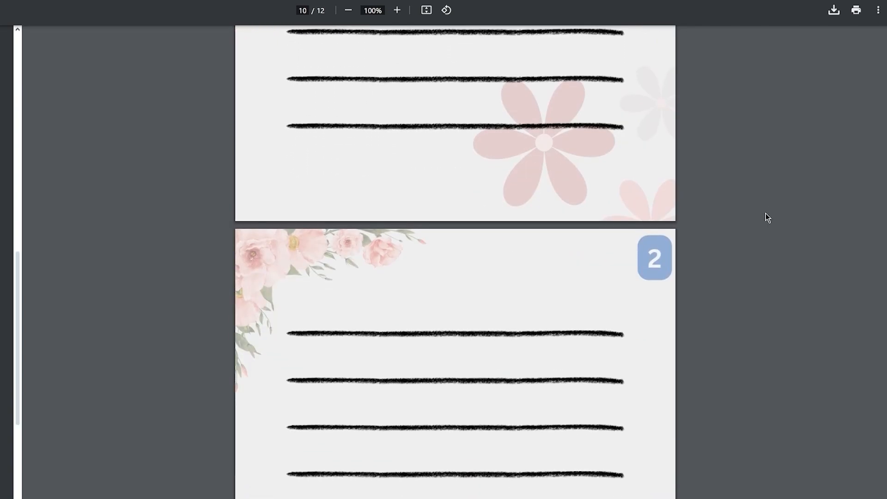
{"action": "scroll", "coordinate": [765, 213], "scroll_direction": "down", "scroll_amount": 12}
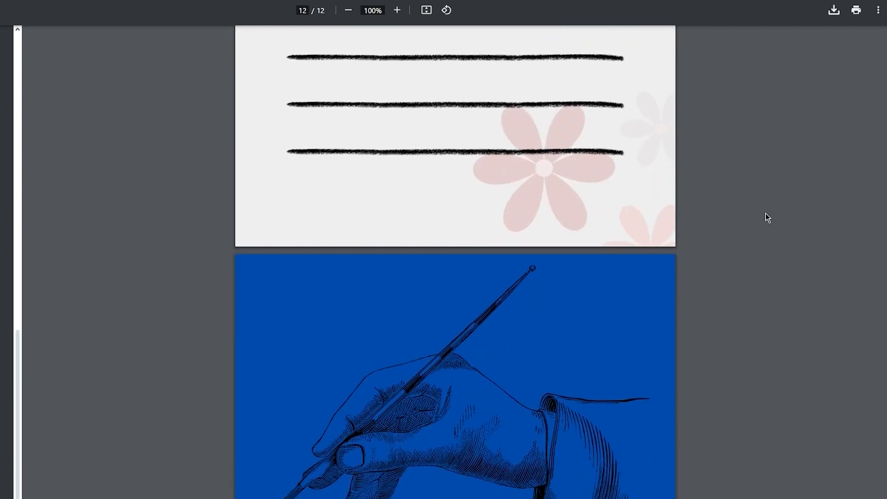
{"action": "scroll", "coordinate": [766, 212], "scroll_direction": "down", "scroll_amount": 5}
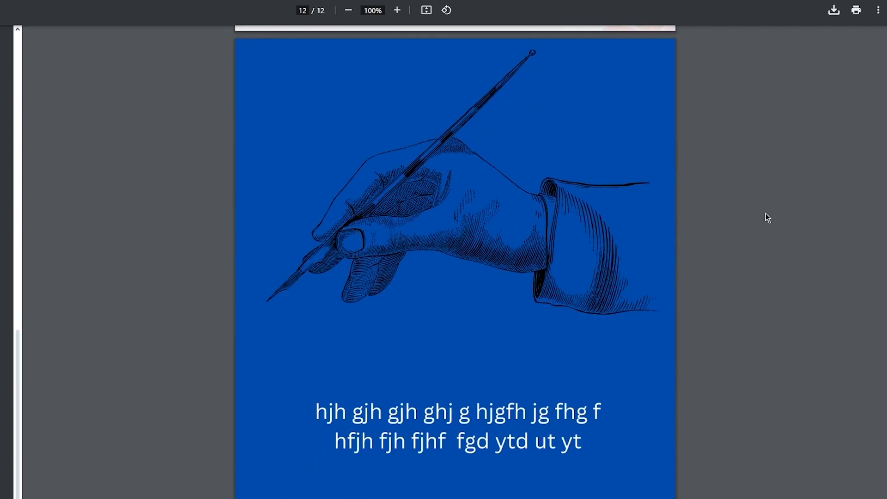
{"action": "scroll", "coordinate": [766, 213], "scroll_direction": "down", "scroll_amount": 3}
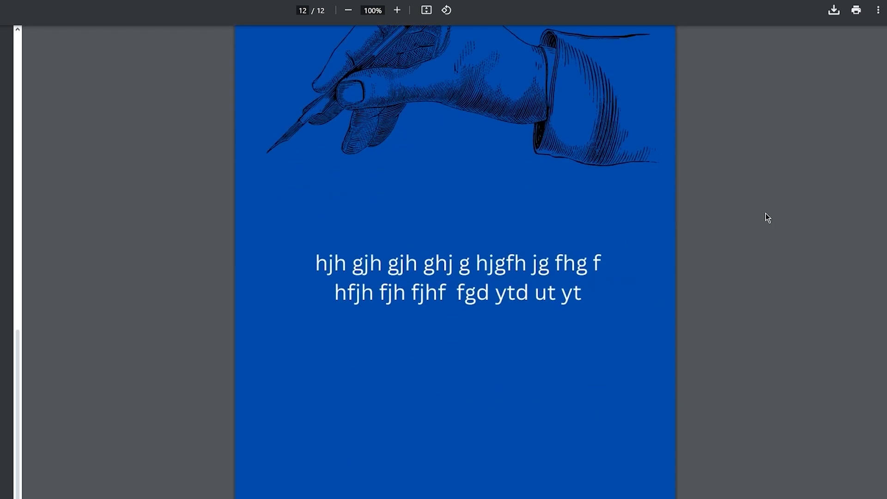
{"action": "scroll", "coordinate": [766, 212], "scroll_direction": "up", "scroll_amount": 5}
{"action": "scroll", "coordinate": [765, 214], "scroll_direction": "down", "scroll_amount": 4}
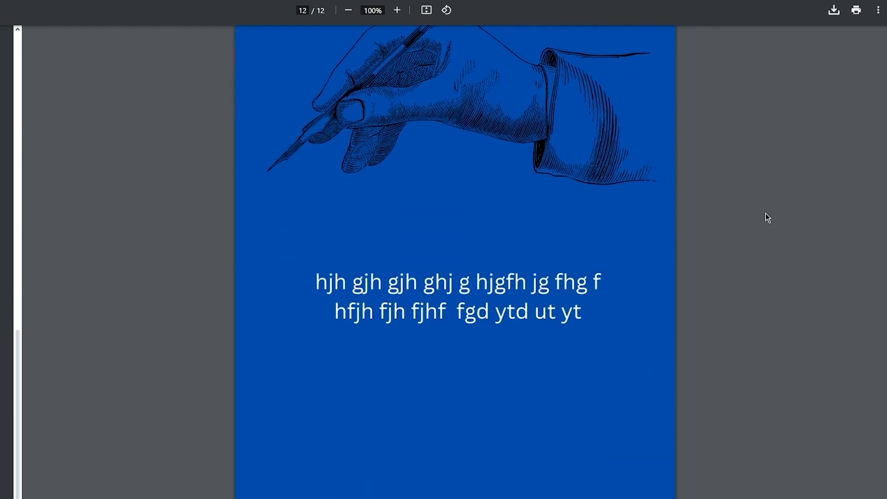
{"action": "scroll", "coordinate": [766, 214], "scroll_direction": "up", "scroll_amount": 12}
{"action": "scroll", "coordinate": [766, 213], "scroll_direction": "up", "scroll_amount": 20}
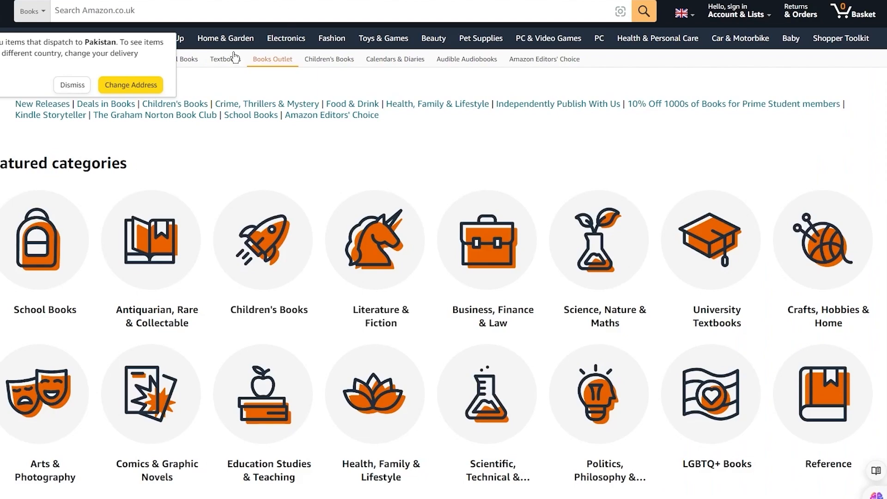
On Amazon.co.uk, dismiss the delivery address notice and search the Books department for "notebook"
{"action": "left_click", "coordinate": [72, 85]}
{"action": "scroll", "coordinate": [74, 88], "scroll_direction": "down", "scroll_amount": 8}
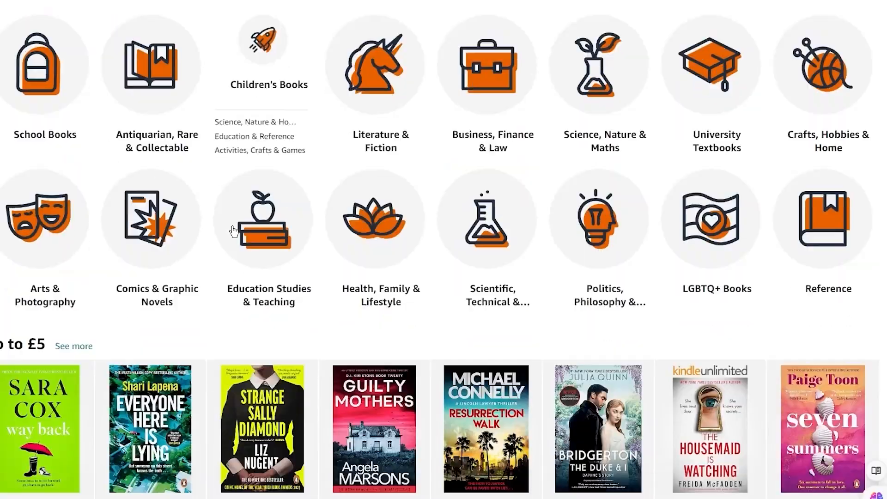
{"action": "scroll", "coordinate": [185, 138], "scroll_direction": "up", "scroll_amount": 8}
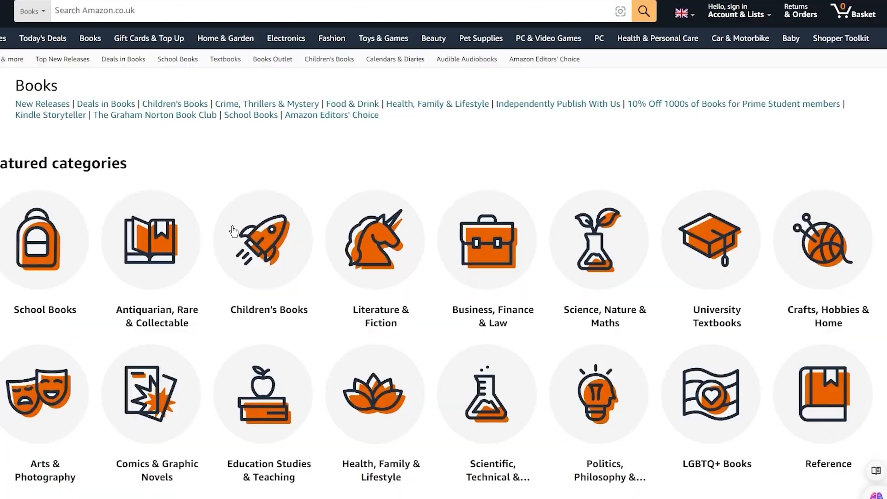
{"action": "left_click", "coordinate": [218, 12]}
{"action": "type", "text": "notebbok"}
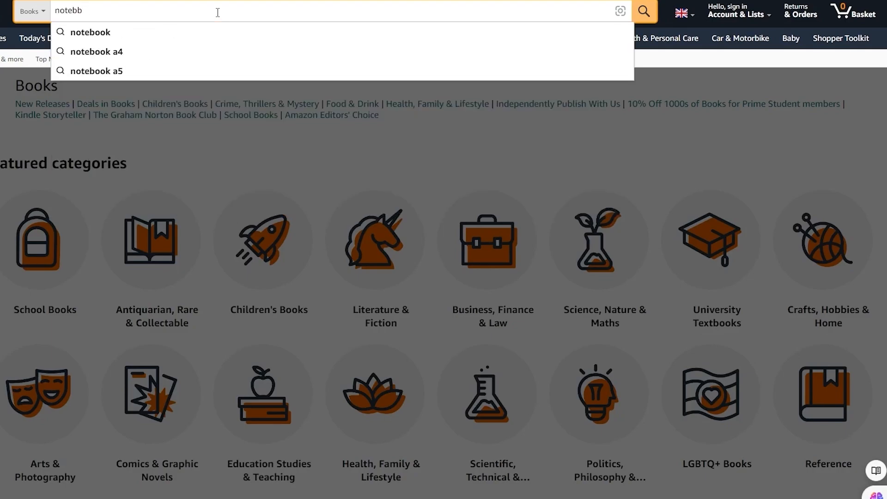
{"action": "key", "text": "BackSpace"}
{"action": "type", "text": "ook"}
{"action": "key", "text": "Return"}
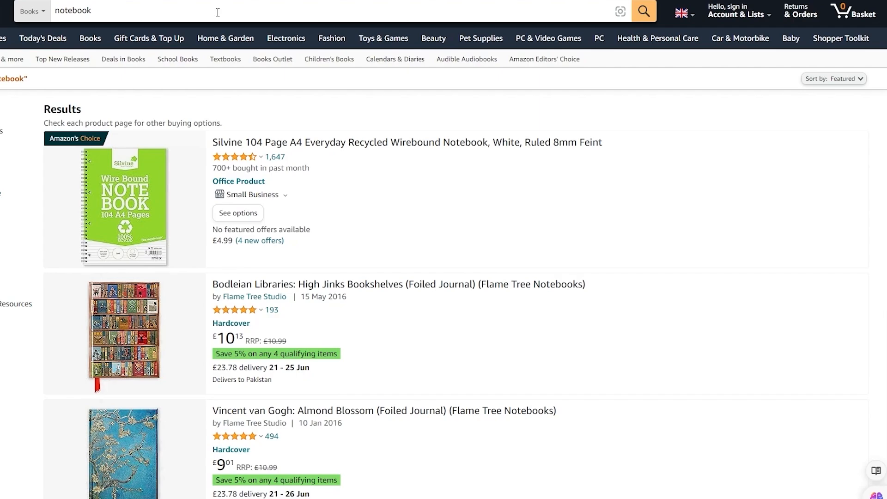
Look through the Amazon notebook results, examining the covers, formats and prices of the listed products
{"action": "scroll", "coordinate": [139, 218], "scroll_direction": "down", "scroll_amount": 10}
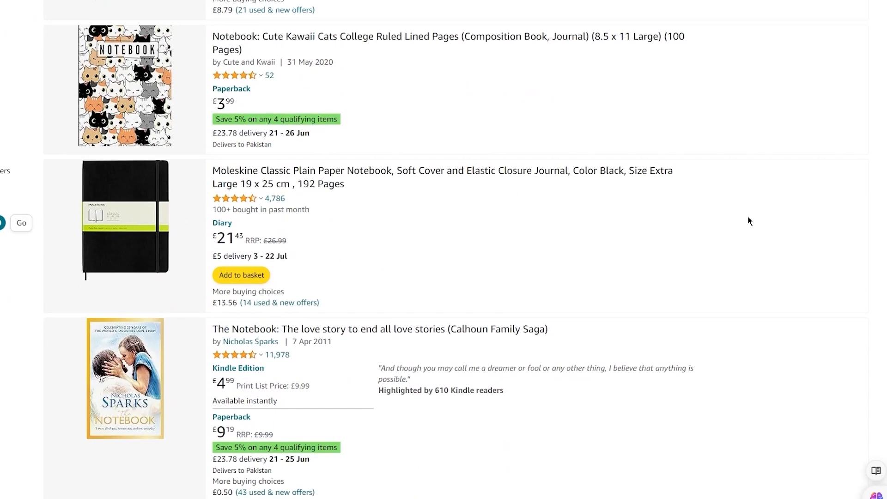
{"action": "scroll", "coordinate": [748, 218], "scroll_direction": "up", "scroll_amount": 11}
{"action": "scroll", "coordinate": [529, 226], "scroll_direction": "down", "scroll_amount": 4}
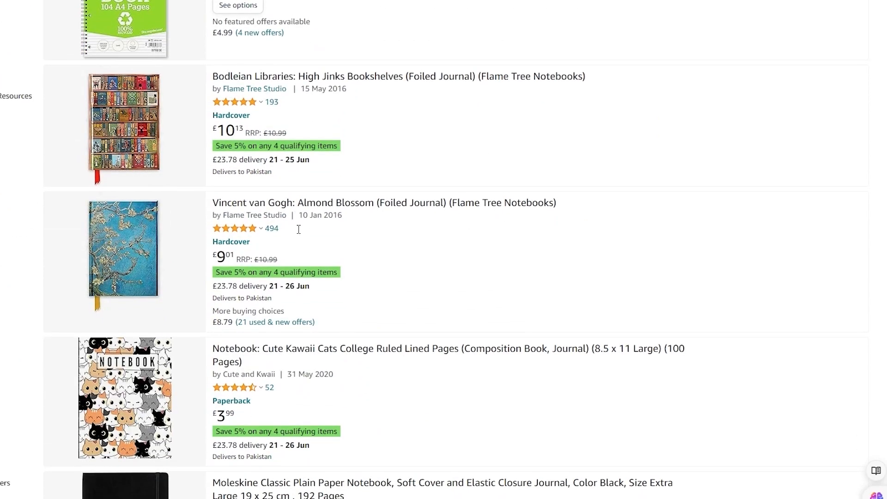
{"action": "scroll", "coordinate": [236, 254], "scroll_direction": "down", "scroll_amount": 4}
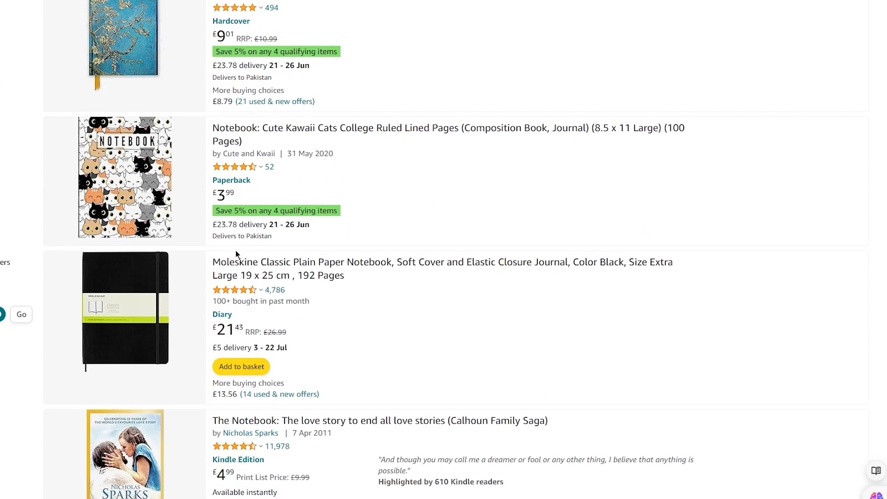
{"action": "scroll", "coordinate": [236, 254], "scroll_direction": "down", "scroll_amount": 15}
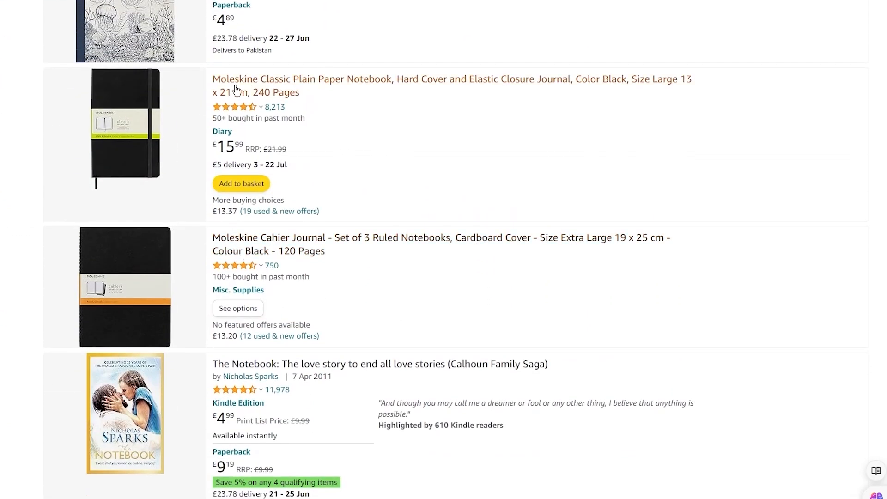
{"action": "scroll", "coordinate": [211, 96], "scroll_direction": "down", "scroll_amount": 10}
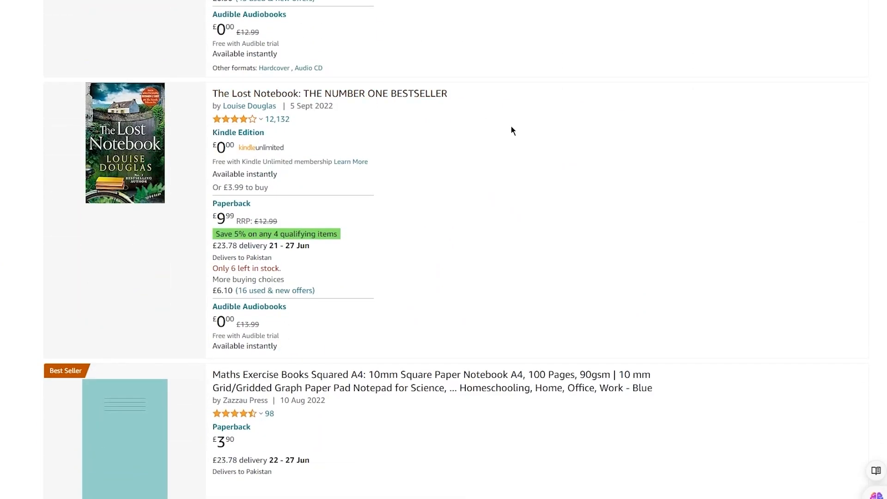
{"action": "scroll", "coordinate": [511, 127], "scroll_direction": "up", "scroll_amount": 20}
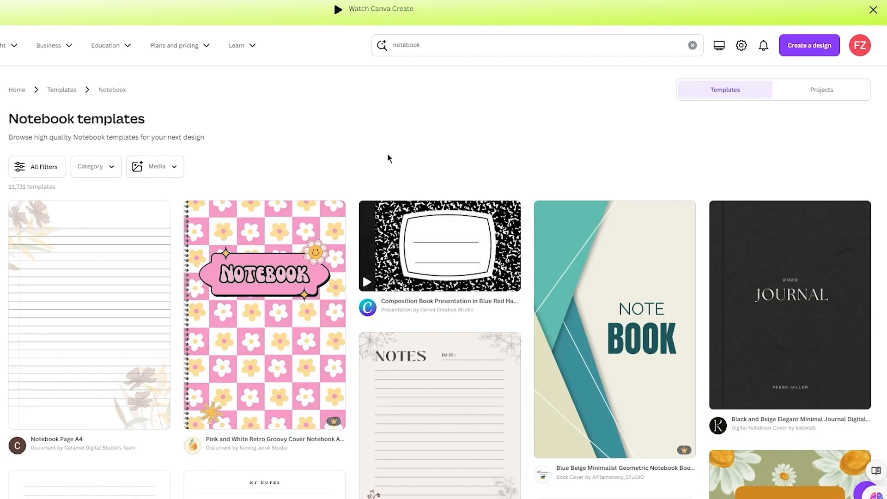
Switch to Canva's notebook templates and open the preview of the "Simple A4 Lined Paper" template
{"action": "scroll", "coordinate": [387, 158], "scroll_direction": "down", "scroll_amount": 6}
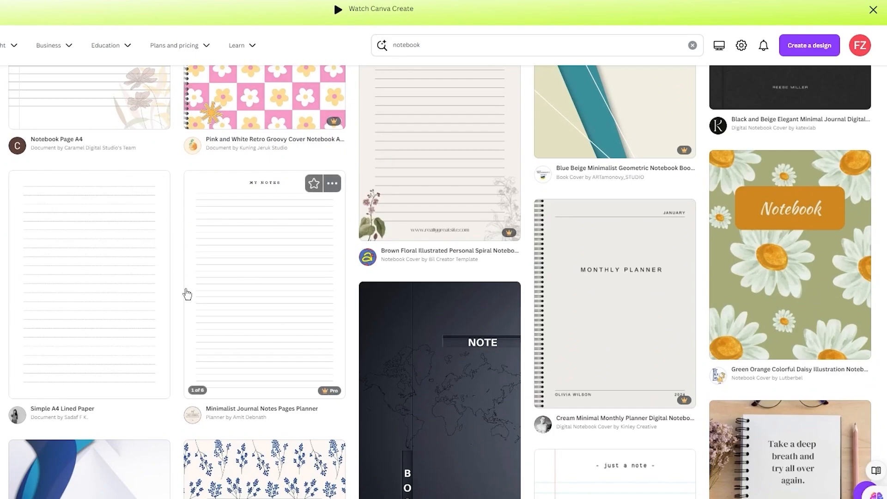
{"action": "left_click", "coordinate": [106, 304]}
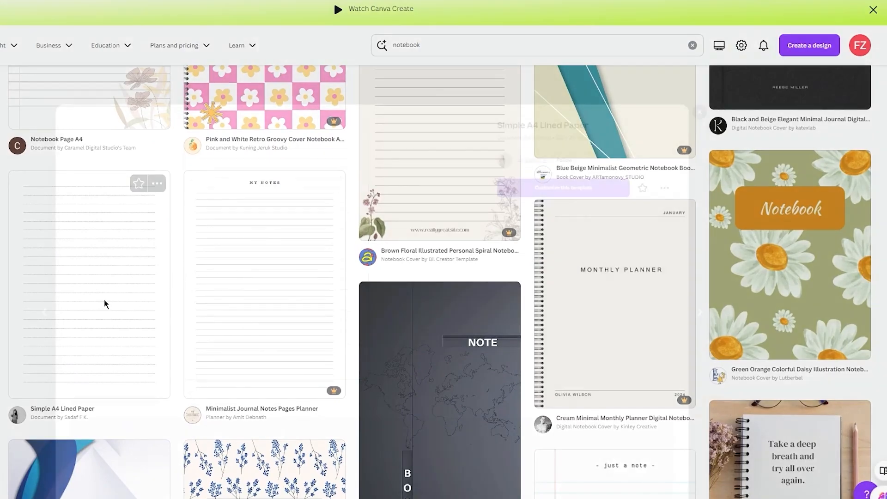
Open the "Simple A4 Lined Paper" template for editing and search the graphic elements for "binder"
{"action": "left_click", "coordinate": [600, 112]}
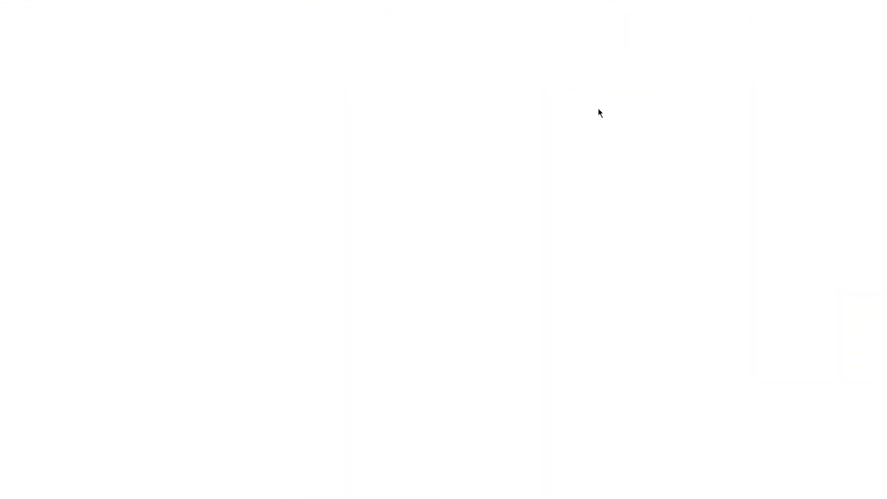
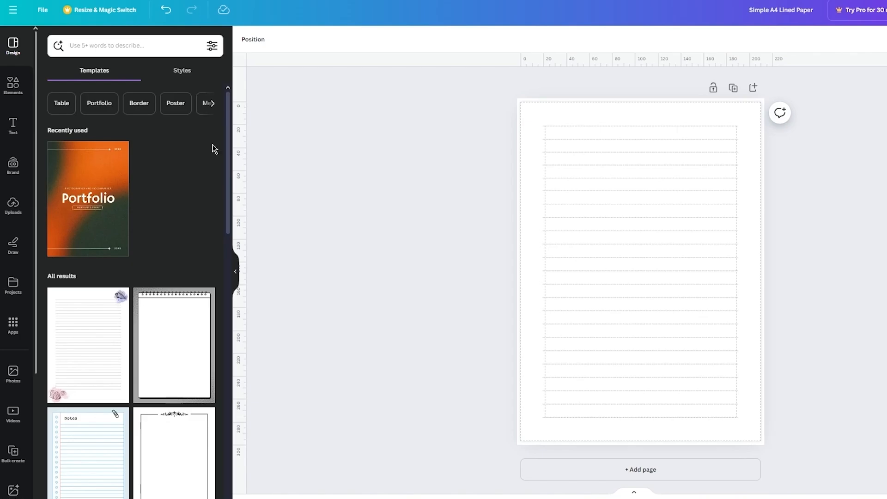
{"action": "left_click", "coordinate": [15, 83]}
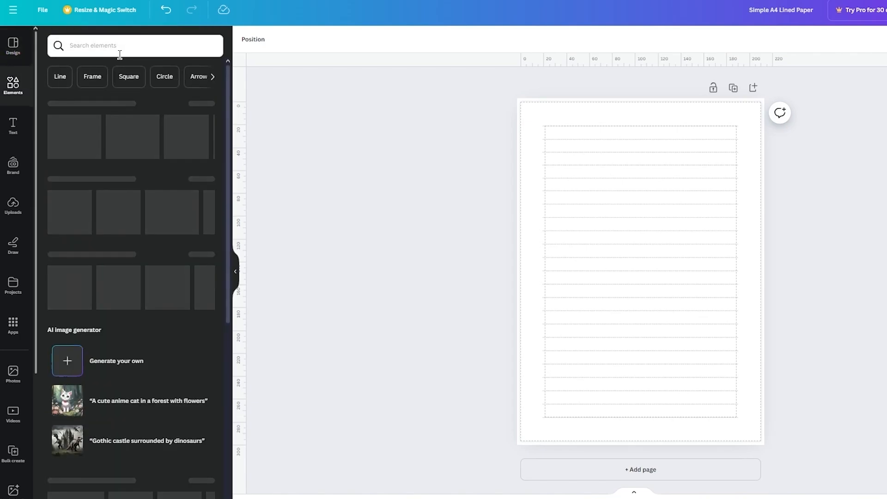
{"action": "left_click", "coordinate": [118, 46]}
{"action": "type", "text": "binde"}
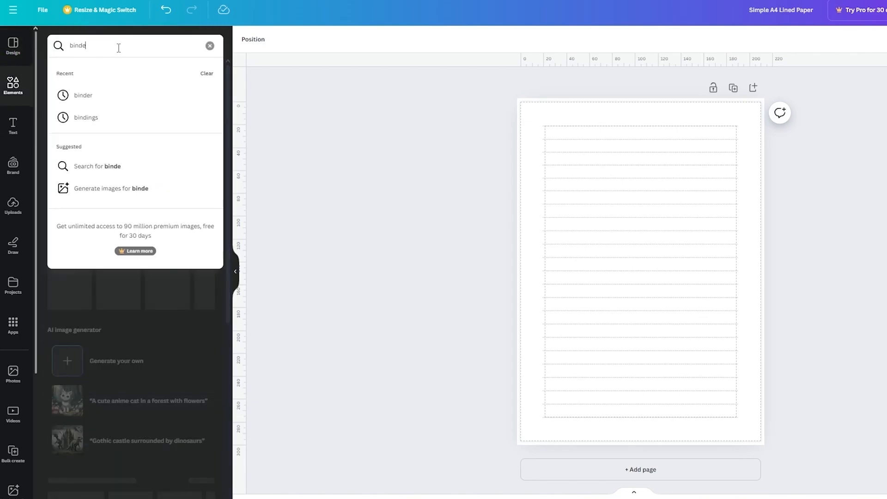
{"action": "type", "text": "r"}
{"action": "key", "text": "Return"}
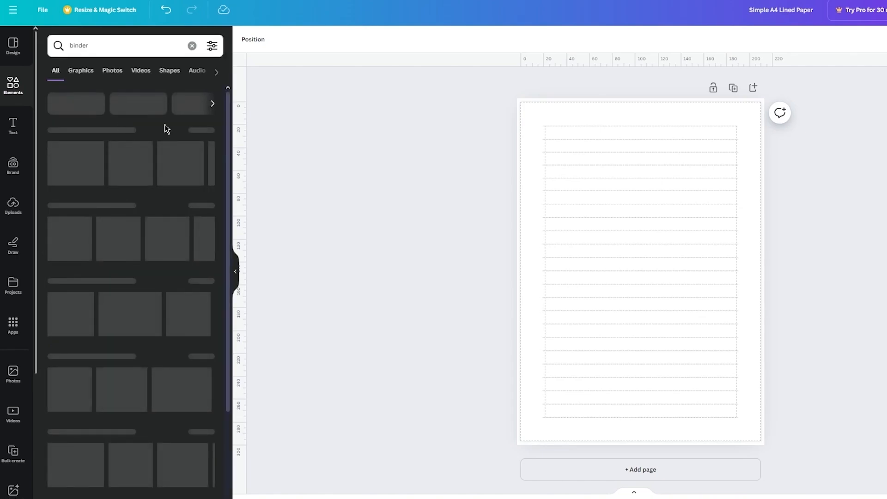
{"action": "left_click", "coordinate": [85, 73]}
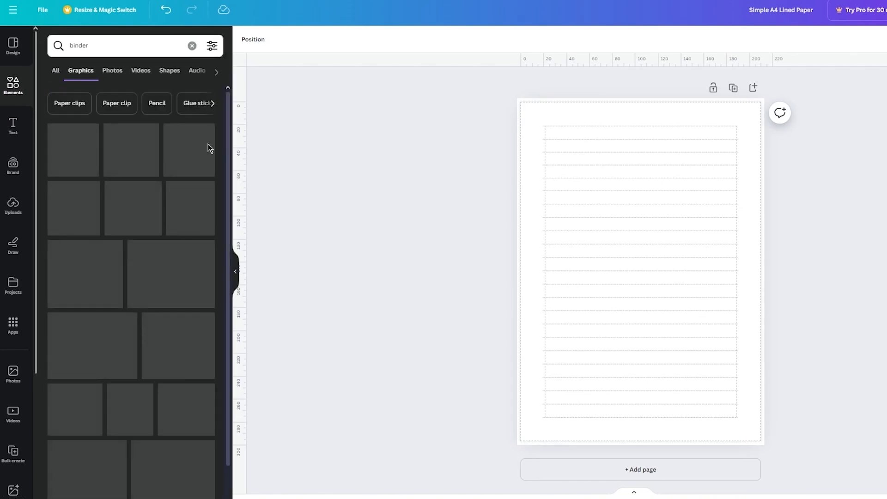
Place the vertical strip of black binder rings on the lined page and enlarge it to run along the page's left edge
{"action": "left_click_drag", "start_coordinate": [188, 207], "coordinate": [623, 278]}
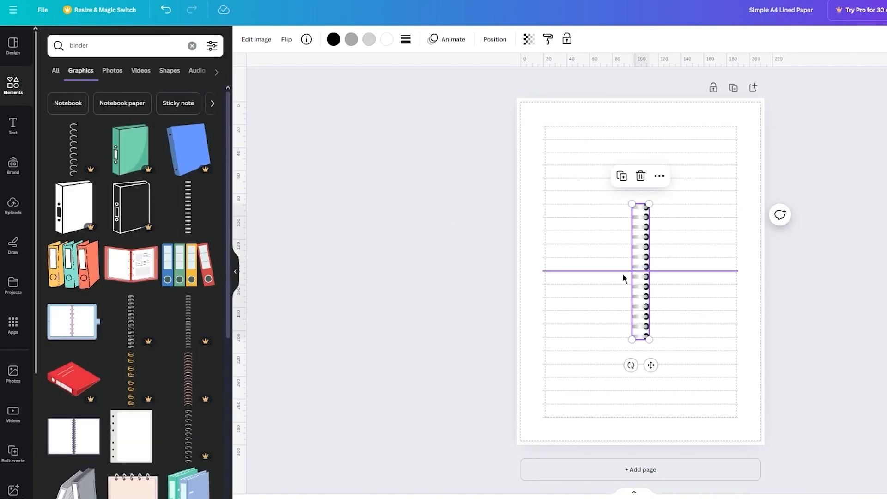
{"action": "left_click_drag", "start_coordinate": [631, 204], "coordinate": [422, 52]}
{"action": "left_click_drag", "start_coordinate": [639, 172], "coordinate": [529, 258]}
{"action": "left_click", "coordinate": [849, 282]}
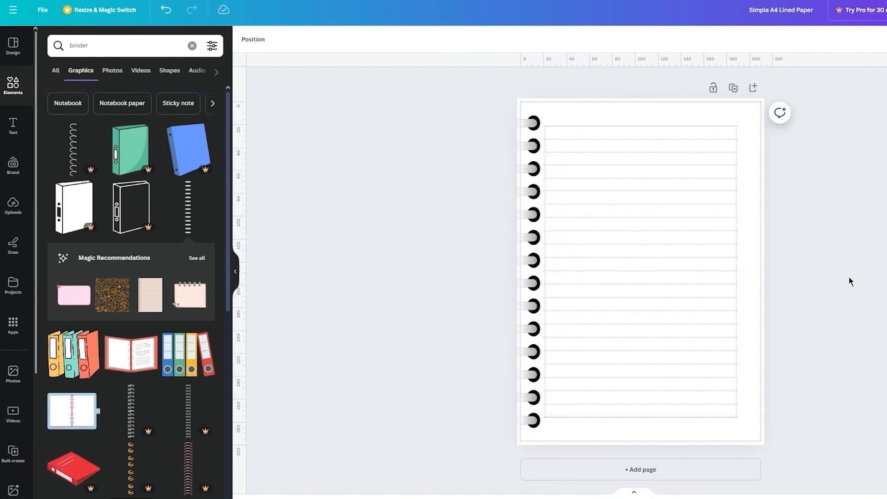
Add a subheading text box to the lined page containing the page number "1"
{"action": "left_click", "coordinate": [13, 124]}
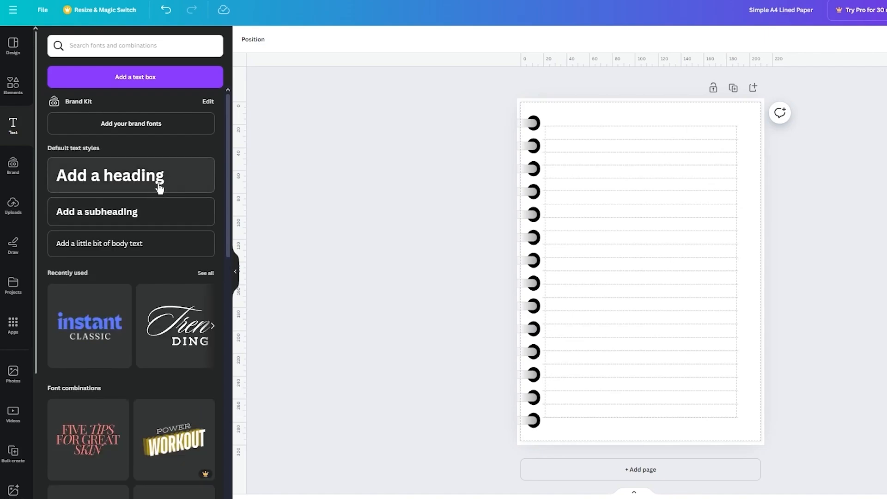
{"action": "left_click", "coordinate": [143, 213]}
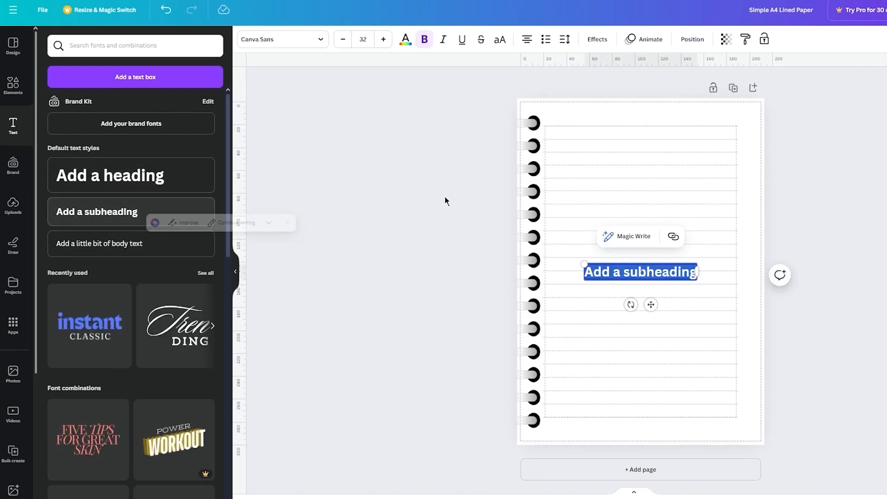
{"action": "type", "text": "1"}
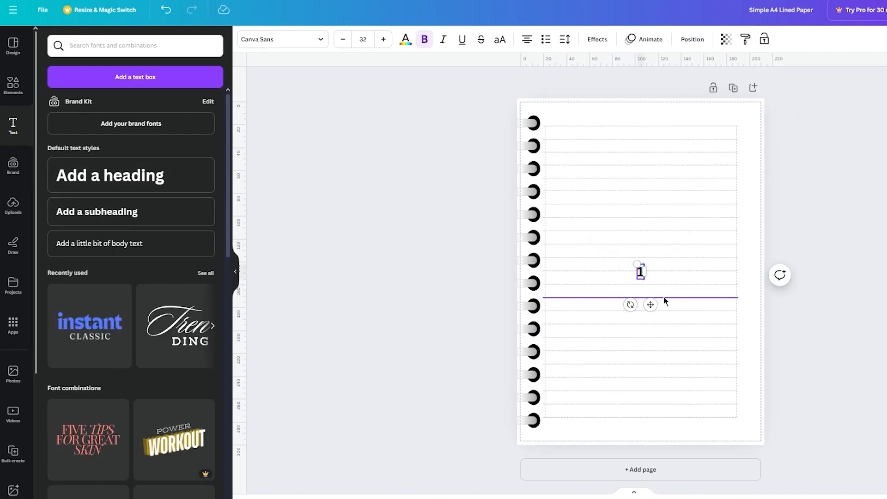
Apply the Background text effect to the page number and colour the background grey
{"action": "left_click", "coordinate": [602, 40]}
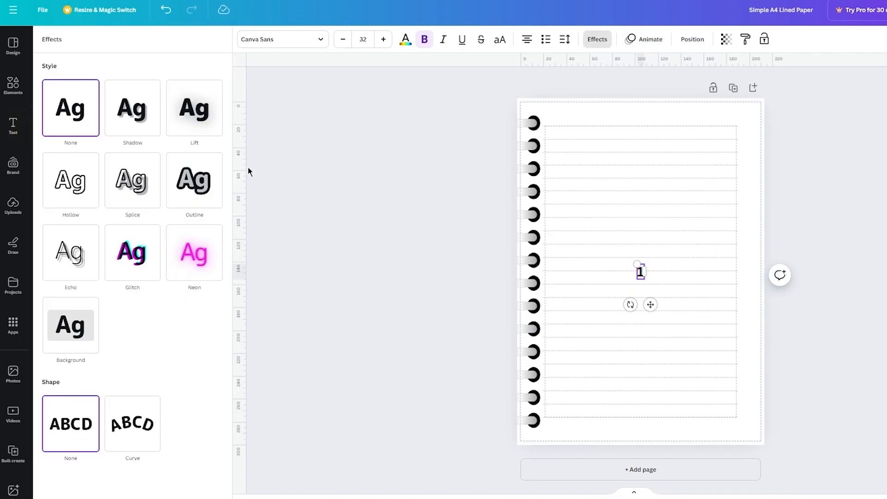
{"action": "left_click", "coordinate": [90, 319]}
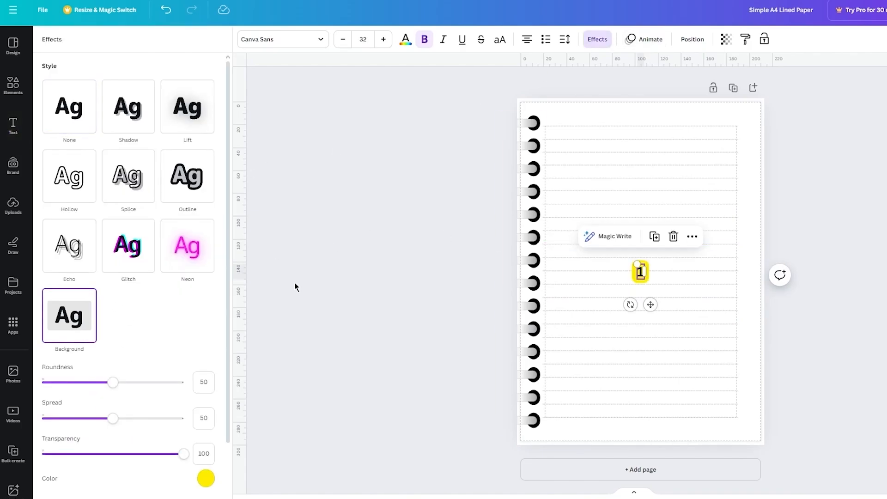
{"action": "left_click", "coordinate": [206, 478]}
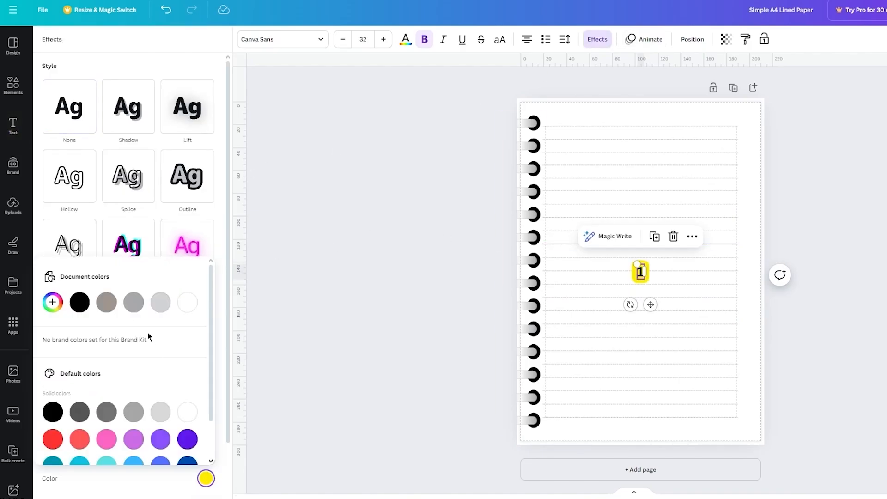
{"action": "left_click", "coordinate": [134, 305]}
{"action": "left_click", "coordinate": [411, 353]}
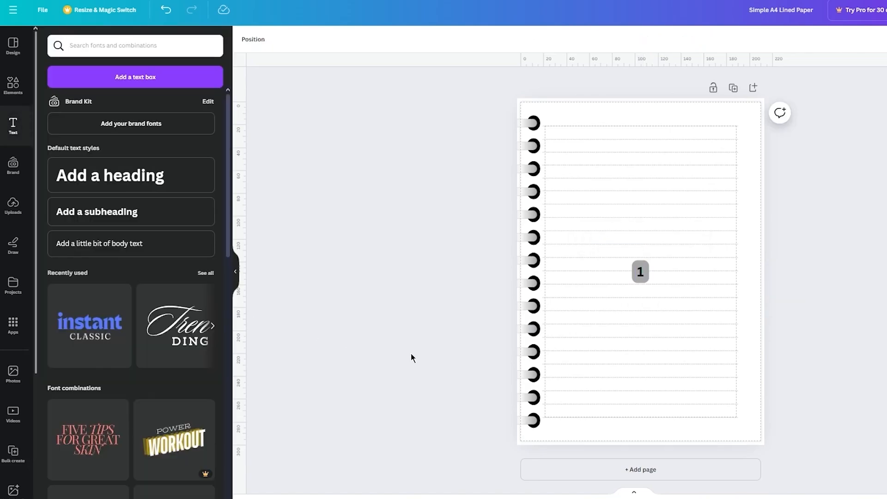
Move the page number to the page's bottom-right corner and make it semi-transparent
{"action": "left_click", "coordinate": [643, 276]}
{"action": "left_click_drag", "start_coordinate": [650, 303], "coordinate": [755, 463]}
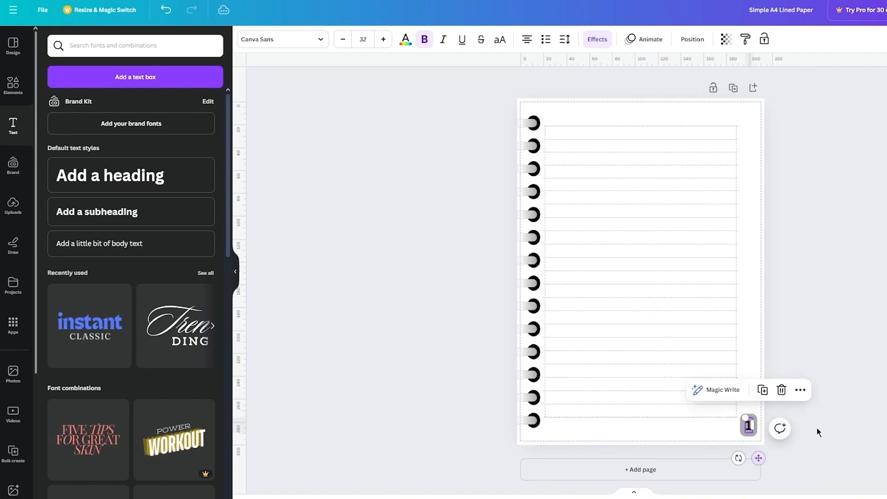
{"action": "left_click", "coordinate": [749, 424]}
{"action": "left_click", "coordinate": [726, 38]}
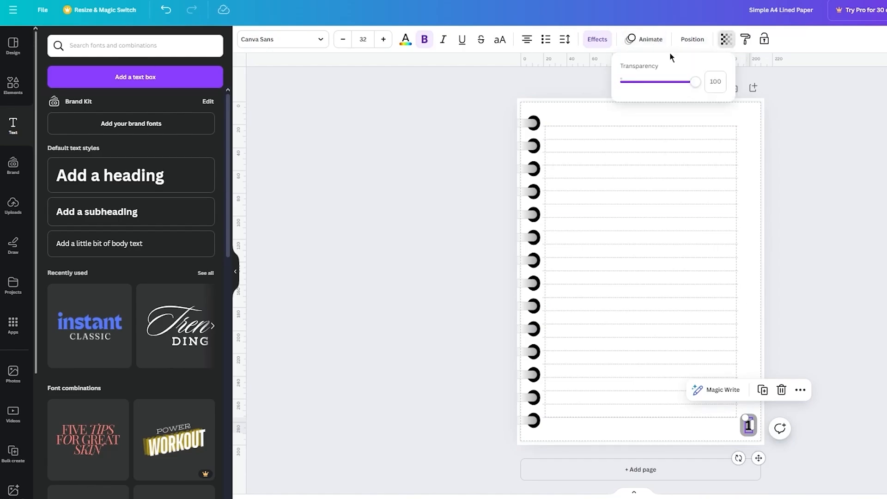
{"action": "left_click_drag", "start_coordinate": [695, 82], "coordinate": [652, 83]}
{"action": "key", "text": "Escape"}
{"action": "key", "text": "Escape"}
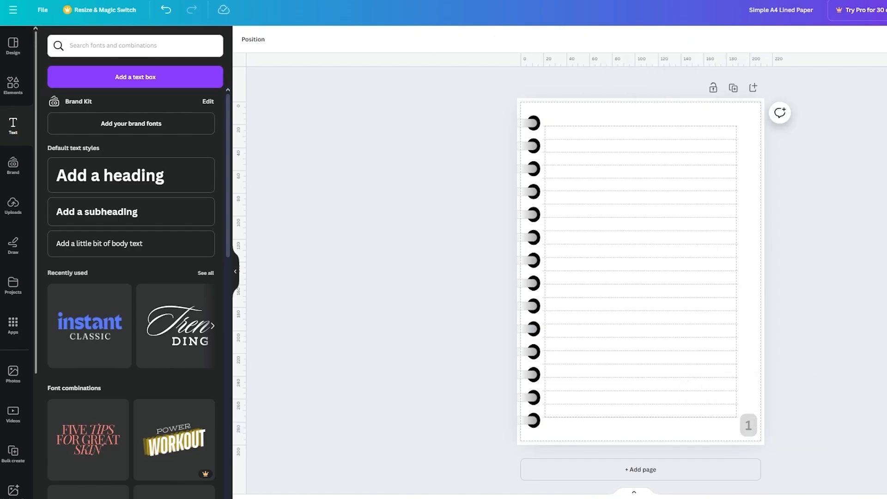
Duplicate the numbered lined page five times
{"action": "left_click", "coordinate": [732, 87]}
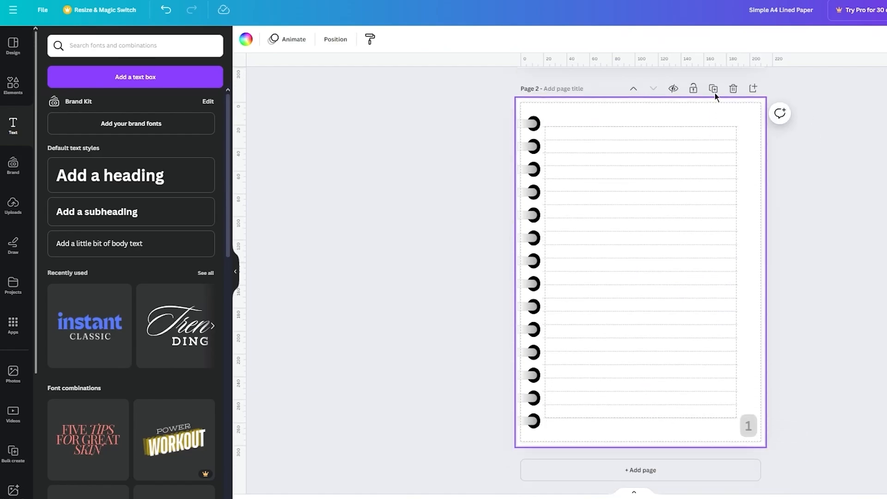
{"action": "left_click", "coordinate": [714, 90]}
{"action": "left_click", "coordinate": [714, 89]}
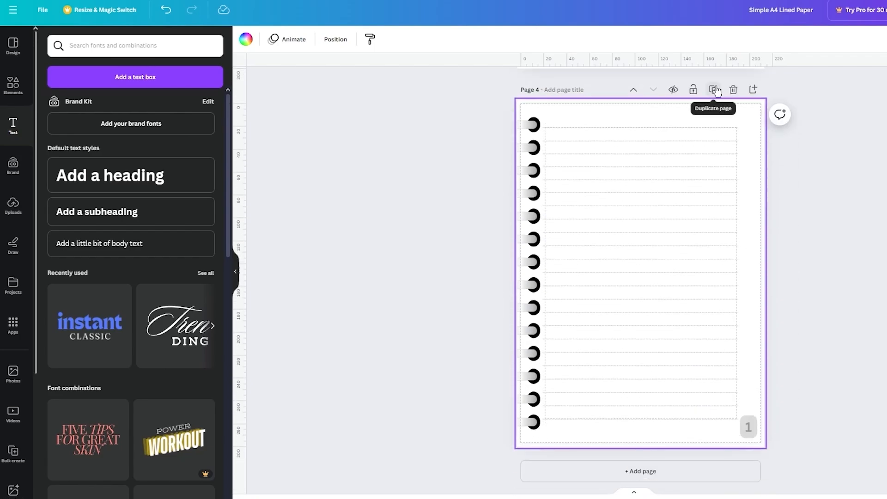
{"action": "left_click", "coordinate": [715, 90]}
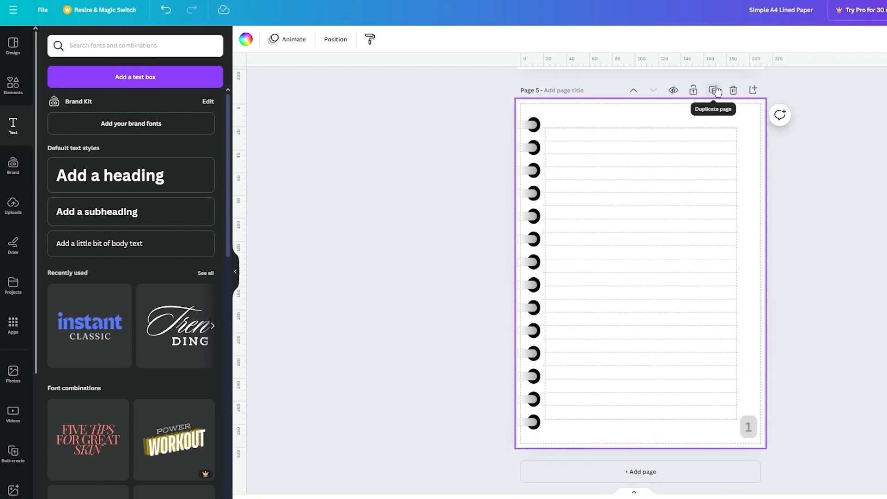
{"action": "left_click", "coordinate": [715, 90]}
Delete the lines, binder rings and page number from page 1, leaving a blank page
{"action": "scroll", "coordinate": [810, 154], "scroll_direction": "up", "scroll_amount": 20}
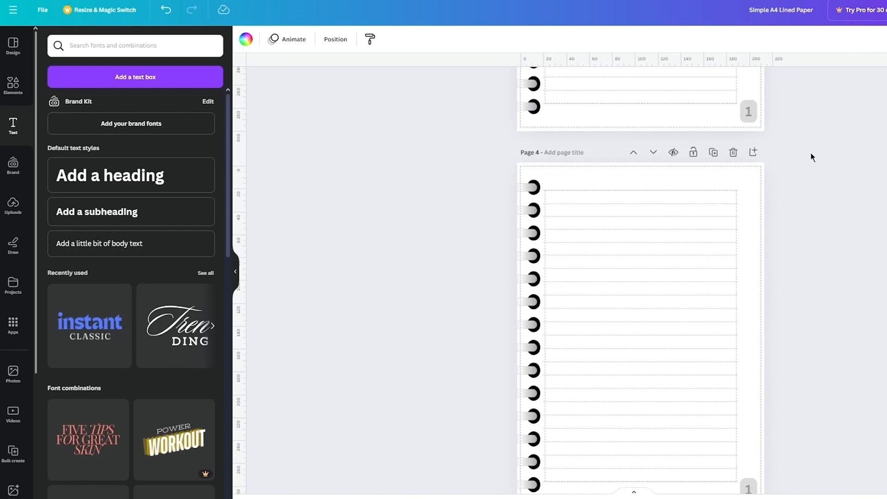
{"action": "left_click_drag", "start_coordinate": [813, 76], "coordinate": [396, 445]}
{"action": "key", "text": "Delete"}
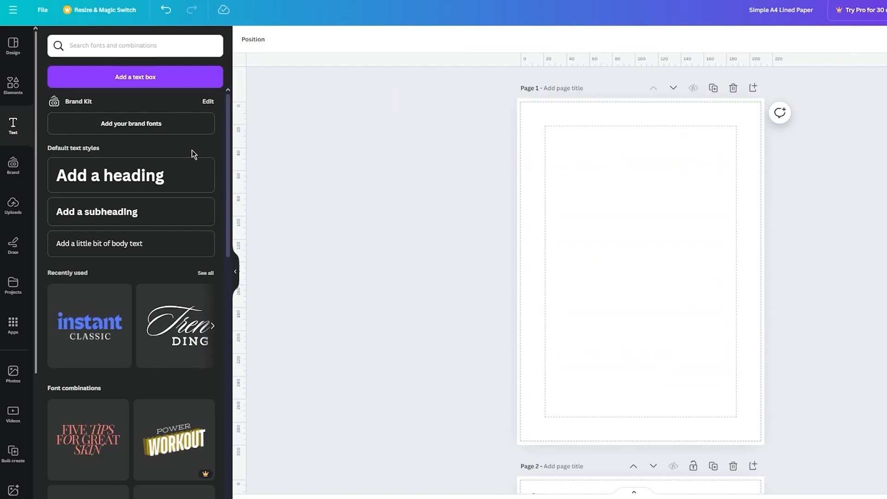
Add the "warren & smith" font combination to the blank page 1 and position it near the top of the page
{"action": "scroll", "coordinate": [157, 411], "scroll_direction": "down", "scroll_amount": 5}
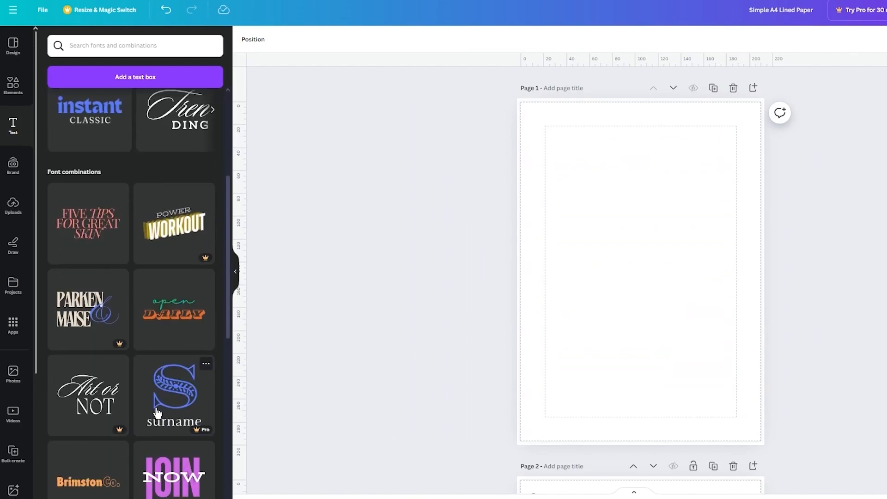
{"action": "scroll", "coordinate": [138, 351], "scroll_direction": "down", "scroll_amount": 8}
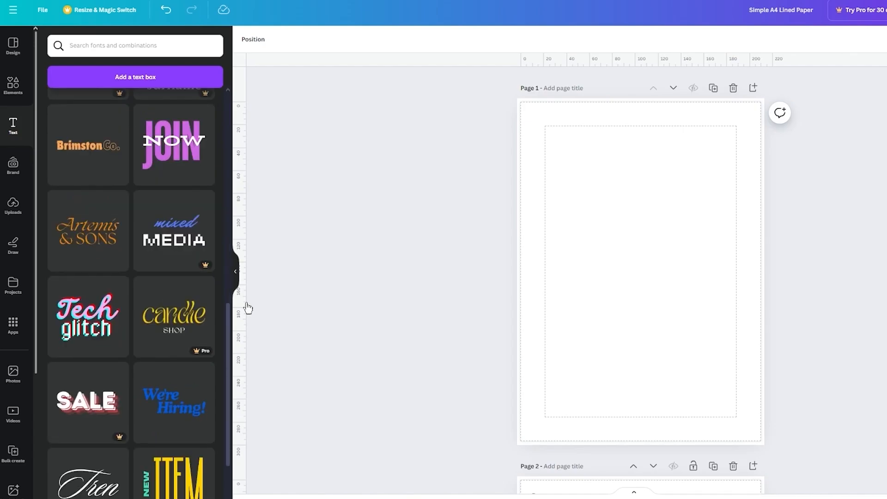
{"action": "scroll", "coordinate": [167, 334], "scroll_direction": "down", "scroll_amount": 6}
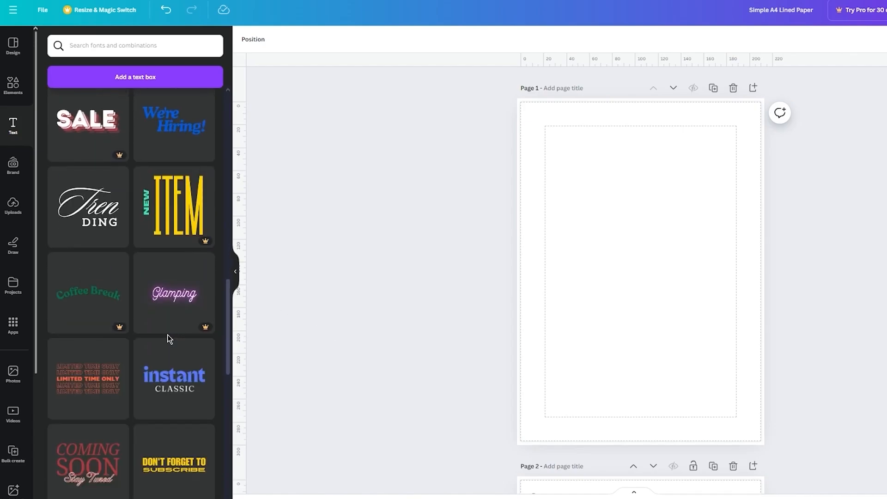
{"action": "scroll", "coordinate": [167, 334], "scroll_direction": "down", "scroll_amount": 8}
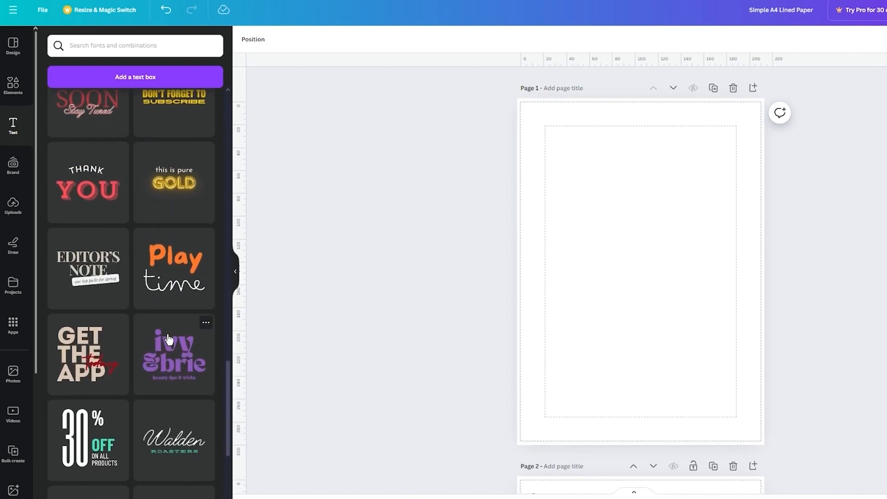
{"action": "scroll", "coordinate": [169, 339], "scroll_direction": "down", "scroll_amount": 5}
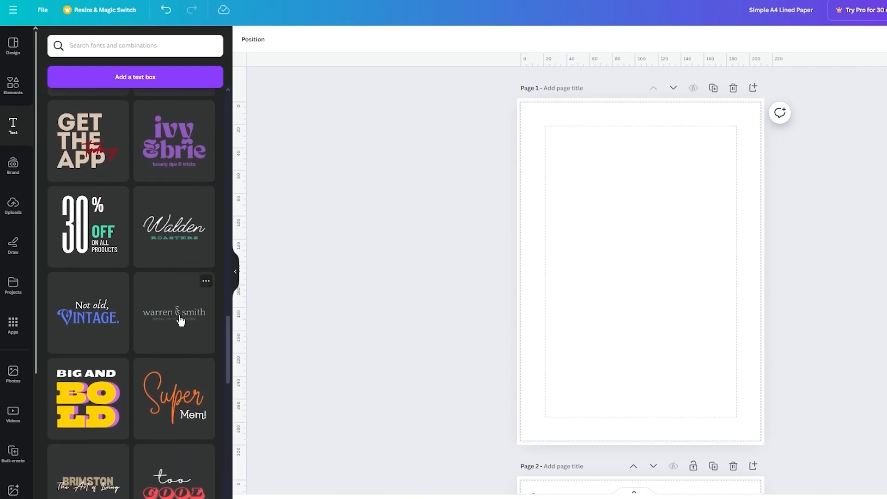
{"action": "left_click", "coordinate": [176, 320]}
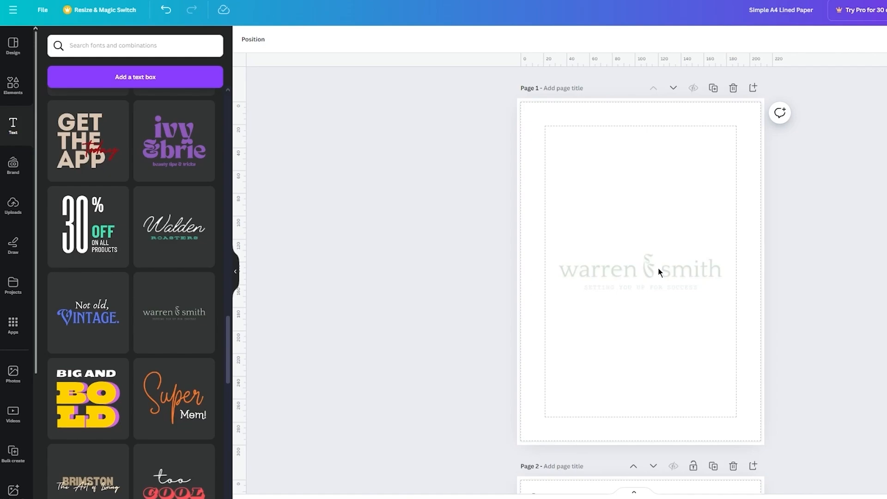
{"action": "left_click_drag", "start_coordinate": [681, 270], "coordinate": [679, 147]}
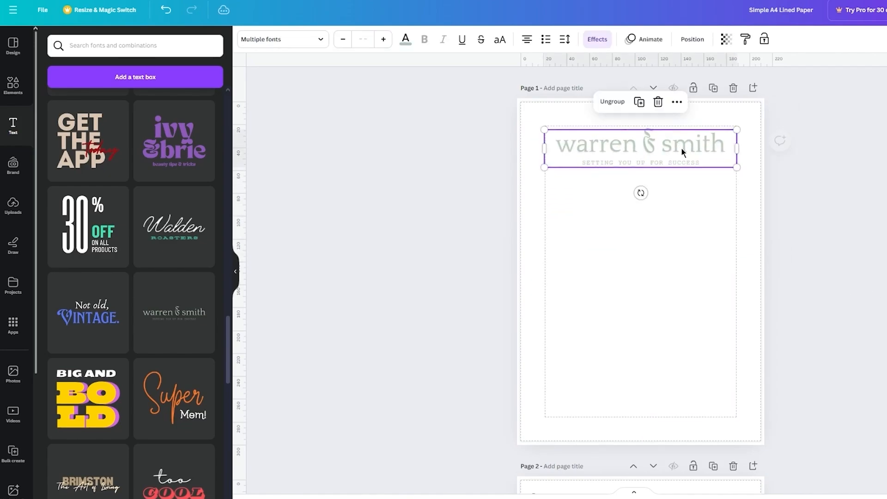
Replace the "warren smith" title text with "notebook" and remove the decorative ampersand from the group
{"action": "left_click", "coordinate": [706, 149]}
{"action": "left_click_drag", "start_coordinate": [727, 145], "coordinate": [537, 160]}
{"action": "type", "text": "note"}
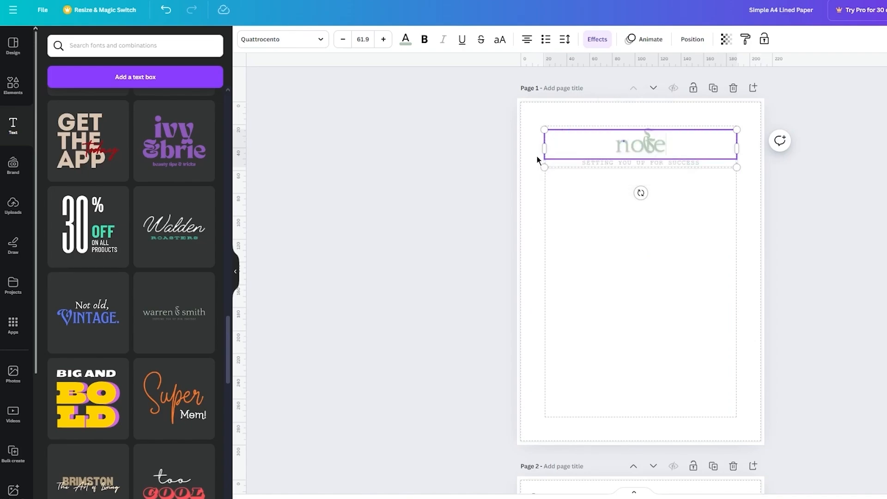
{"action": "type", "text": "book"}
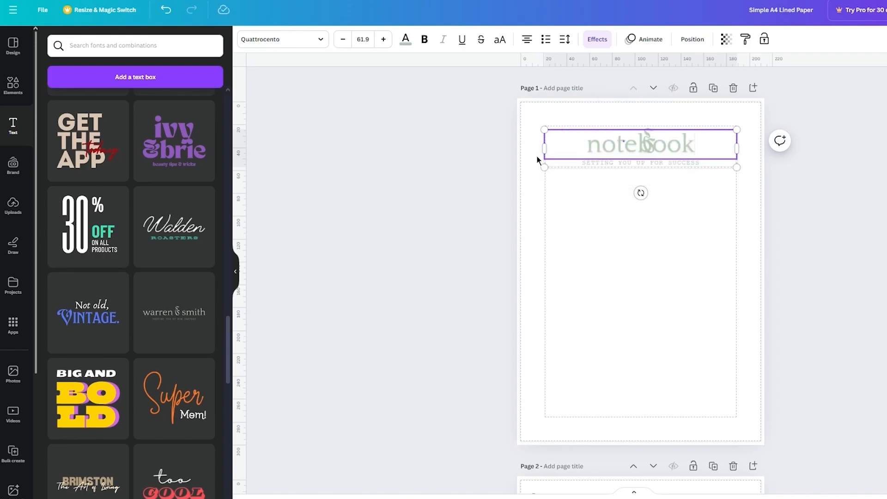
{"action": "left_click", "coordinate": [652, 115]}
{"action": "left_click", "coordinate": [647, 133]}
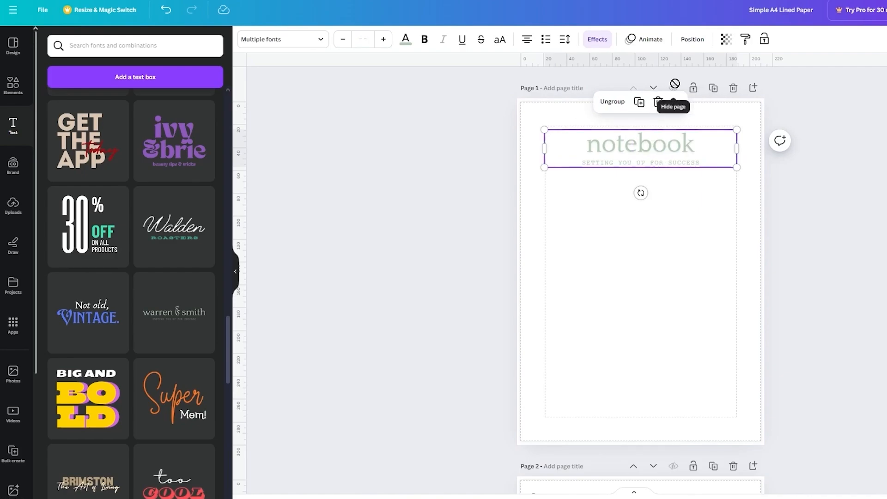
Extend the page 1 title to read "notebook for writers" and move the text group down to the upper margin guide
{"action": "left_click", "coordinate": [697, 143]}
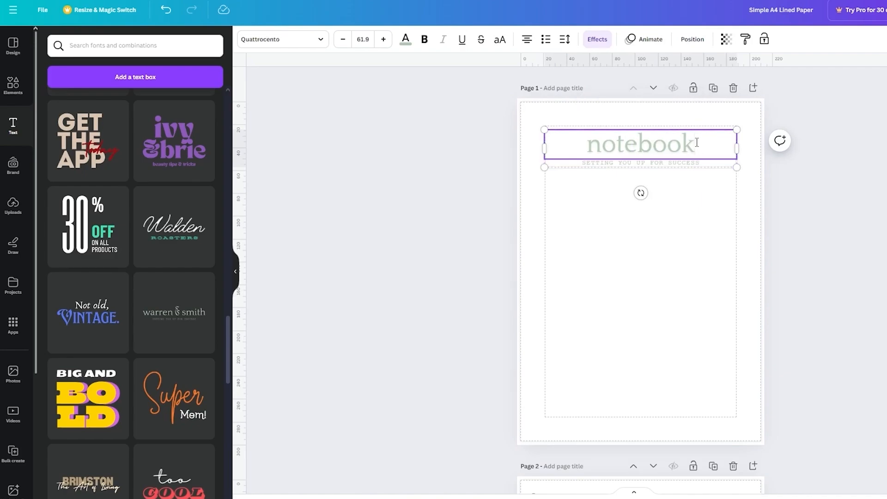
{"action": "type", "text": "f"}
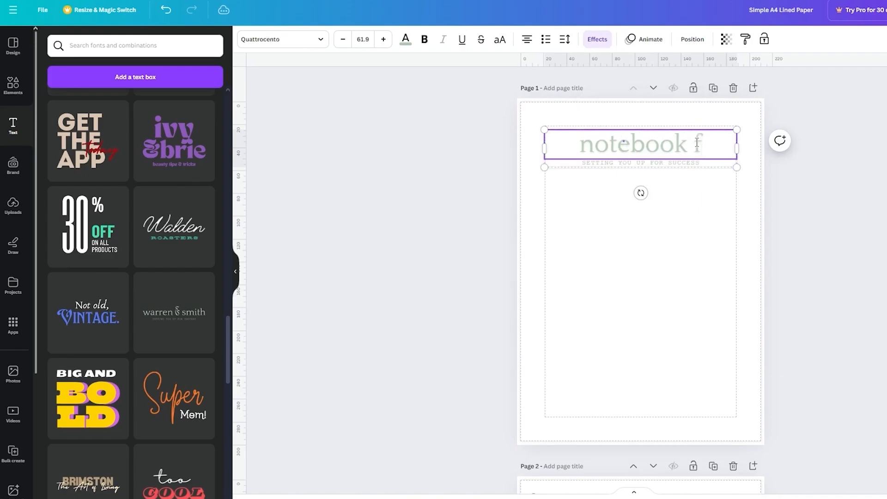
{"action": "type", "text": "or writers"}
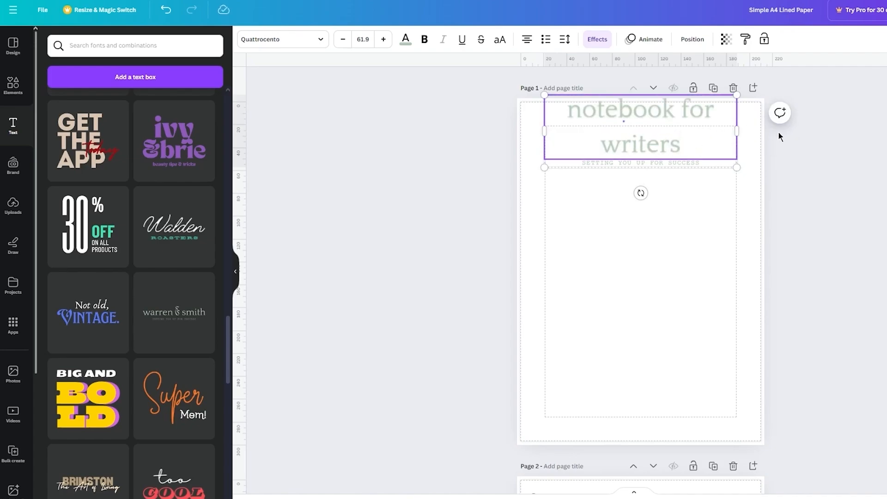
{"action": "left_click_drag", "start_coordinate": [713, 120], "coordinate": [708, 146]}
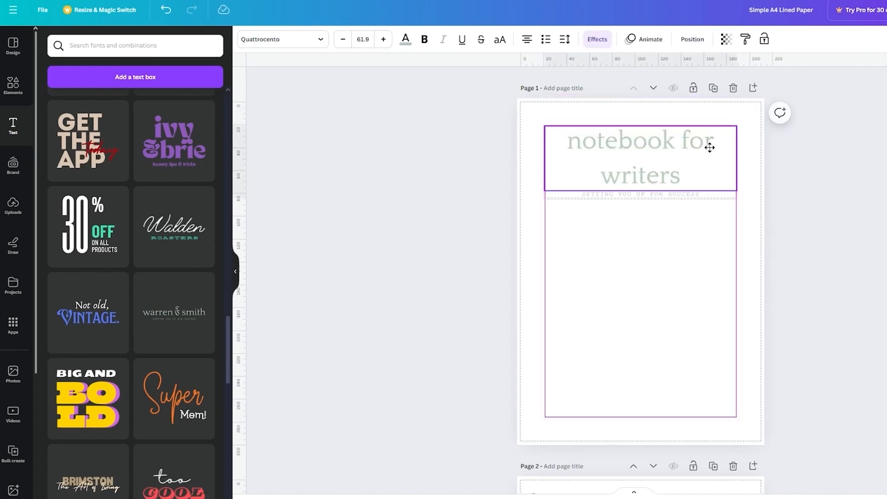
{"action": "left_click", "coordinate": [852, 174]}
Duplicate the "SETTING YOU UP FOR SUCCESS" subtitle on page 1 and place the copy just below the original
{"action": "left_click", "coordinate": [695, 194]}
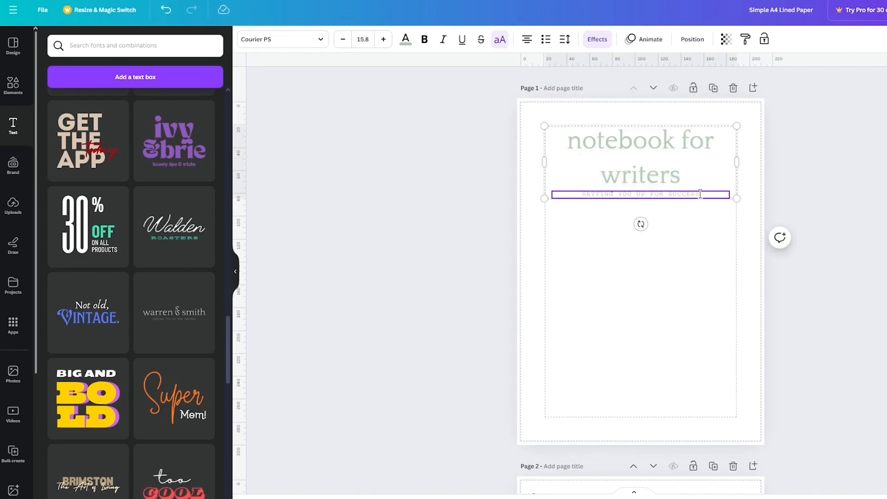
{"action": "left_click_drag", "start_coordinate": [702, 193], "coordinate": [577, 194]}
{"action": "left_click", "coordinate": [825, 191]}
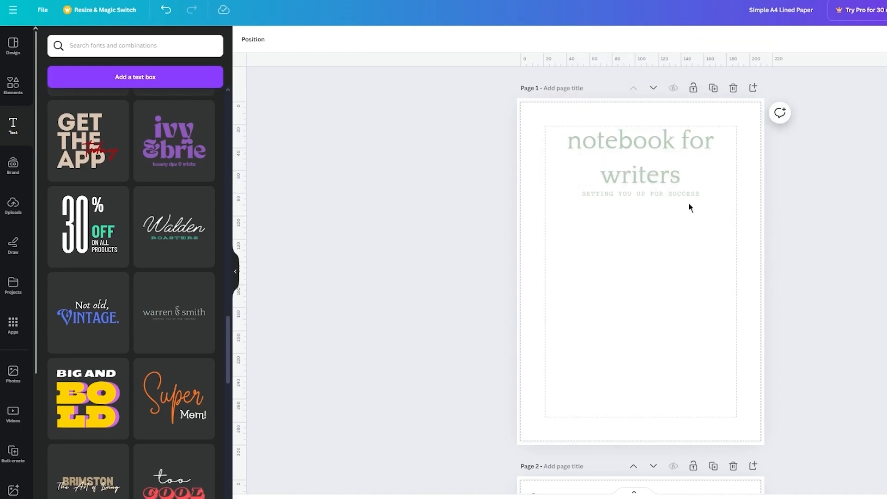
{"action": "left_click", "coordinate": [673, 195]}
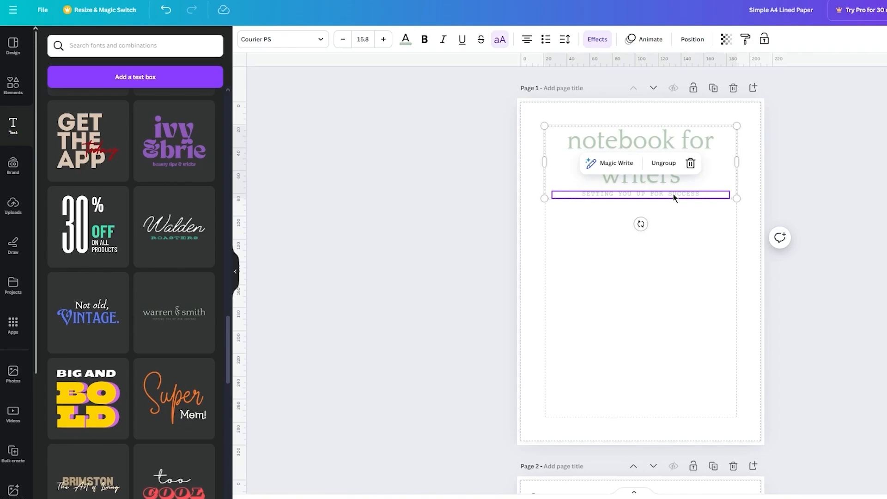
{"action": "key", "text": "ctrl+d"}
{"action": "left_click_drag", "start_coordinate": [677, 190], "coordinate": [676, 254]}
{"action": "left_click", "coordinate": [678, 249]}
{"action": "key", "text": "Delete"}
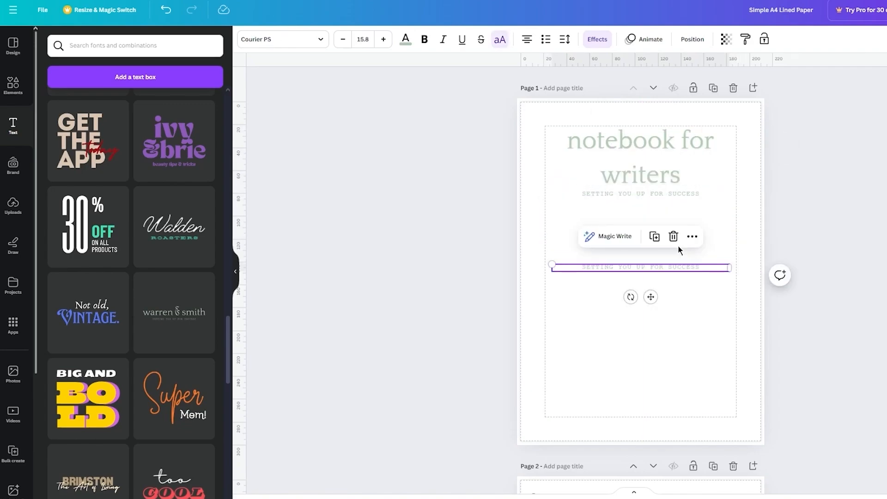
{"action": "left_click_drag", "start_coordinate": [652, 296], "coordinate": [653, 237]}
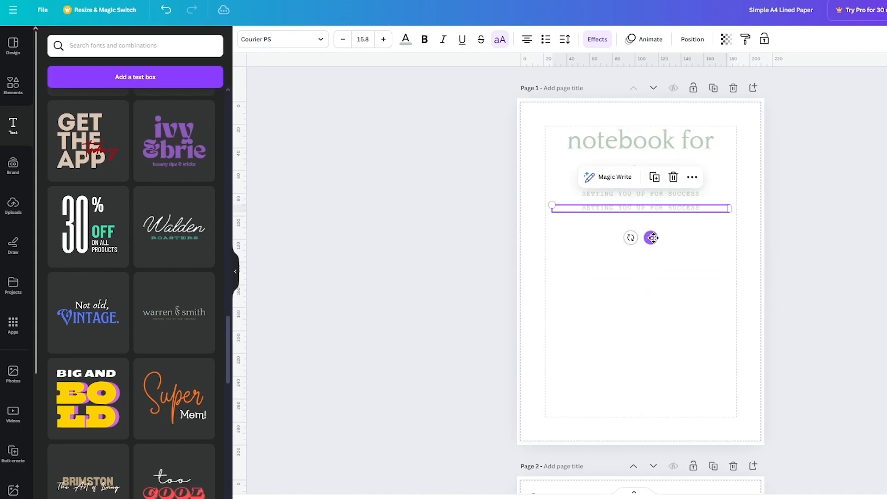
Replace the duplicated subtitle's text with "5 PAGE NOTEBOOK"
{"action": "double_click", "coordinate": [680, 207]}
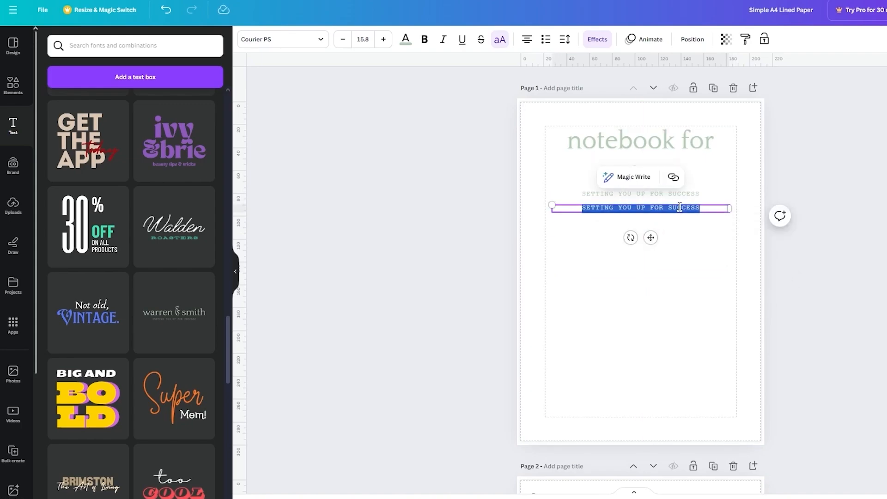
{"action": "key", "text": "BackSpace"}
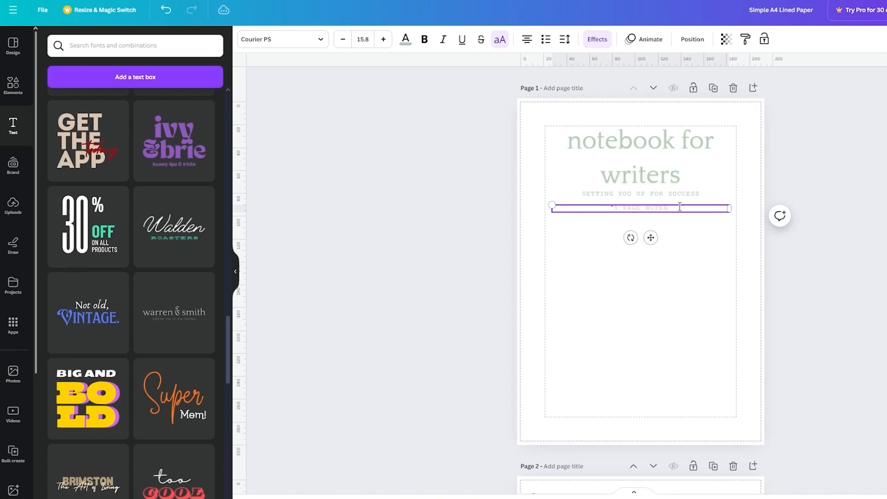
{"action": "type", "text": "5 PAGE NOTEBOOK"}
{"action": "left_click", "coordinate": [860, 188]}
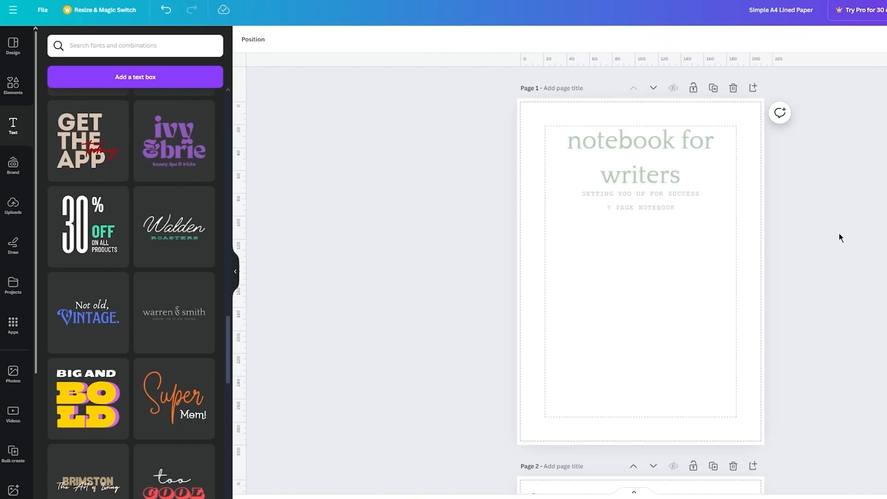
Change the colour of the title and both subtitle lines to black
{"action": "left_click_drag", "start_coordinate": [659, 252], "coordinate": [631, 130]}
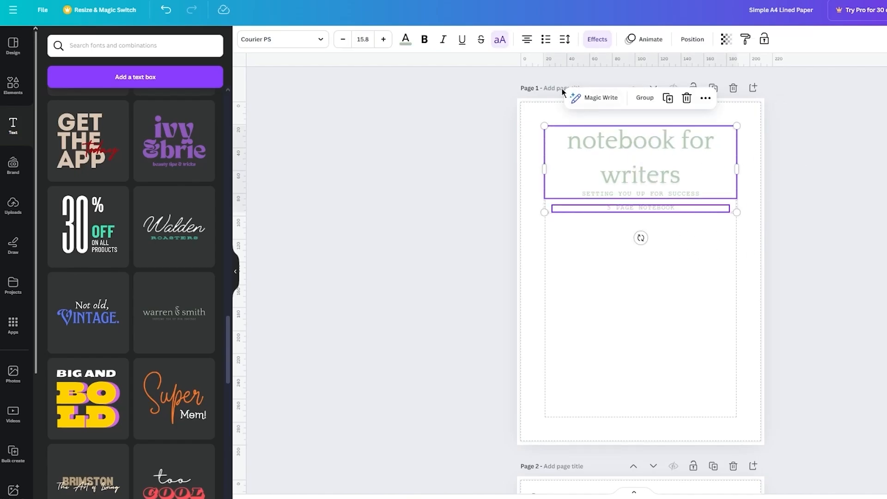
{"action": "left_click", "coordinate": [405, 39]}
{"action": "left_click", "coordinate": [84, 107]}
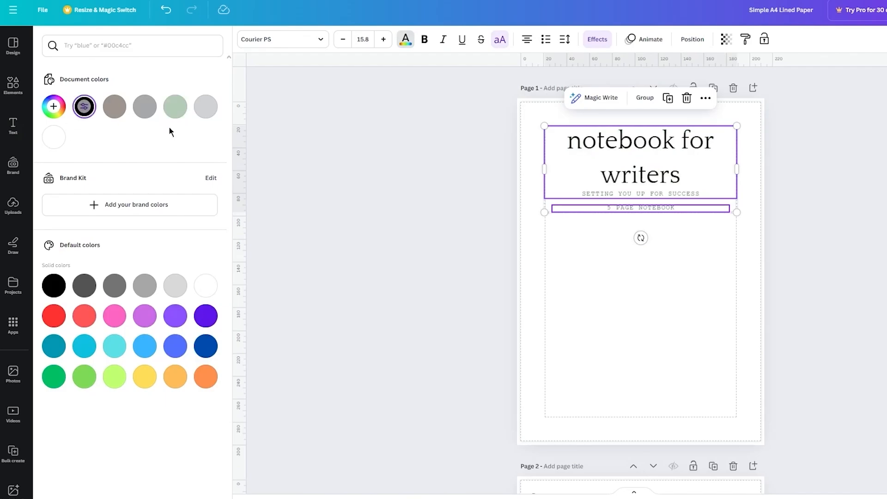
{"action": "left_click", "coordinate": [404, 208]}
{"action": "left_click", "coordinate": [405, 205]}
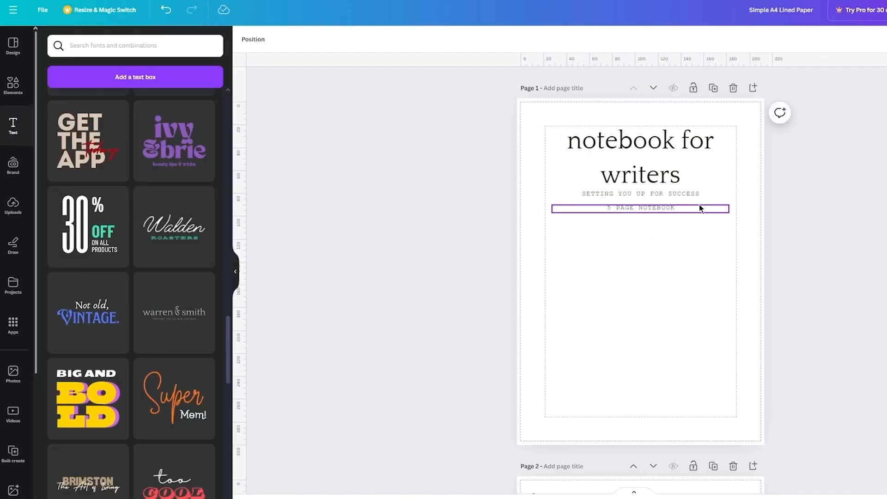
Tighten the title's line spacing so that "notebook for" and "writers" sit close together
{"action": "left_click", "coordinate": [677, 155]}
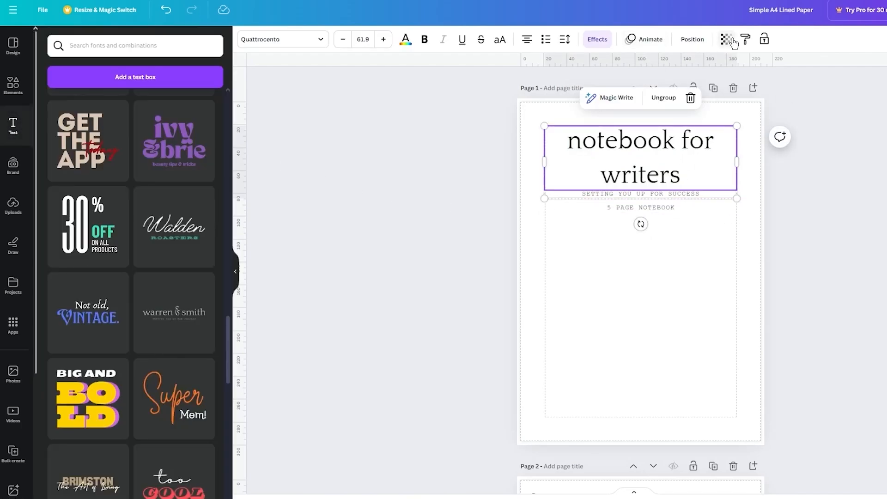
{"action": "left_click", "coordinate": [561, 45]}
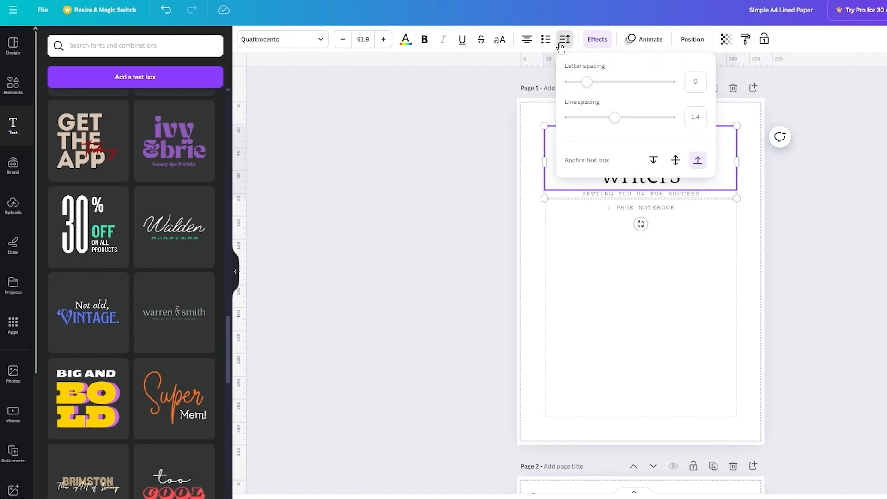
{"action": "left_click_drag", "start_coordinate": [612, 119], "coordinate": [602, 119]}
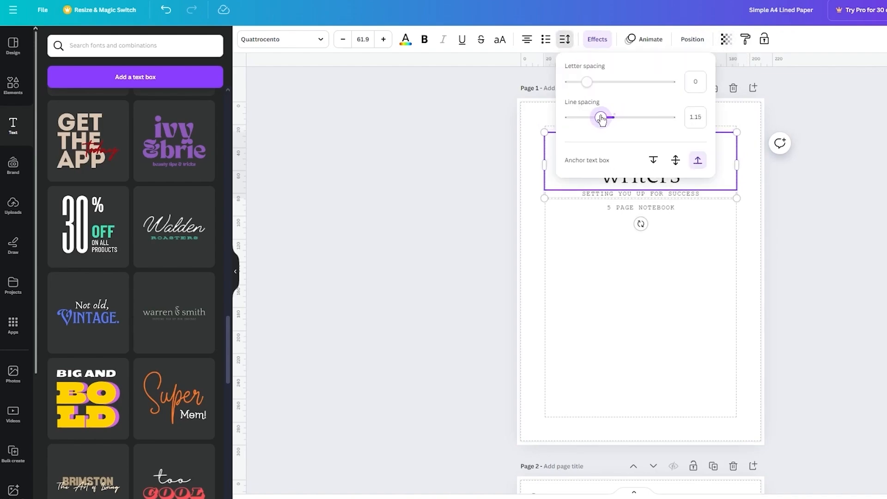
{"action": "key", "text": "Escape"}
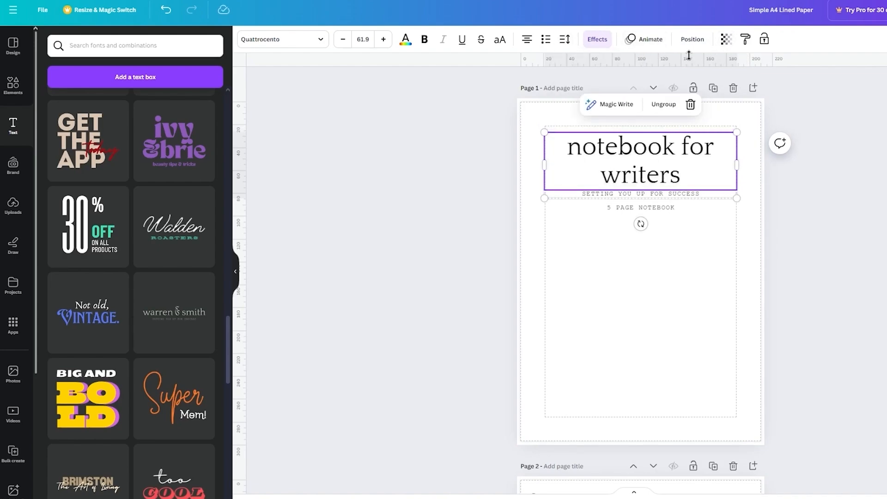
{"action": "left_click", "coordinate": [564, 40]}
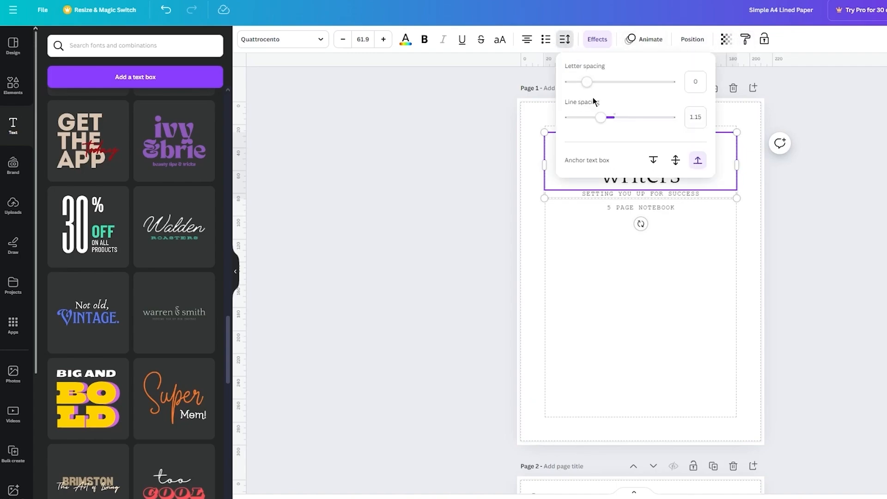
{"action": "left_click_drag", "start_coordinate": [596, 119], "coordinate": [576, 119]}
{"action": "key", "text": "Escape"}
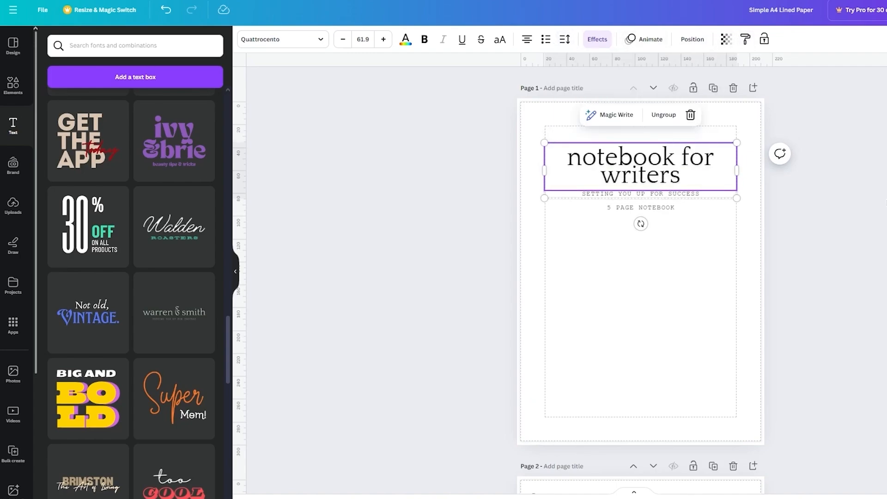
{"action": "left_click", "coordinate": [848, 199]}
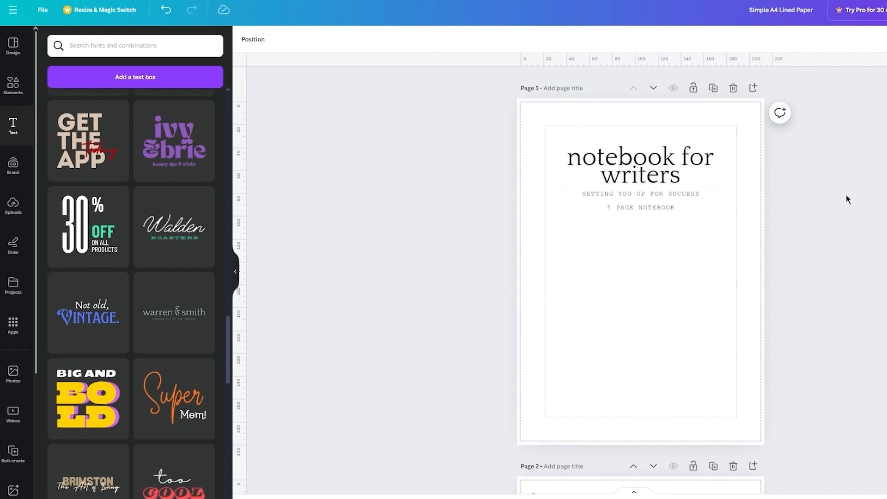
Move the title group slightly up and adjust the "5 PAGE NOTEBOOK" line to leave a gap beneath the subtitle
{"action": "left_click_drag", "start_coordinate": [666, 152], "coordinate": [663, 145]}
{"action": "left_click", "coordinate": [661, 207]}
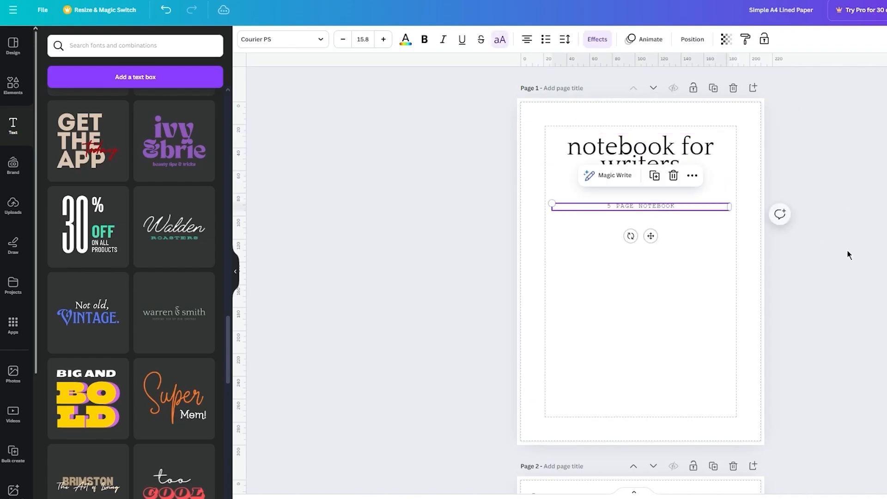
{"action": "left_click", "coordinate": [874, 266]}
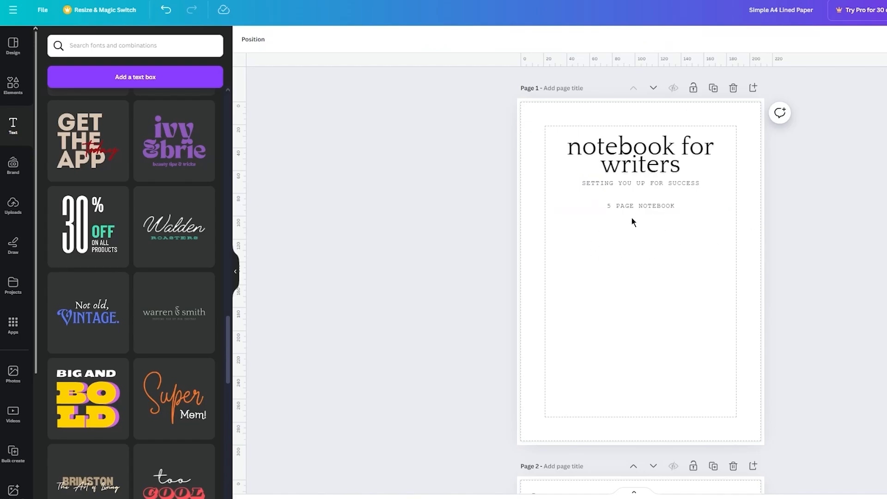
Add the recently used dot grid graphic to page 1, enlarge it to nearly the margin width and centre it below the text
{"action": "left_click", "coordinate": [22, 88]}
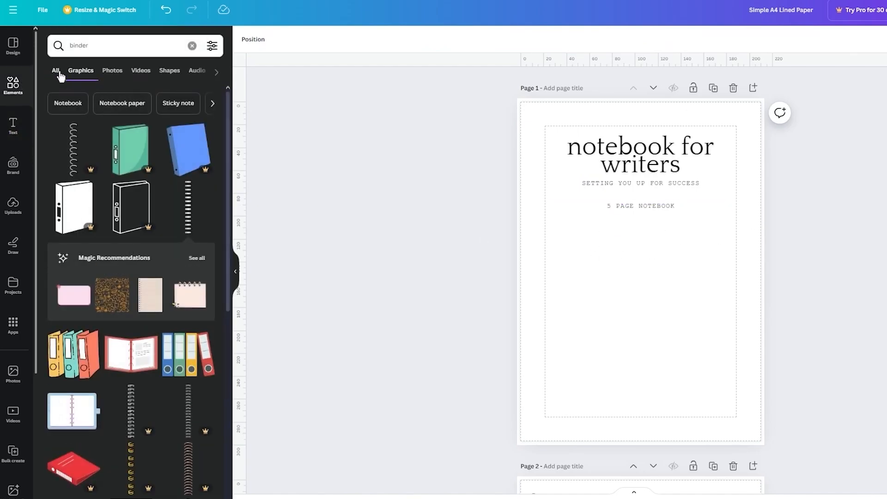
{"action": "left_click", "coordinate": [56, 72]}
{"action": "left_click", "coordinate": [192, 45]}
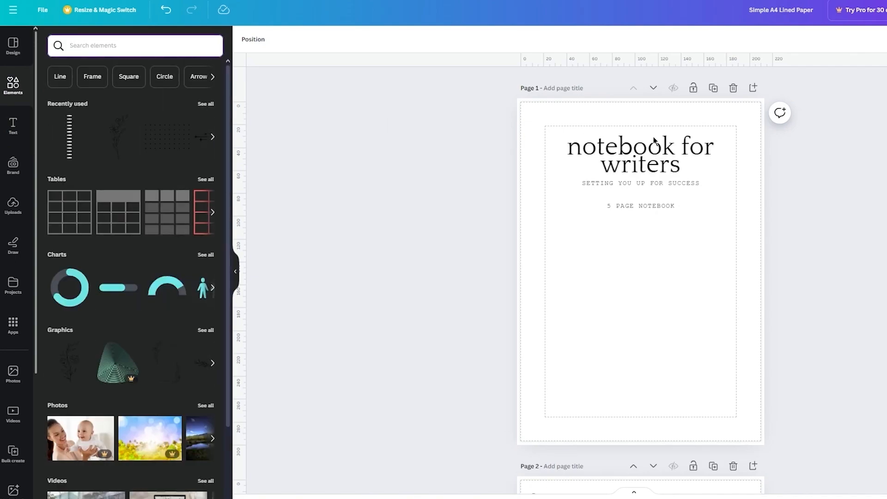
{"action": "left_click", "coordinate": [166, 143]}
{"action": "left_click_drag", "start_coordinate": [689, 245], "coordinate": [766, 203]}
{"action": "left_click_drag", "start_coordinate": [672, 268], "coordinate": [633, 306]}
{"action": "left_click", "coordinate": [841, 297]}
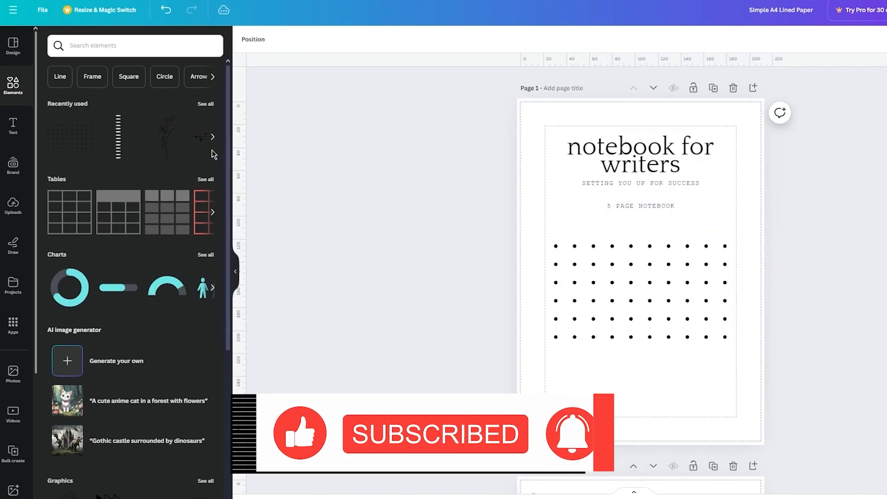
Add the recently used peach contour-line graphic, enlarge and centre it over the dot grid, and move both graphics slightly down
{"action": "left_click", "coordinate": [212, 137]}
{"action": "left_click", "coordinate": [120, 136]}
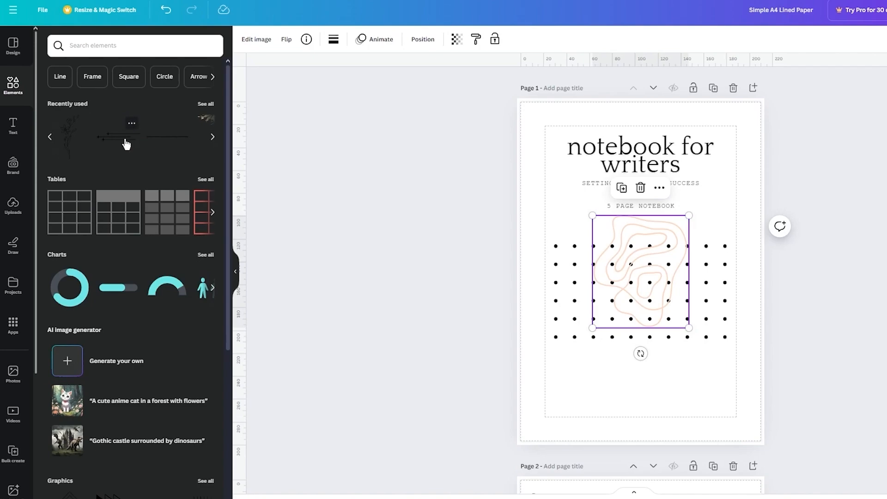
{"action": "left_click_drag", "start_coordinate": [690, 216], "coordinate": [685, 260]}
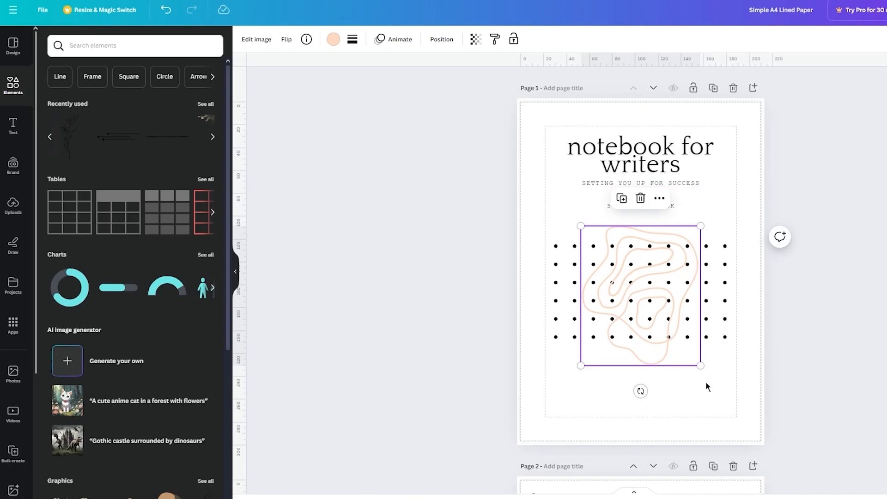
{"action": "left_click_drag", "start_coordinate": [706, 387], "coordinate": [636, 281]}
{"action": "left_click", "coordinate": [811, 257]}
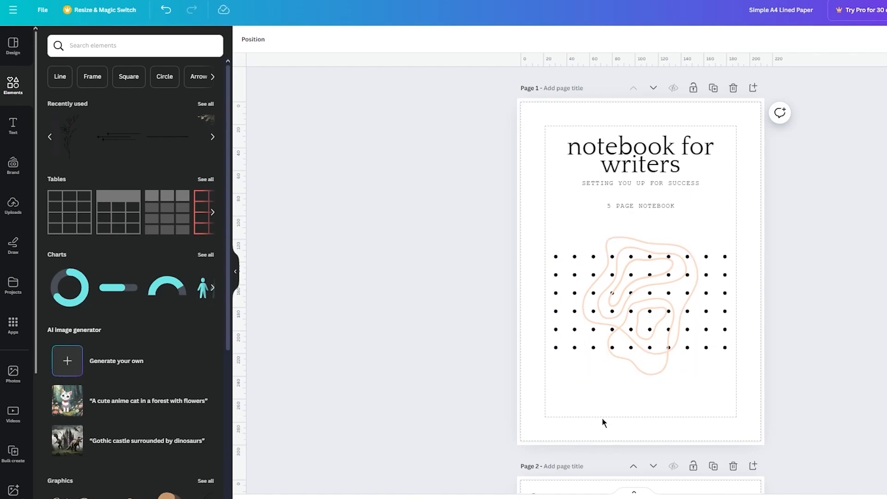
Review the finished notebook from the title page through the lined pages to page 6
{"action": "scroll", "coordinate": [614, 364], "scroll_direction": "down", "scroll_amount": 20}
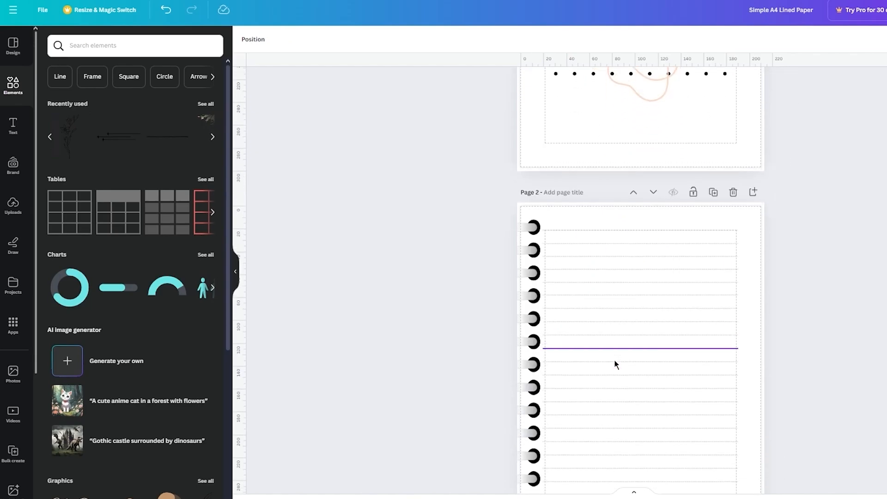
{"action": "scroll", "coordinate": [615, 364], "scroll_direction": "up", "scroll_amount": 20}
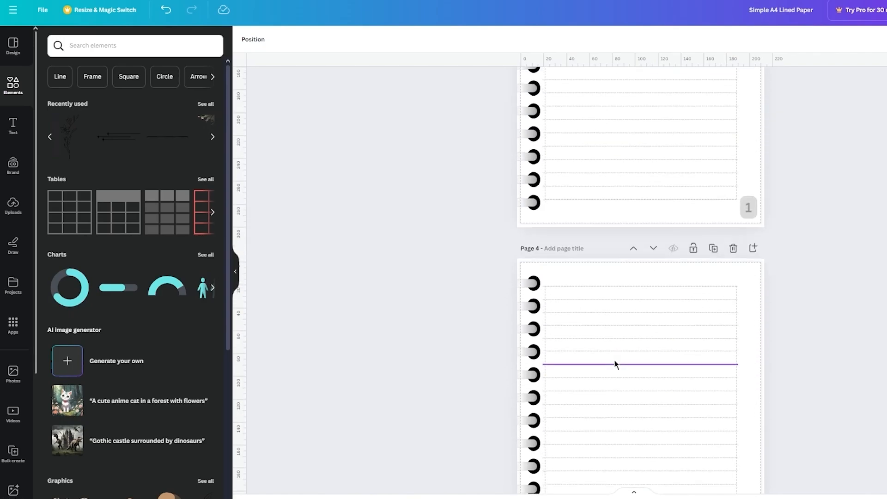
{"action": "scroll", "coordinate": [614, 364], "scroll_direction": "down", "scroll_amount": 20}
{"action": "scroll", "coordinate": [815, 407], "scroll_direction": "down", "scroll_amount": 15}
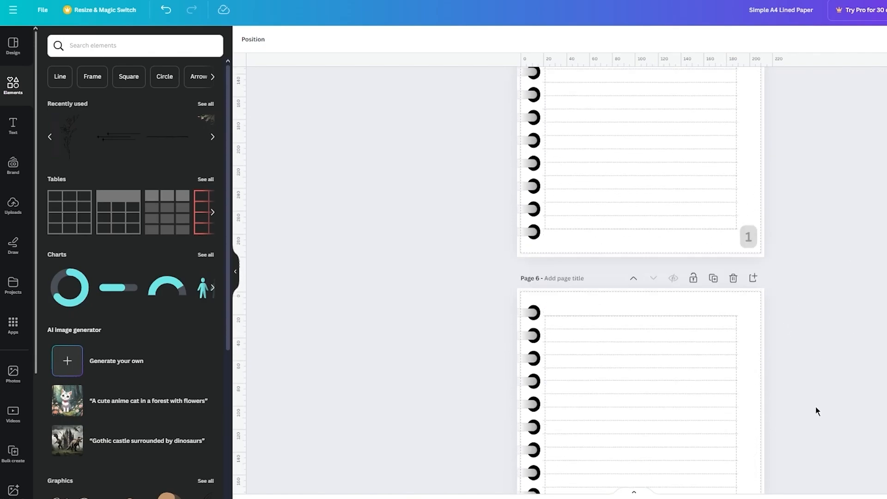
{"action": "scroll", "coordinate": [816, 406], "scroll_direction": "up", "scroll_amount": 20}
{"action": "scroll", "coordinate": [816, 407], "scroll_direction": "up", "scroll_amount": 8}
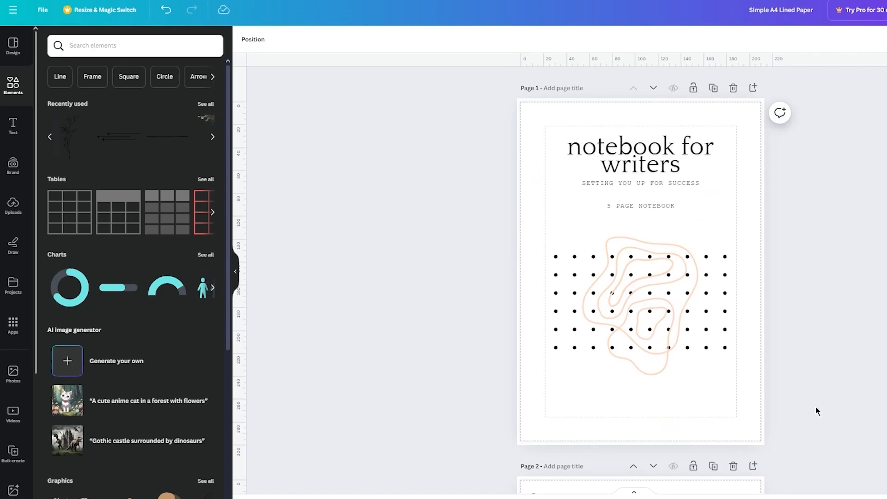
{"action": "scroll", "coordinate": [816, 406], "scroll_direction": "down", "scroll_amount": 8}
{"action": "scroll", "coordinate": [816, 406], "scroll_direction": "up", "scroll_amount": 5}
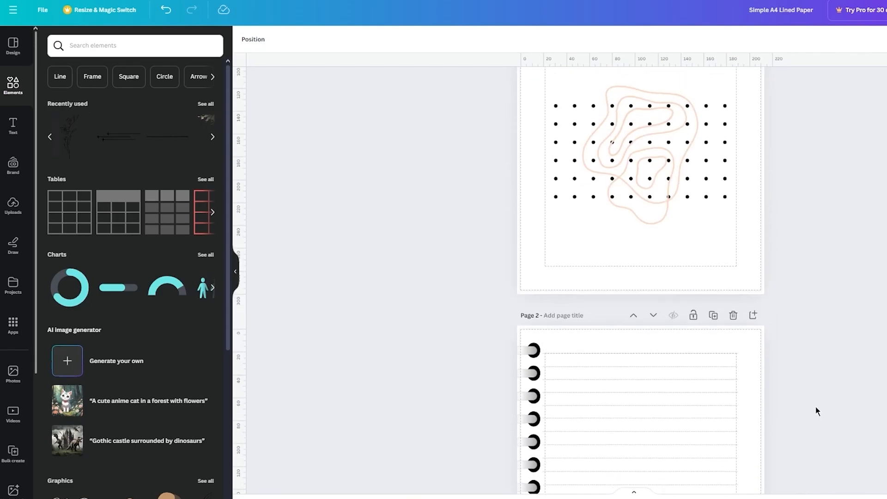
Add the recently used star-and-lines graphic to page 2, shrink it and place it in the page's upper-right corner above the ruled lines
{"action": "scroll", "coordinate": [816, 406], "scroll_direction": "down", "scroll_amount": 5}
{"action": "scroll", "coordinate": [816, 406], "scroll_direction": "down", "scroll_amount": 1}
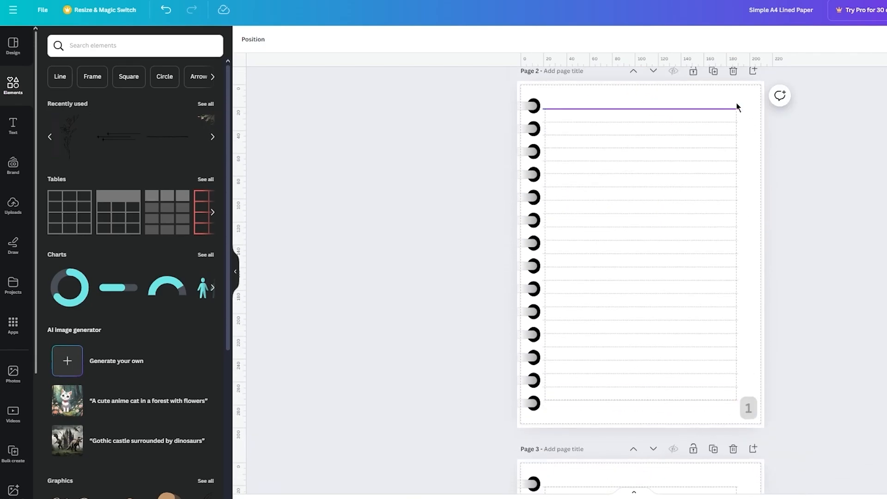
{"action": "left_click", "coordinate": [120, 136]}
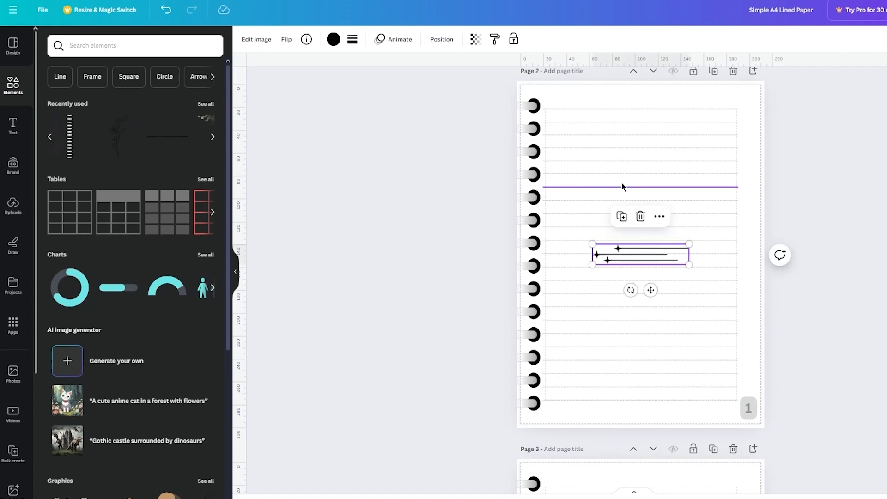
{"action": "left_click_drag", "start_coordinate": [688, 244], "coordinate": [645, 254]}
{"action": "left_click_drag", "start_coordinate": [629, 289], "coordinate": [744, 123]}
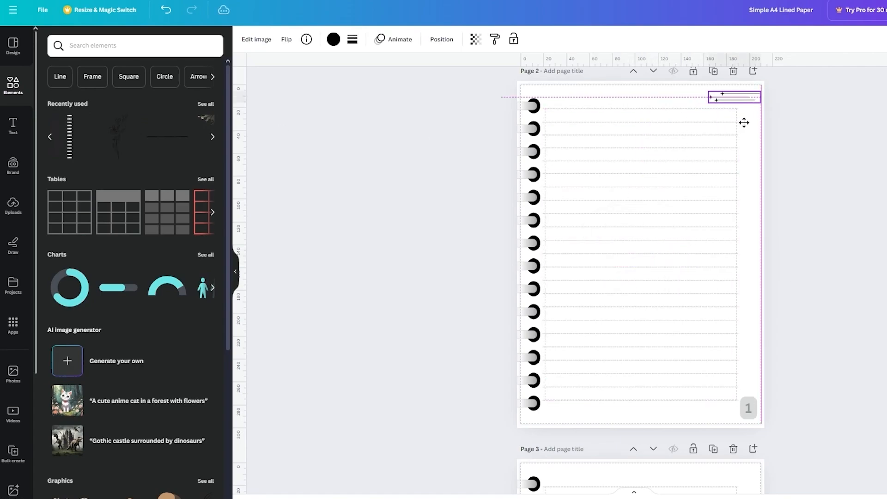
{"action": "left_click", "coordinate": [879, 129]}
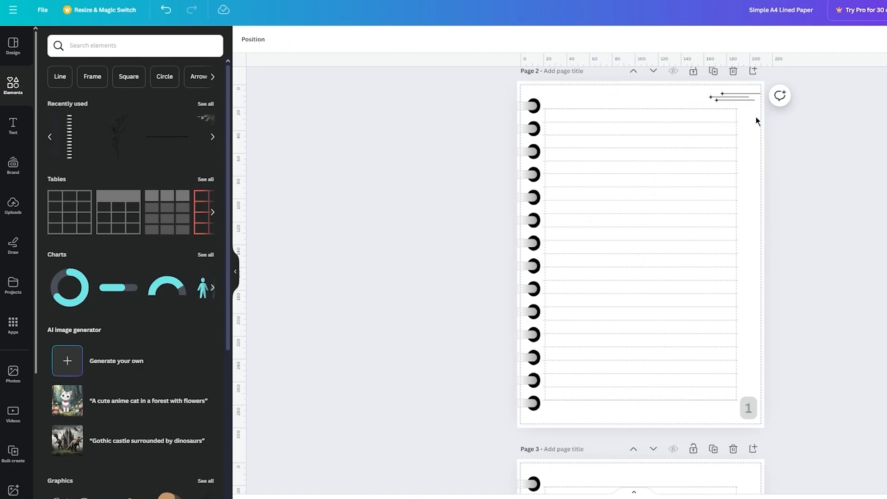
Copy the star-and-lines graphic from page 2 and paste it into the same corner of pages 3 and 4
{"action": "left_click", "coordinate": [735, 99]}
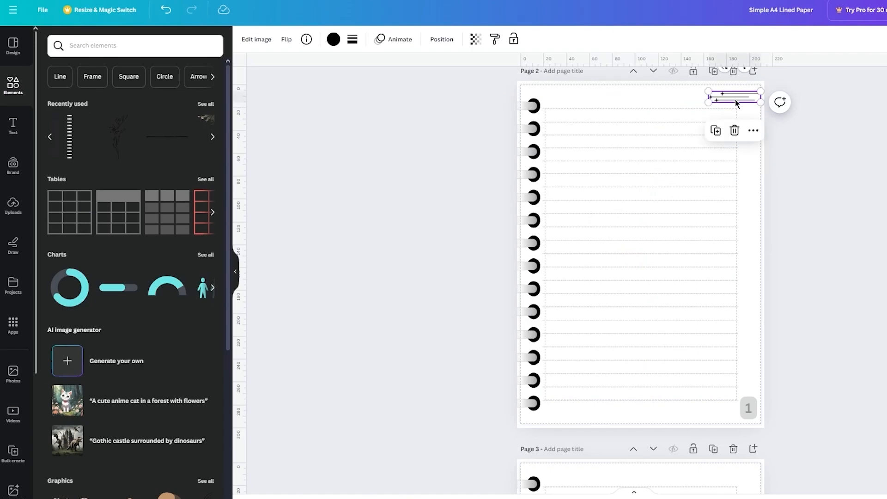
{"action": "scroll", "coordinate": [735, 99], "scroll_direction": "down", "scroll_amount": 7}
{"action": "left_click", "coordinate": [722, 169]}
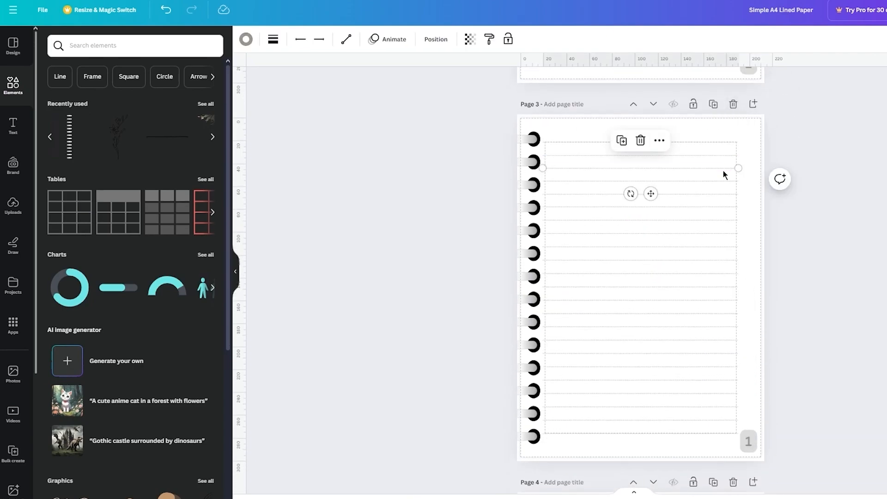
{"action": "left_click", "coordinate": [722, 170]}
{"action": "scroll", "coordinate": [723, 170], "scroll_direction": "down", "scroll_amount": 8}
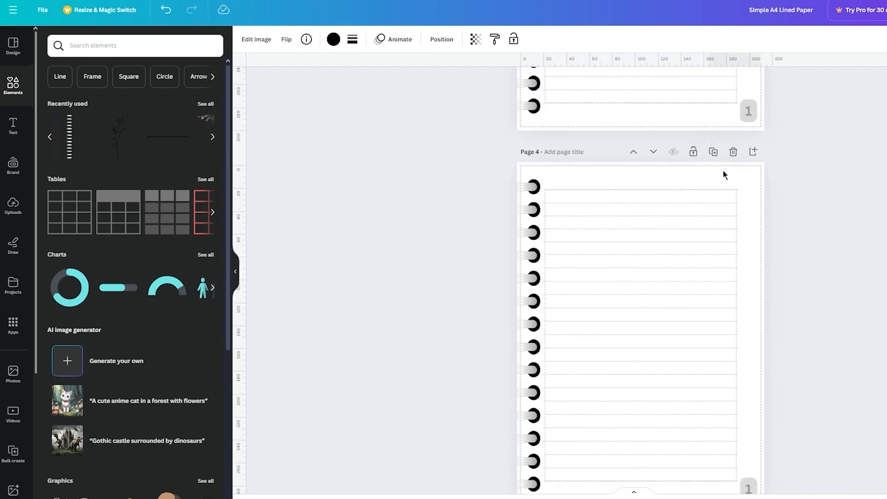
{"action": "left_click", "coordinate": [723, 171]}
{"action": "left_click", "coordinate": [723, 171]}
{"action": "scroll", "coordinate": [723, 172], "scroll_direction": "down", "scroll_amount": 10}
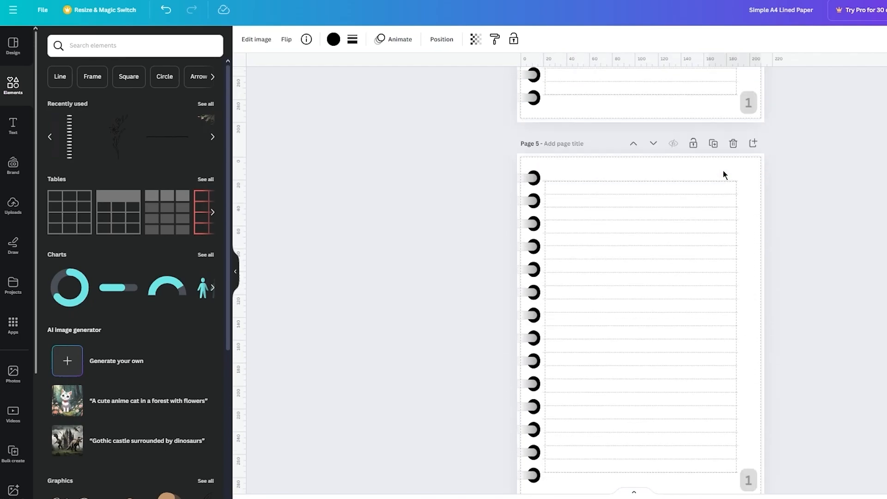
Paste the star-and-lines graphic onto page 6 and position it in the page's upper-right corner
{"action": "left_click", "coordinate": [702, 171]}
{"action": "key", "text": "Tab"}
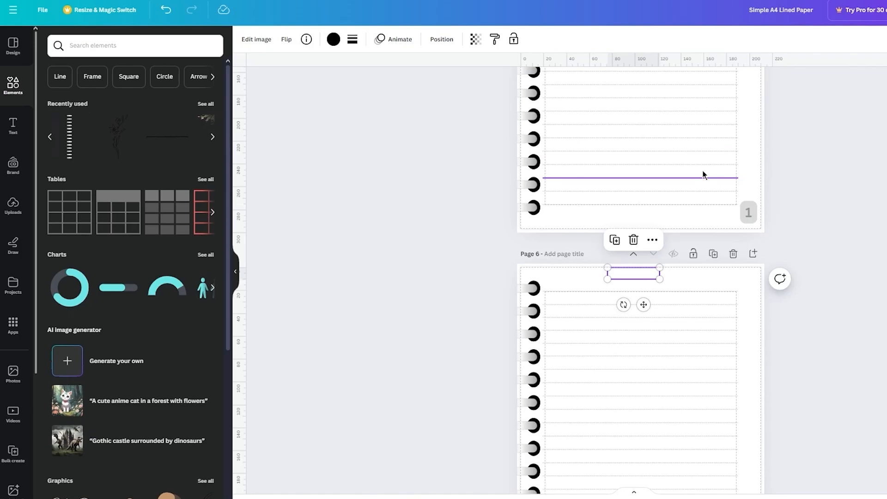
{"action": "scroll", "coordinate": [703, 171], "scroll_direction": "down", "scroll_amount": 4}
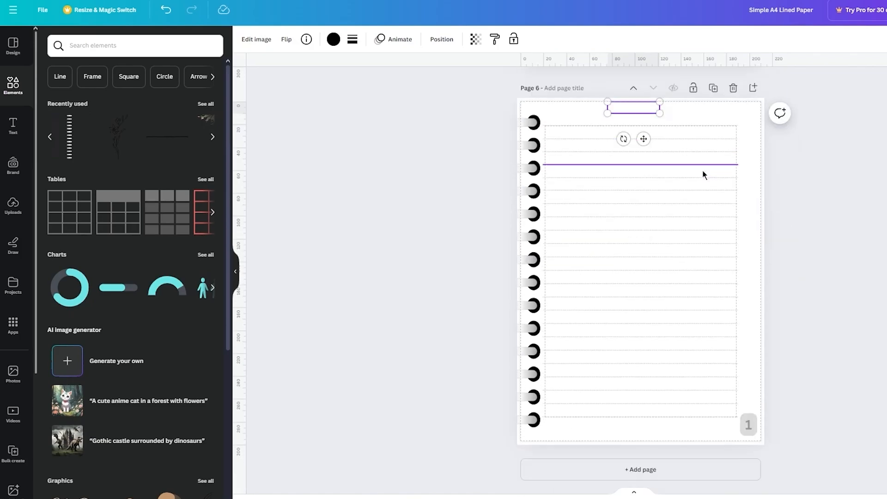
{"action": "left_click", "coordinate": [745, 123]}
{"action": "left_click", "coordinate": [746, 122]}
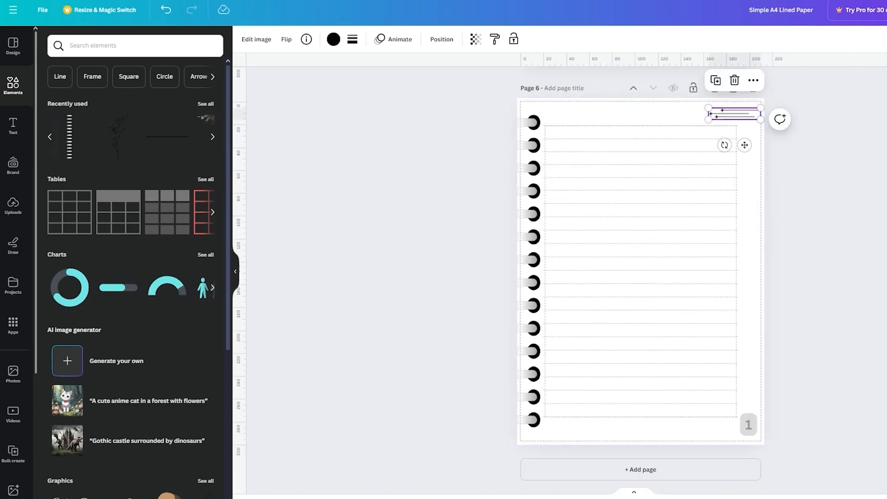
Paste the missing star-and-lines graphic onto page 5 and check the lined pages for the decoration
{"action": "scroll", "coordinate": [824, 148], "scroll_direction": "up", "scroll_amount": 10}
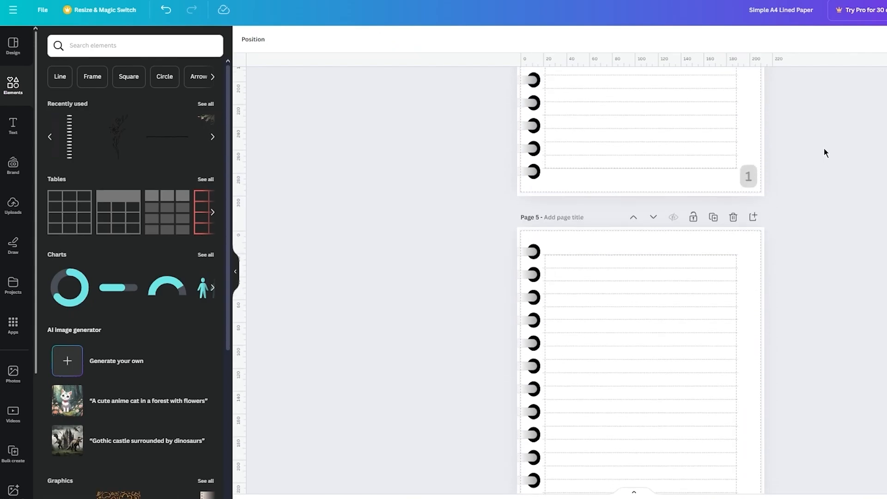
{"action": "left_click", "coordinate": [743, 262]}
{"action": "key", "text": "ctrl+v"}
{"action": "scroll", "coordinate": [873, 276], "scroll_direction": "up", "scroll_amount": 20}
{"action": "scroll", "coordinate": [876, 277], "scroll_direction": "down", "scroll_amount": 20}
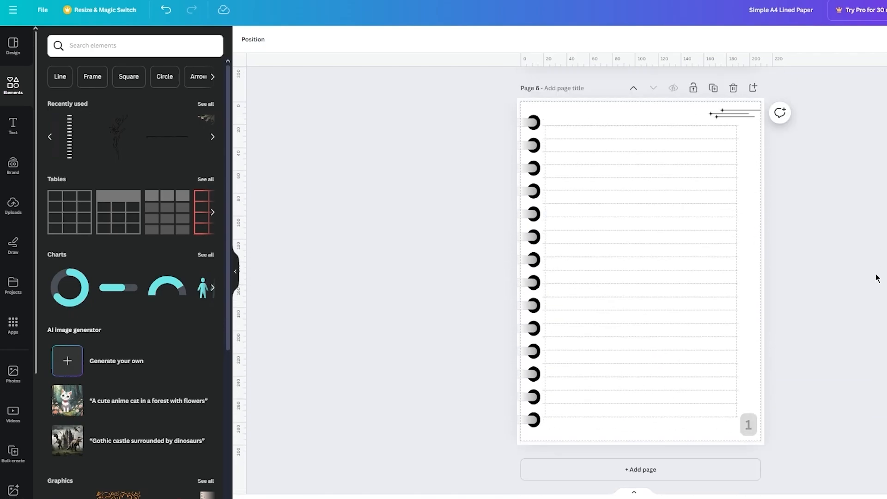
Add a blank page 7 after the lined pages and copy the title and subtitle group from page 1 for it
{"action": "left_click", "coordinate": [668, 473]}
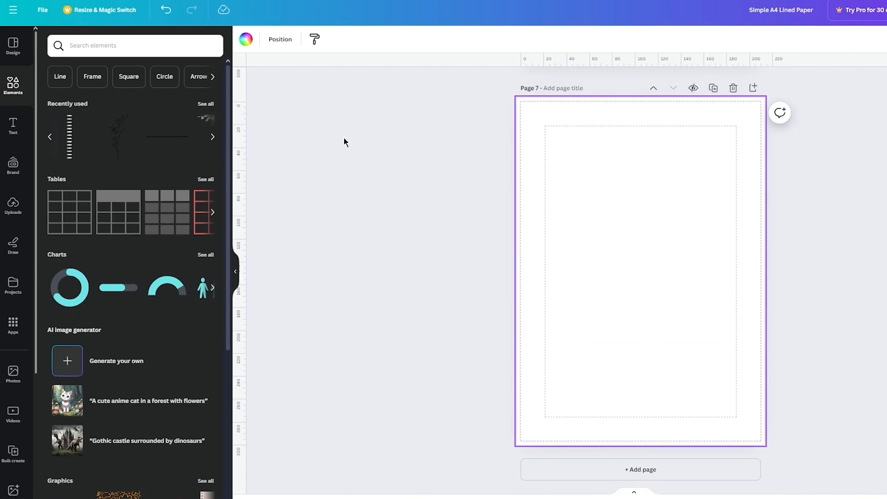
{"action": "scroll", "coordinate": [537, 218], "scroll_direction": "up", "scroll_amount": 20}
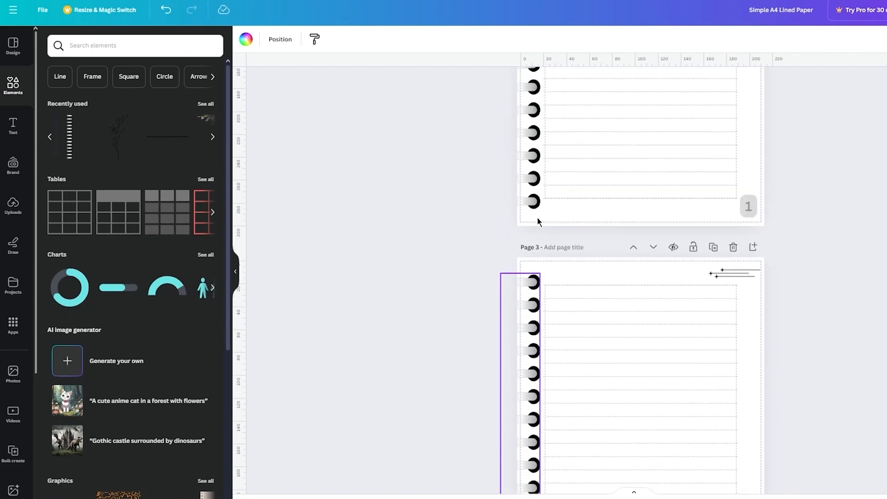
{"action": "left_click", "coordinate": [713, 146]}
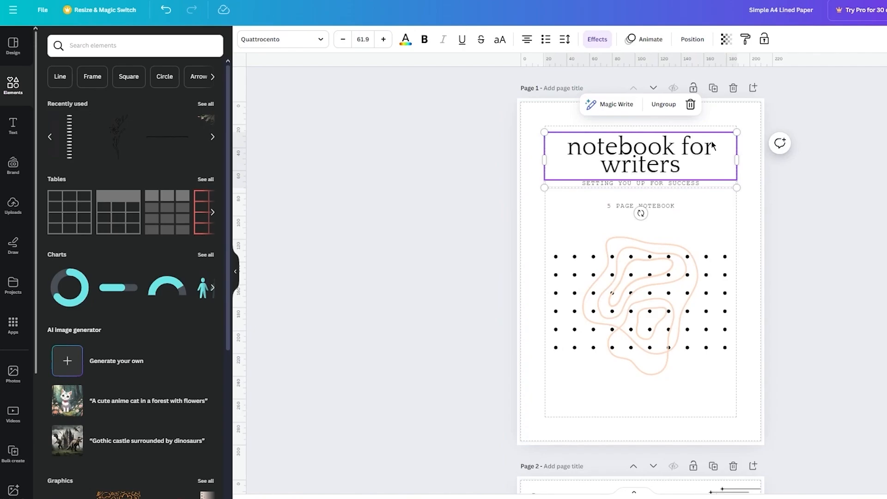
{"action": "scroll", "coordinate": [711, 144], "scroll_direction": "down", "scroll_amount": 20}
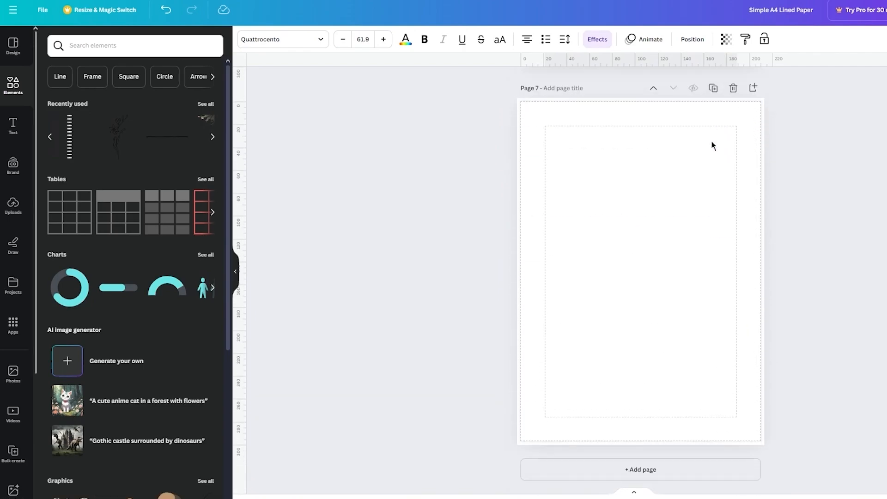
Add the recently used line-art flower graphic to page 7, enlarge it to most of the page height and centre it
{"action": "left_click", "coordinate": [117, 136]}
{"action": "left_click_drag", "start_coordinate": [669, 203], "coordinate": [711, 101]}
{"action": "left_click_drag", "start_coordinate": [668, 202], "coordinate": [647, 252]}
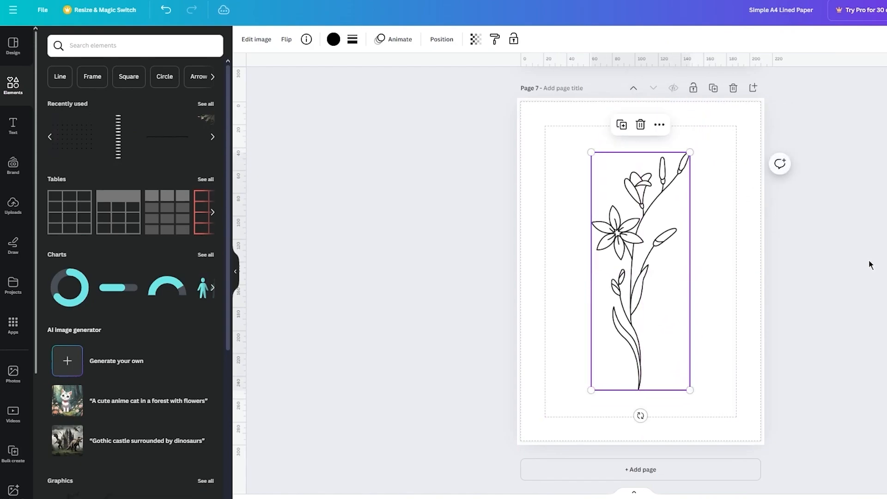
Lower the opacity of the flower graphic on page 7 to a faint grey background
{"action": "left_click", "coordinate": [869, 262]}
{"action": "left_click", "coordinate": [651, 246]}
{"action": "left_click", "coordinate": [473, 44]}
{"action": "left_click_drag", "start_coordinate": [445, 83], "coordinate": [388, 83]}
{"action": "left_click", "coordinate": [490, 138]}
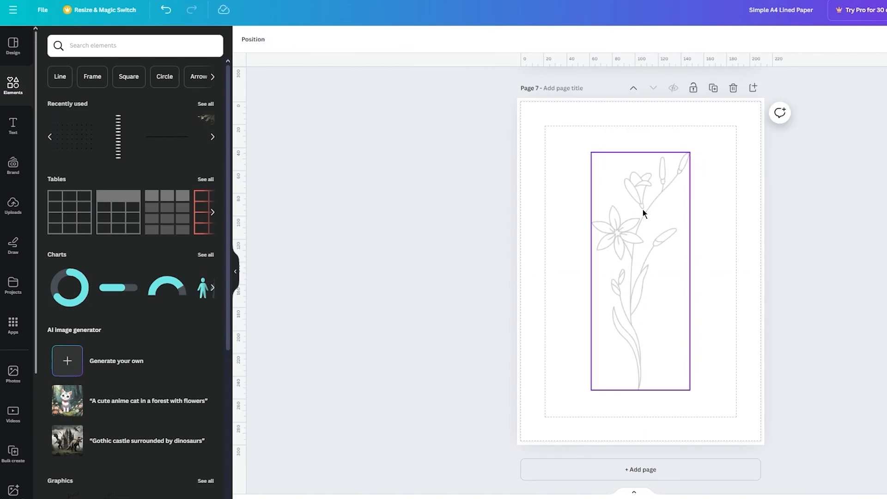
Paste the copied title group over the flower at mid-page and replace its heading with "Thank You"
{"action": "key", "text": "ctrl+v"}
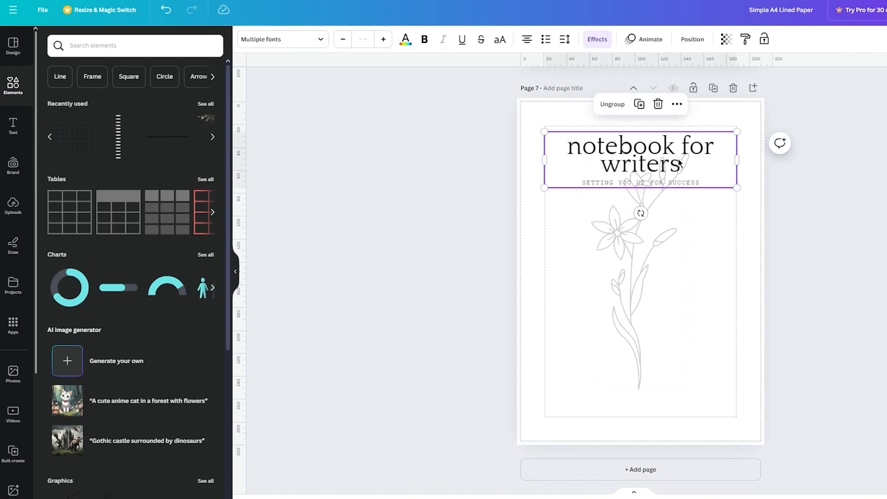
{"action": "left_click_drag", "start_coordinate": [678, 162], "coordinate": [678, 276]}
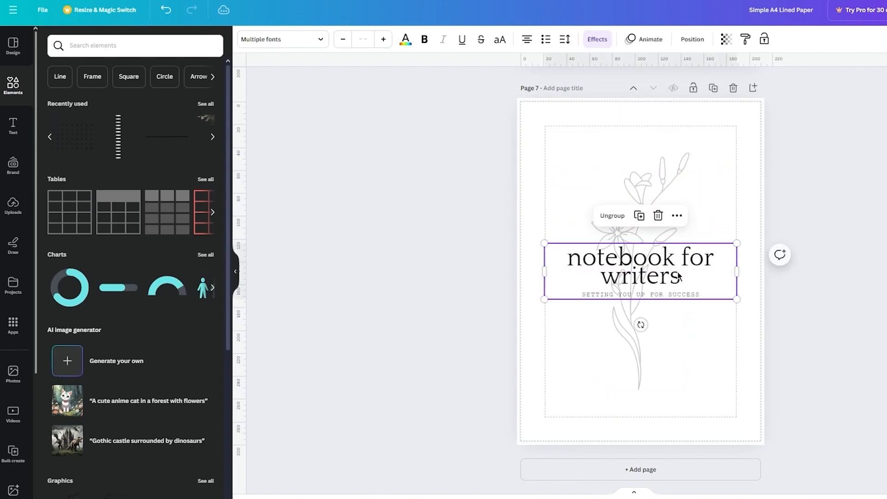
{"action": "left_click", "coordinate": [685, 275]}
{"action": "left_click", "coordinate": [685, 275]}
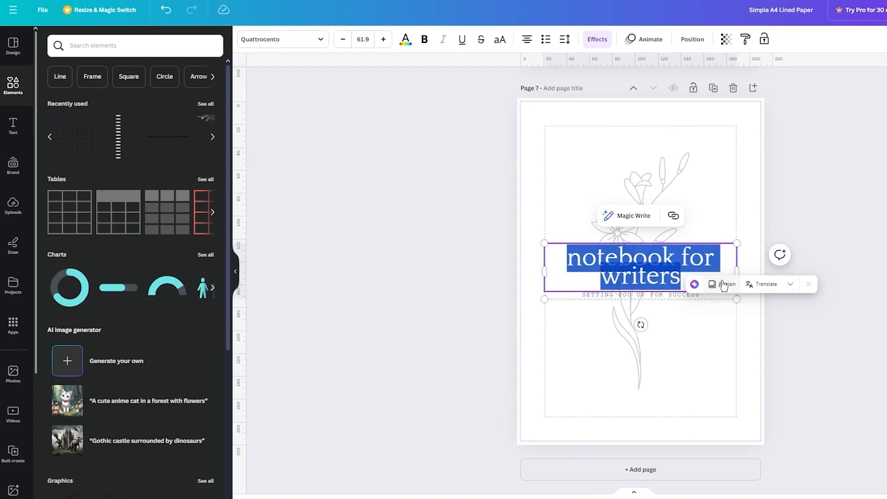
{"action": "type", "text": "Thank You"}
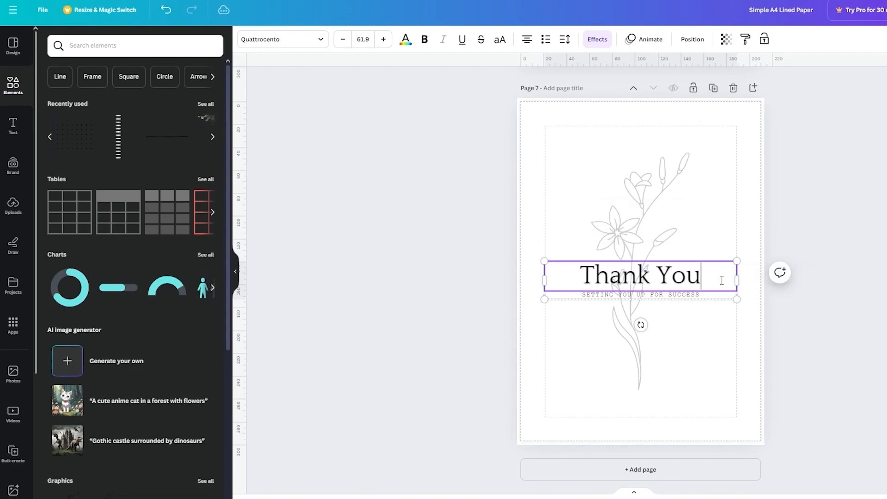
{"action": "left_click", "coordinate": [692, 298]}
{"action": "left_click", "coordinate": [803, 279]}
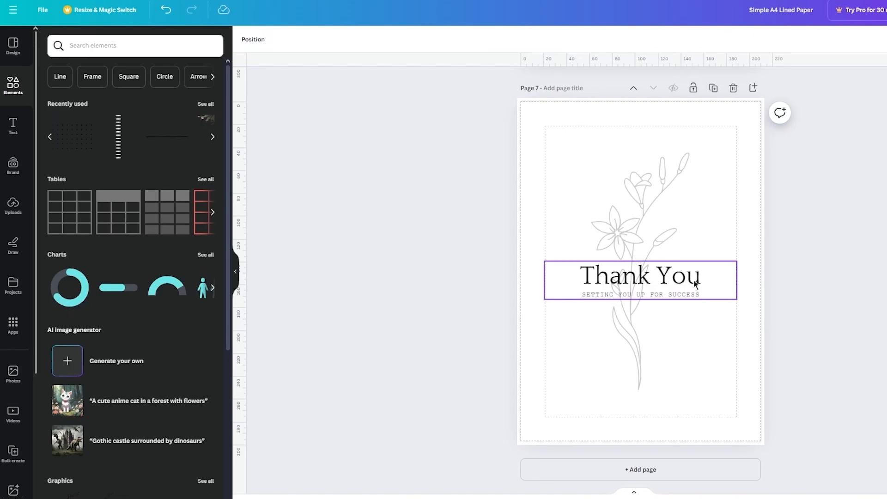
{"action": "left_click_drag", "start_coordinate": [695, 284], "coordinate": [695, 274]}
{"action": "left_click", "coordinate": [859, 253]}
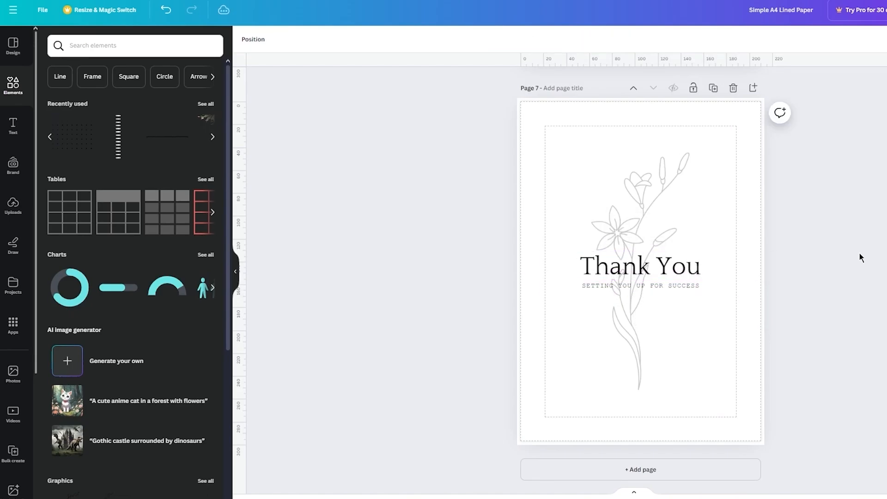
Review the whole notebook from the title page through the decorated lined pages to the closing page
{"action": "scroll", "coordinate": [859, 253], "scroll_direction": "up", "scroll_amount": 20}
{"action": "scroll", "coordinate": [859, 253], "scroll_direction": "down", "scroll_amount": 10}
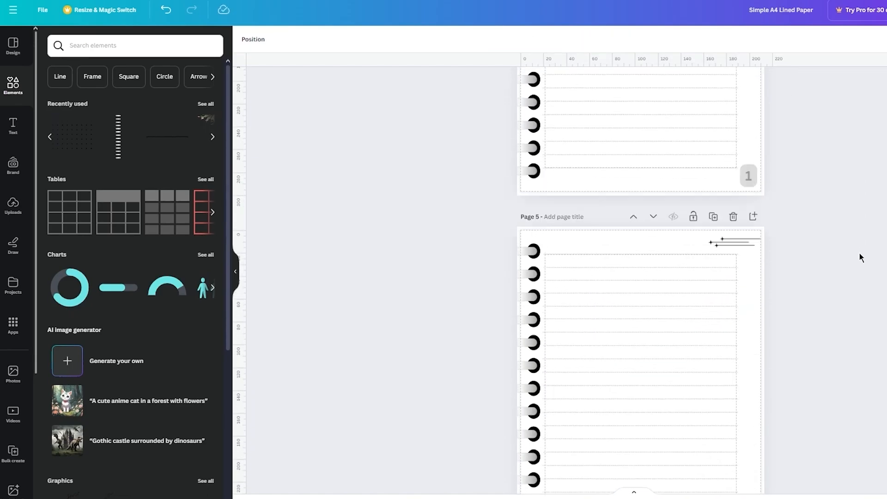
{"action": "scroll", "coordinate": [859, 253], "scroll_direction": "down", "scroll_amount": 15}
{"action": "scroll", "coordinate": [859, 253], "scroll_direction": "up", "scroll_amount": 20}
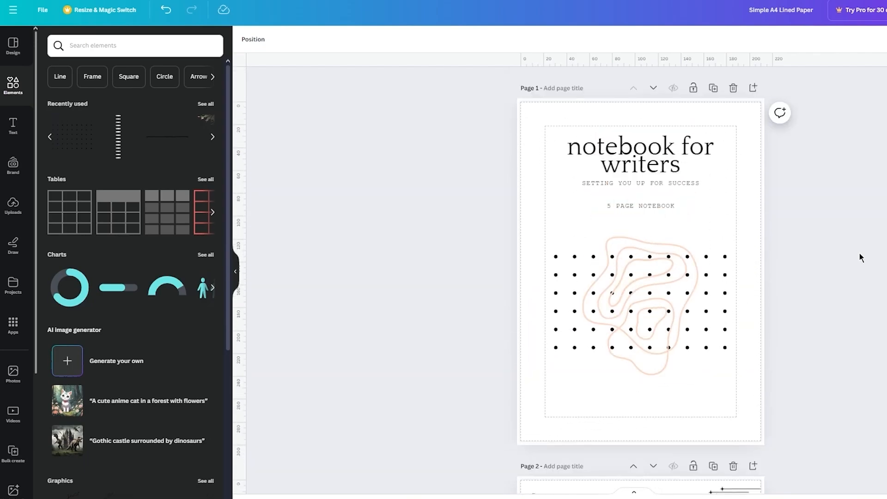
{"action": "scroll", "coordinate": [859, 253], "scroll_direction": "down", "scroll_amount": 20}
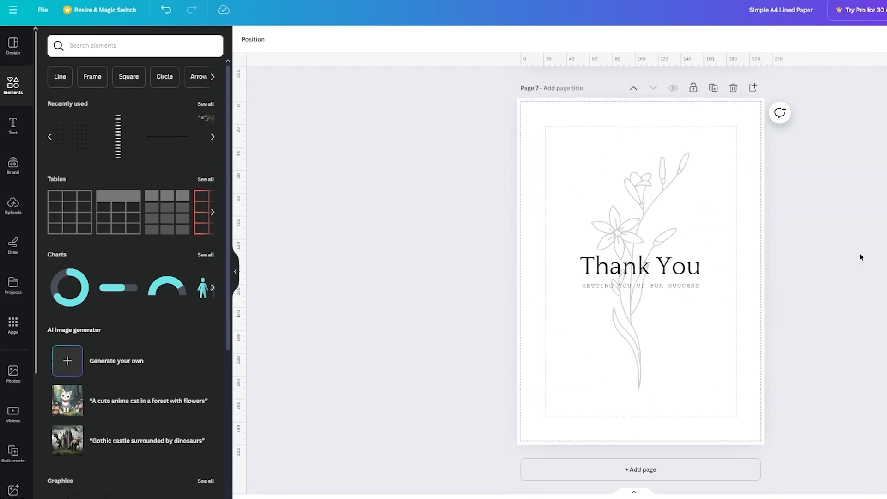
{"action": "scroll", "coordinate": [859, 257], "scroll_direction": "up", "scroll_amount": 20}
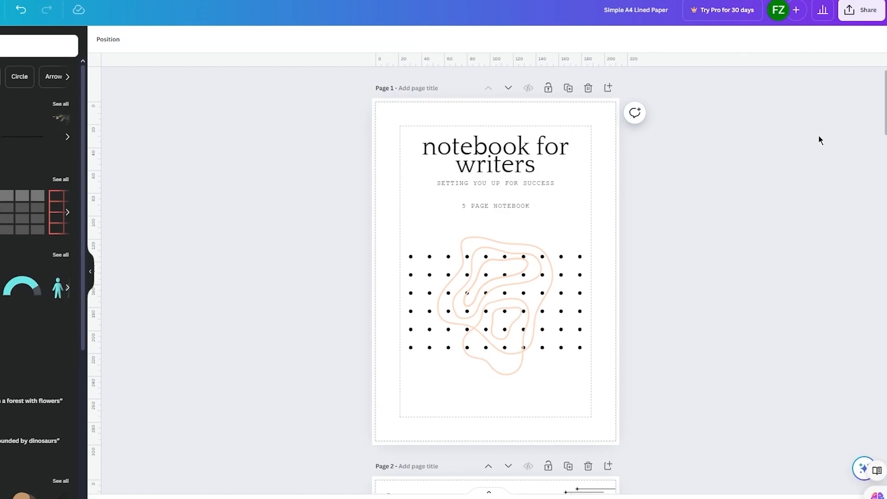
Download all seven notebook pages as a PDF Standard file
{"action": "left_click", "coordinate": [855, 12]}
{"action": "left_click", "coordinate": [742, 281]}
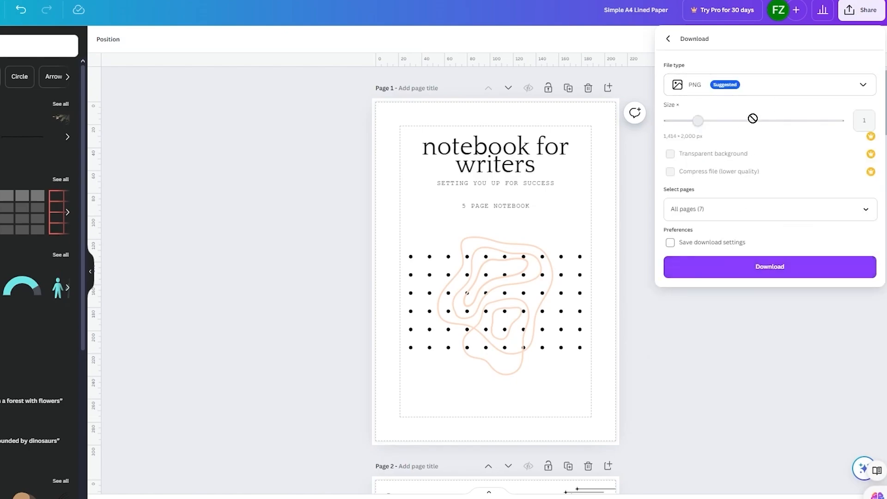
{"action": "left_click", "coordinate": [784, 89]}
{"action": "left_click", "coordinate": [713, 178]}
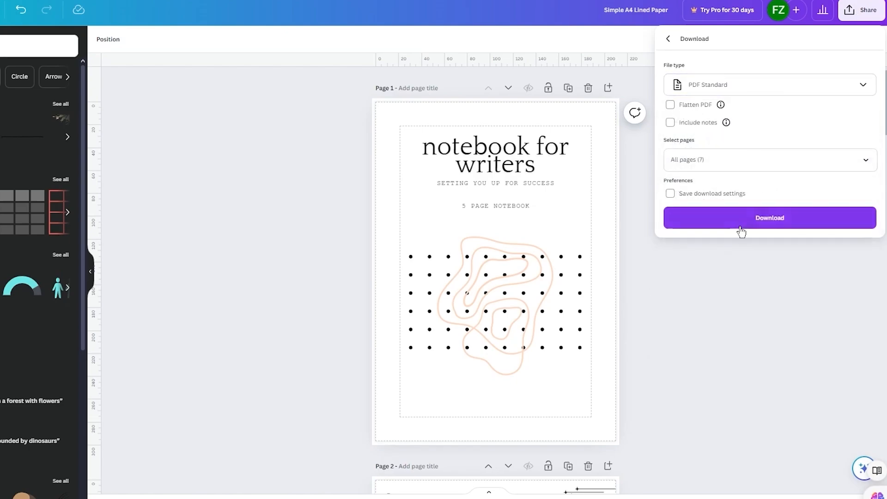
{"action": "left_click", "coordinate": [741, 228]}
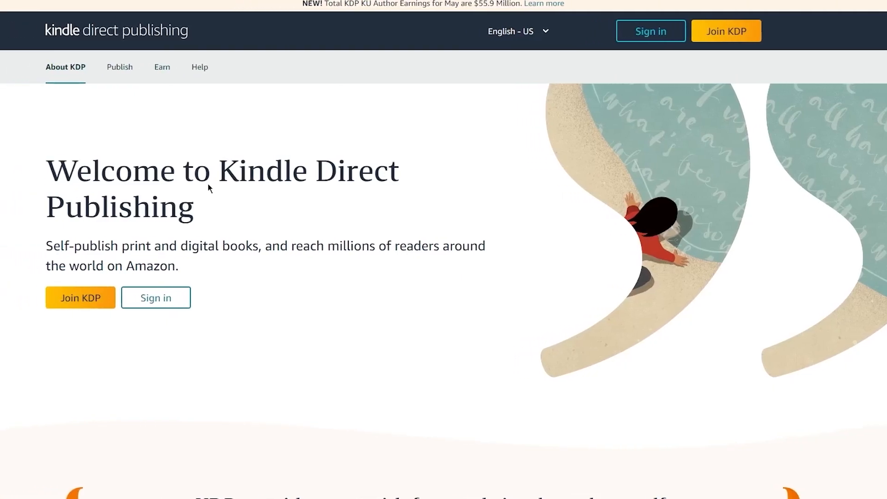
{"action": "left_click_drag", "start_coordinate": [226, 212], "coordinate": [88, 171]}
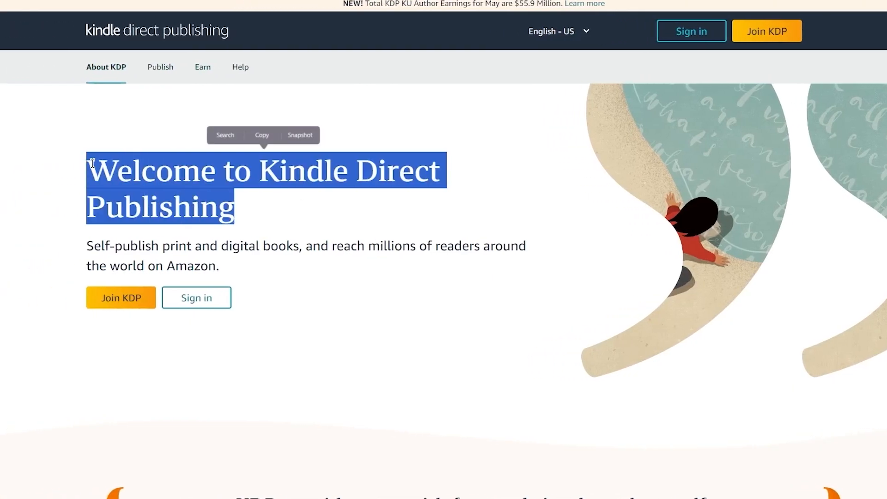
{"action": "left_click", "coordinate": [42, 151]}
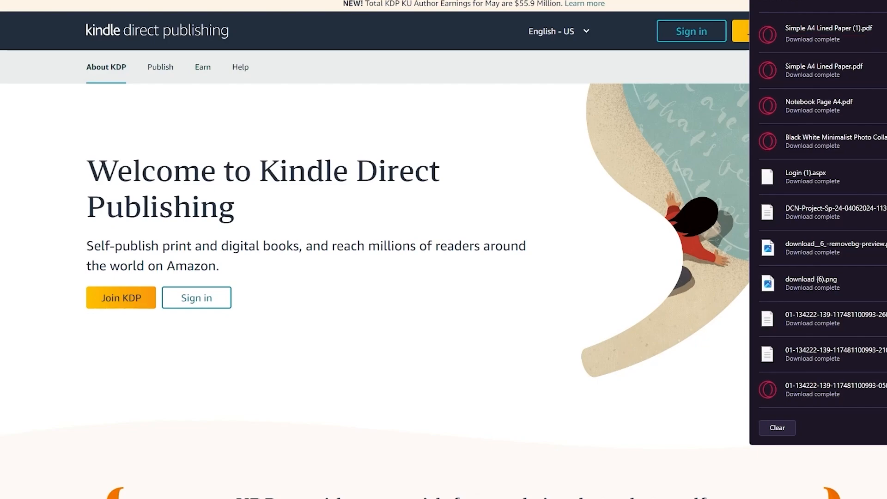
Open the downloaded file "Simple A4 Lined Paper (1).pdf" from the browser's download list
{"action": "left_click", "coordinate": [850, 37]}
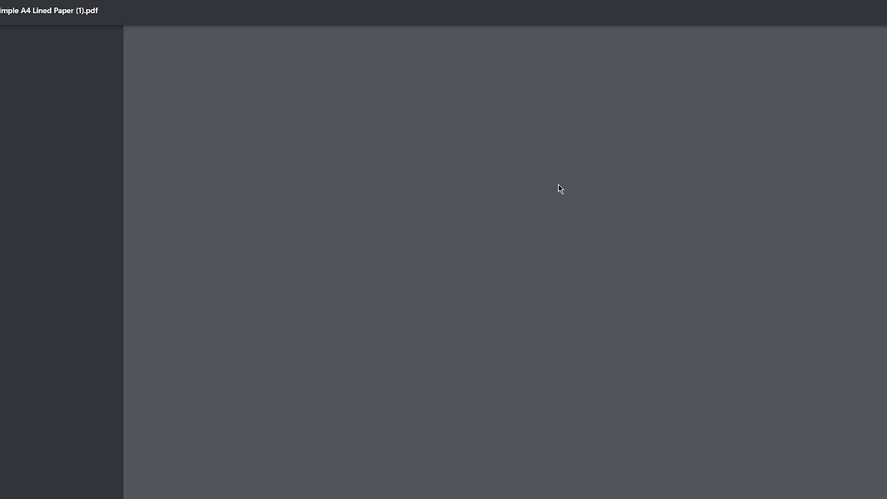
Review the exported notebook PDF from the title page through the lined pages to the "Thank You" page and back
{"action": "scroll", "coordinate": [558, 184], "scroll_direction": "down", "scroll_amount": 1}
{"action": "scroll", "coordinate": [558, 184], "scroll_direction": "up", "scroll_amount": 1}
{"action": "scroll", "coordinate": [558, 184], "scroll_direction": "down", "scroll_amount": 4}
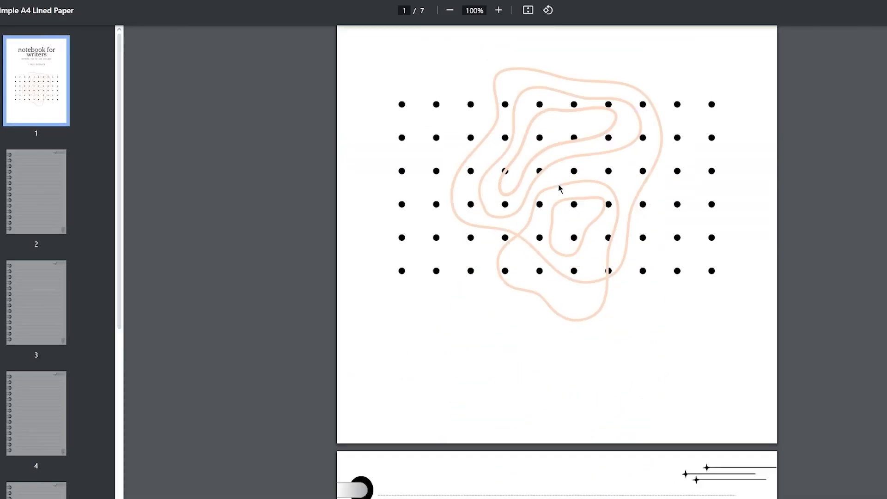
{"action": "scroll", "coordinate": [572, 148], "scroll_direction": "down", "scroll_amount": 9}
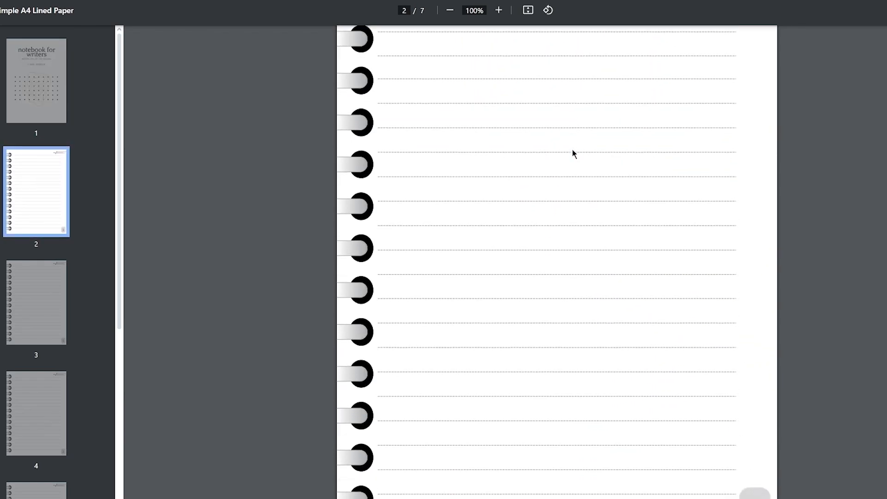
{"action": "scroll", "coordinate": [572, 153], "scroll_direction": "down", "scroll_amount": 5}
{"action": "scroll", "coordinate": [573, 153], "scroll_direction": "up", "scroll_amount": 12}
{"action": "scroll", "coordinate": [572, 153], "scroll_direction": "down", "scroll_amount": 10}
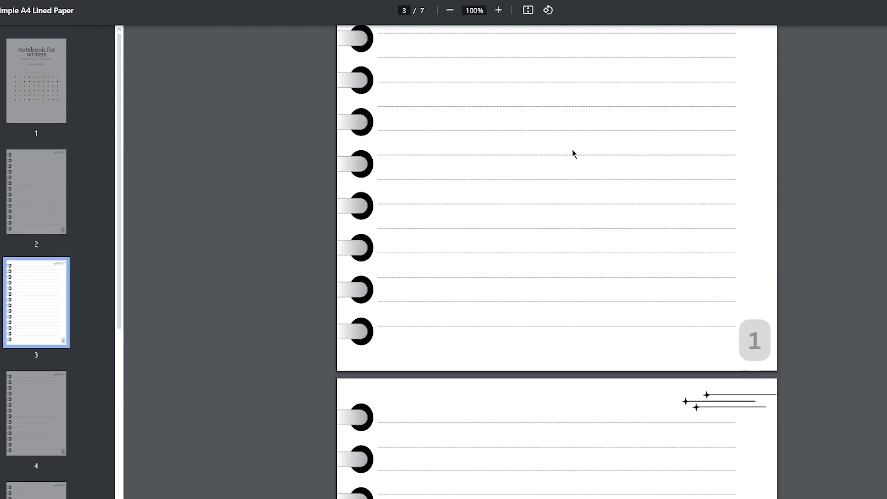
{"action": "scroll", "coordinate": [573, 153], "scroll_direction": "down", "scroll_amount": 20}
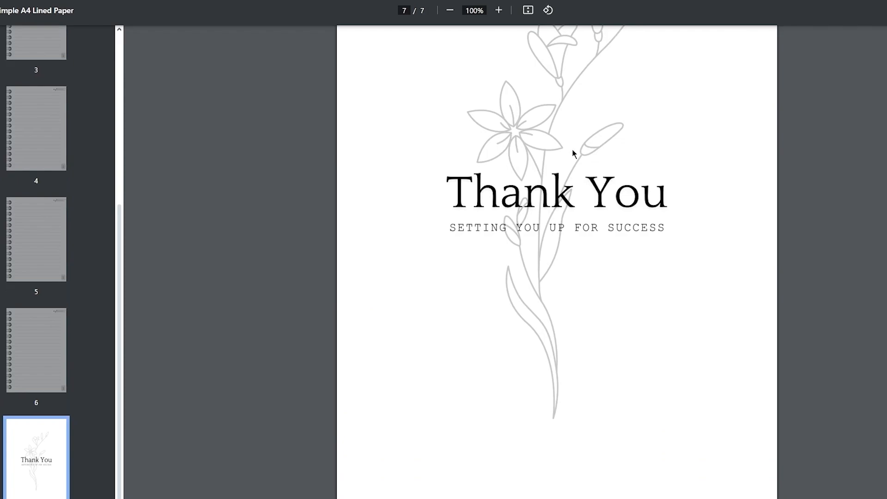
{"action": "scroll", "coordinate": [549, 257], "scroll_direction": "up", "scroll_amount": 10}
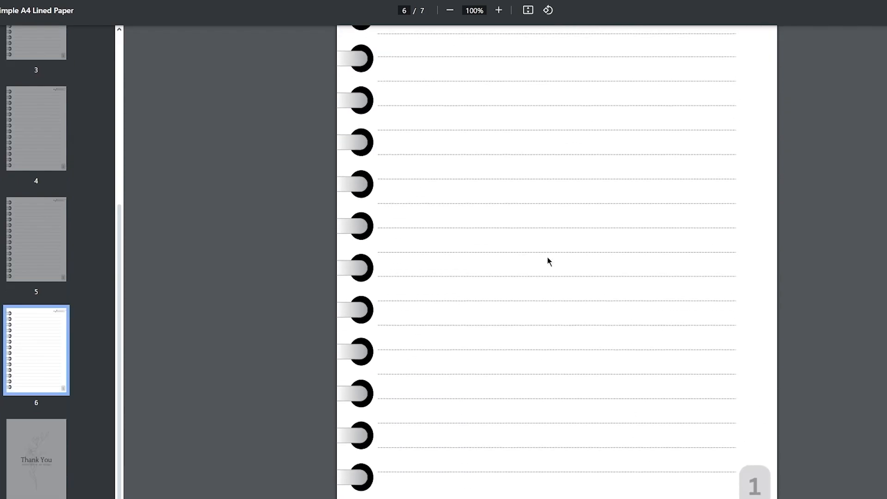
{"action": "scroll", "coordinate": [548, 261], "scroll_direction": "up", "scroll_amount": 20}
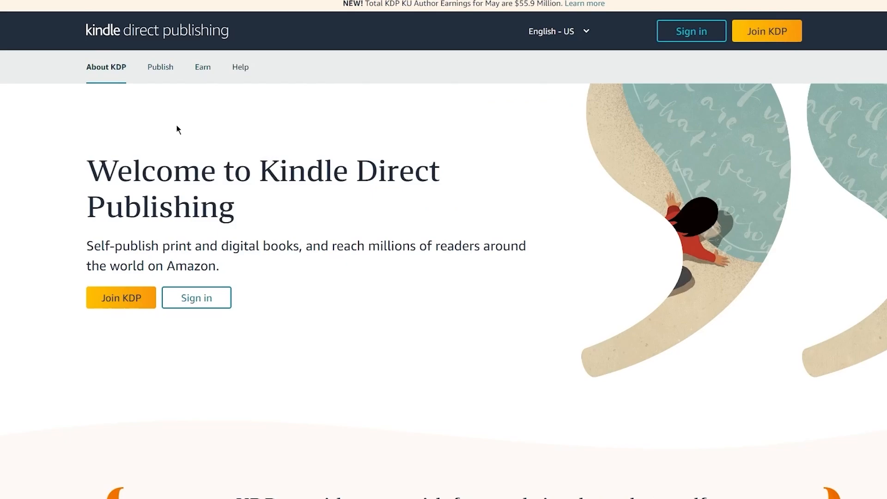
Switch to the Kindle Direct Publishing site, open its Publish page and highlight the Step 1 heading on preparing manuscript and cover files
{"action": "left_click", "coordinate": [160, 69]}
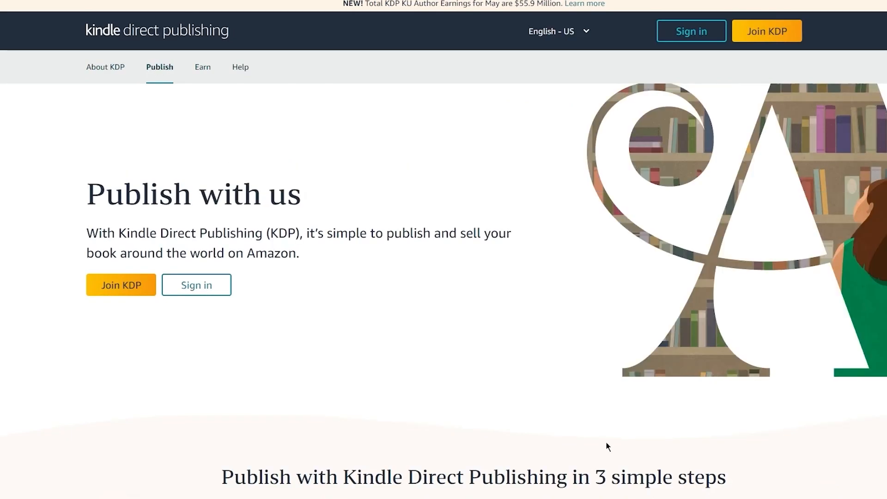
{"action": "left_click_drag", "start_coordinate": [305, 200], "coordinate": [42, 197]}
{"action": "left_click", "coordinate": [42, 199]}
{"action": "scroll", "coordinate": [41, 201], "scroll_direction": "down", "scroll_amount": 8}
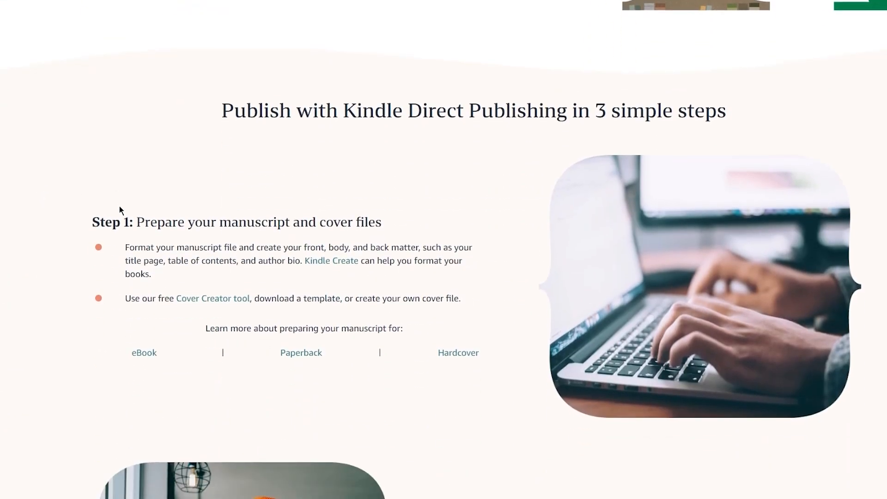
{"action": "left_click_drag", "start_coordinate": [137, 222], "coordinate": [454, 226]}
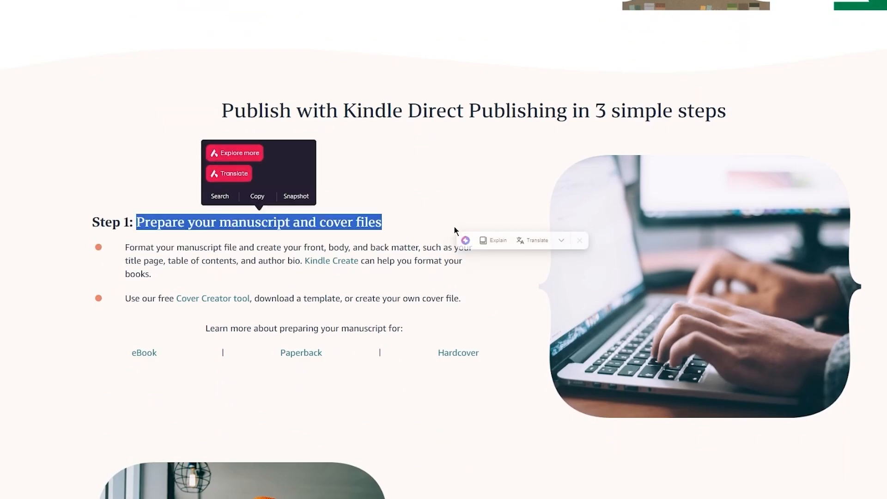
{"action": "left_click", "coordinate": [523, 204]}
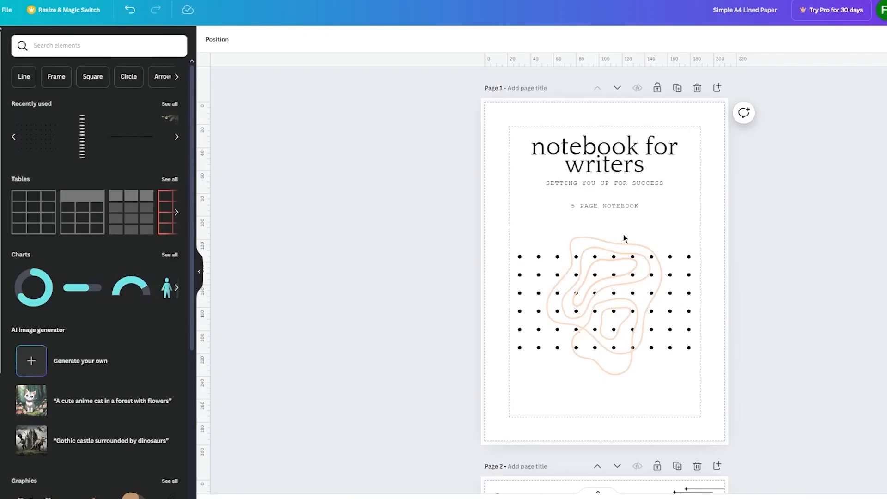
Look through the notebook design's title page and lined pages in Canva as the manuscript example
{"action": "scroll", "coordinate": [623, 234], "scroll_direction": "down", "scroll_amount": 20}
{"action": "scroll", "coordinate": [622, 234], "scroll_direction": "up", "scroll_amount": 20}
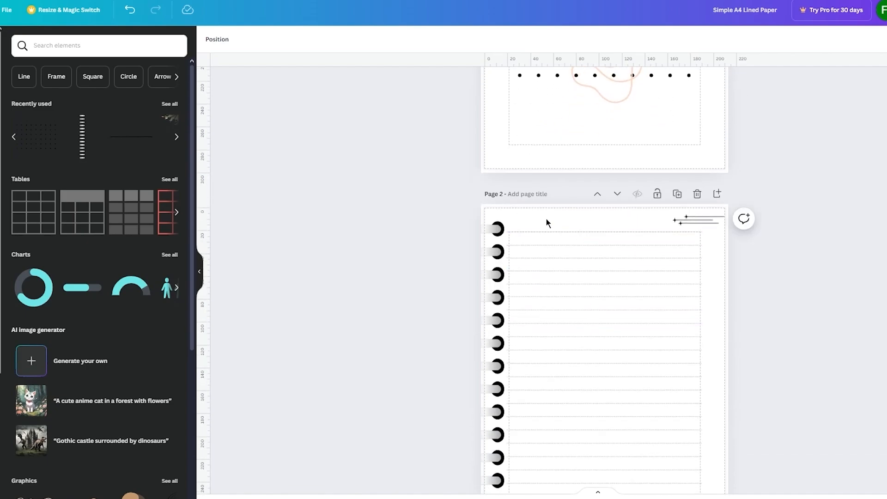
{"action": "left_click_drag", "start_coordinate": [547, 218], "coordinate": [730, 428]}
{"action": "left_click", "coordinate": [850, 328]}
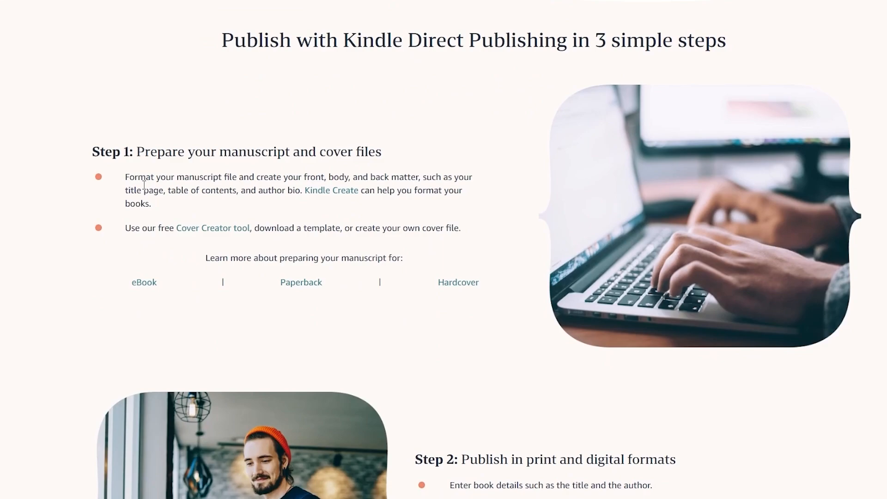
Return to the KDP Publish page and read the Step 1 instructions on formatting the manuscript file
{"action": "left_click_drag", "start_coordinate": [144, 185], "coordinate": [257, 190]}
{"action": "left_click", "coordinate": [365, 197]}
{"action": "scroll", "coordinate": [305, 197], "scroll_direction": "down", "scroll_amount": 1}
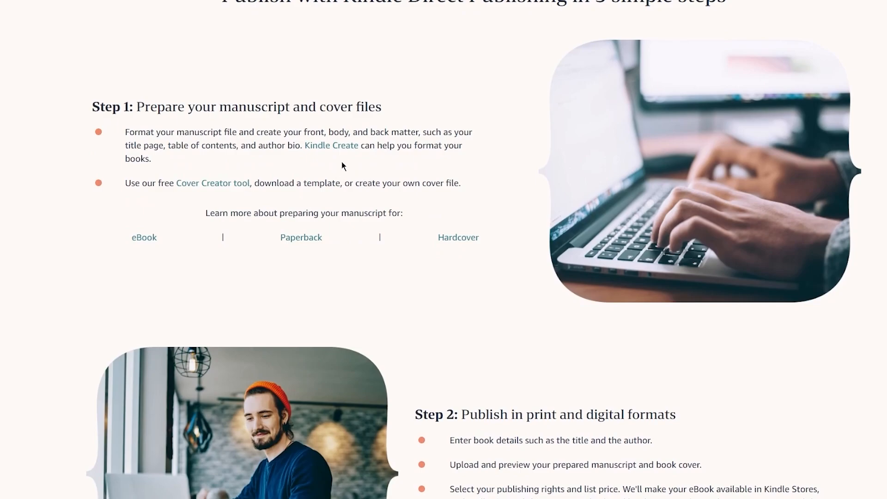
Open the Kindle Create page from Step 1, examine its book formats and return to the publishing steps
{"action": "left_click", "coordinate": [323, 145]}
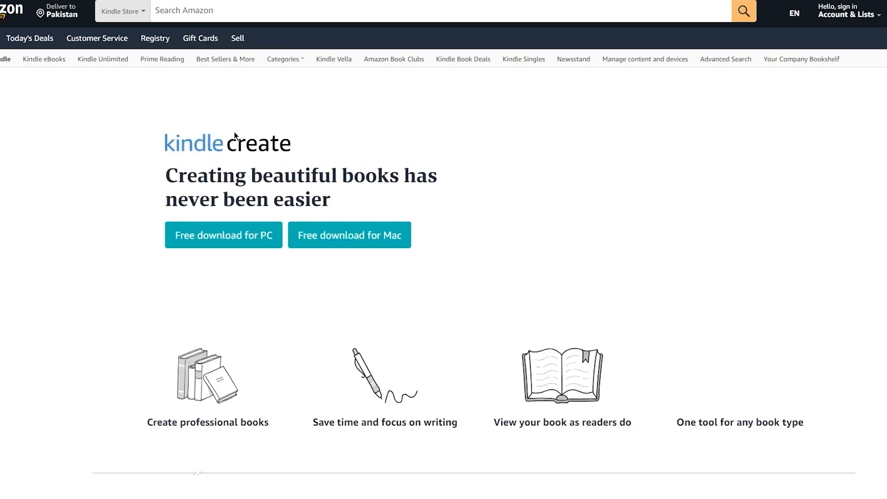
{"action": "scroll", "coordinate": [236, 136], "scroll_direction": "down", "scroll_amount": 2}
{"action": "scroll", "coordinate": [133, 175], "scroll_direction": "down", "scroll_amount": 5}
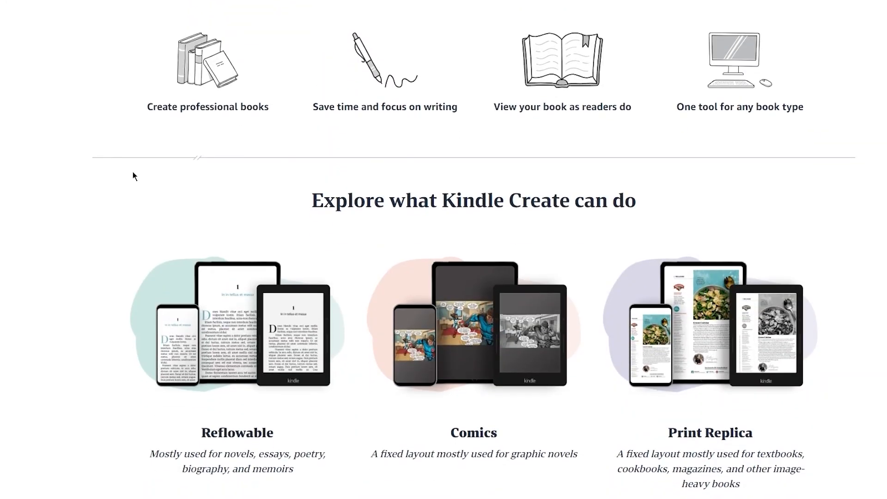
{"action": "scroll", "coordinate": [133, 175], "scroll_direction": "down", "scroll_amount": 3}
{"action": "scroll", "coordinate": [132, 175], "scroll_direction": "up", "scroll_amount": 10}
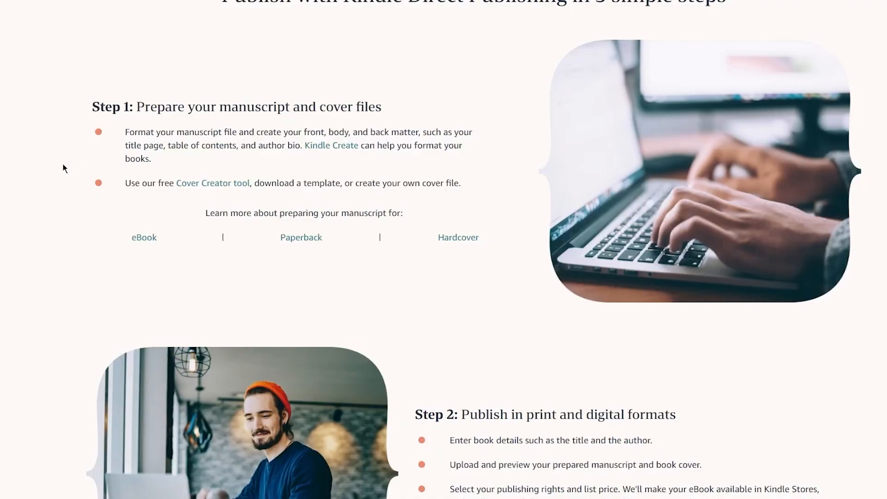
Read Step 2 on publishing in print and digital formats and Step 3 on promoting the book to readers
{"action": "scroll", "coordinate": [42, 207], "scroll_direction": "down", "scroll_amount": 3}
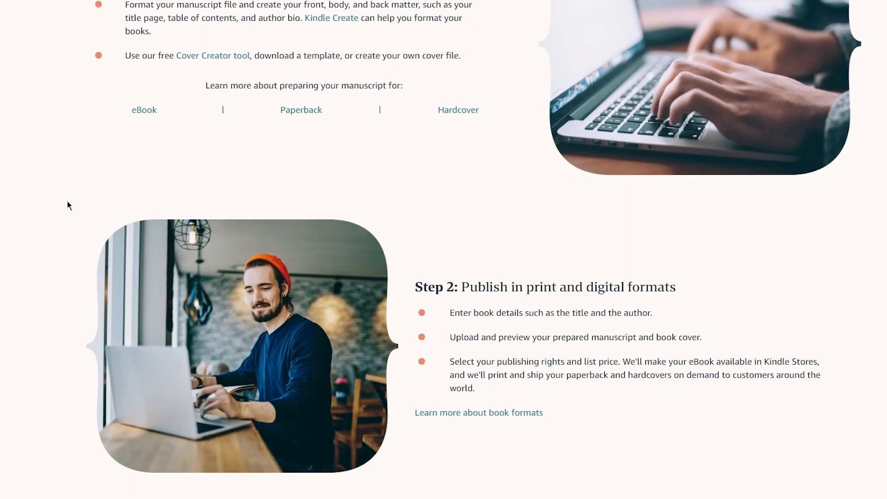
{"action": "scroll", "coordinate": [67, 202], "scroll_direction": "down", "scroll_amount": 4}
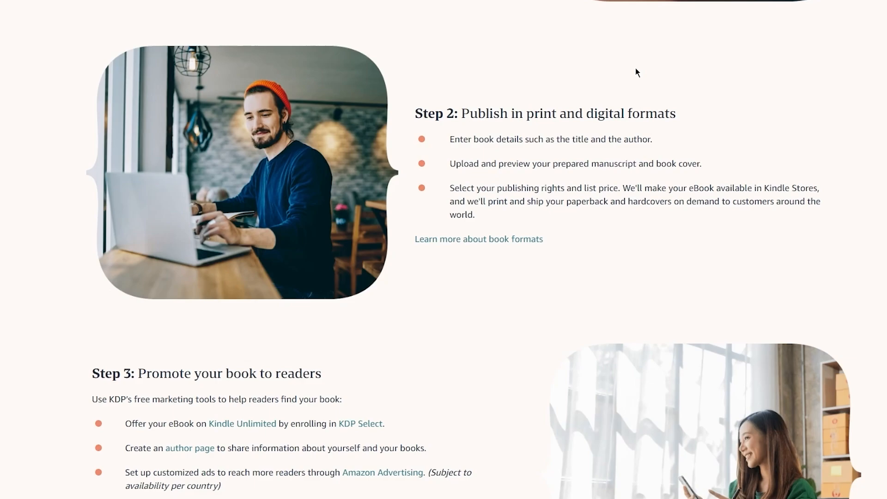
{"action": "scroll", "coordinate": [636, 69], "scroll_direction": "down", "scroll_amount": 5}
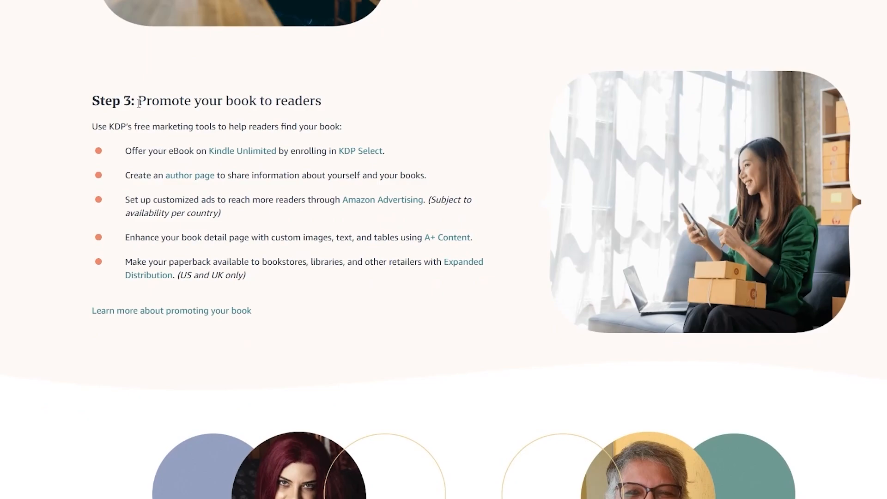
{"action": "left_click_drag", "start_coordinate": [138, 103], "coordinate": [385, 110]}
{"action": "left_click", "coordinate": [452, 113]}
{"action": "left_click_drag", "start_coordinate": [126, 151], "coordinate": [431, 145]}
{"action": "left_click", "coordinate": [487, 115]}
{"action": "scroll", "coordinate": [327, 190], "scroll_direction": "down", "scroll_amount": 1}
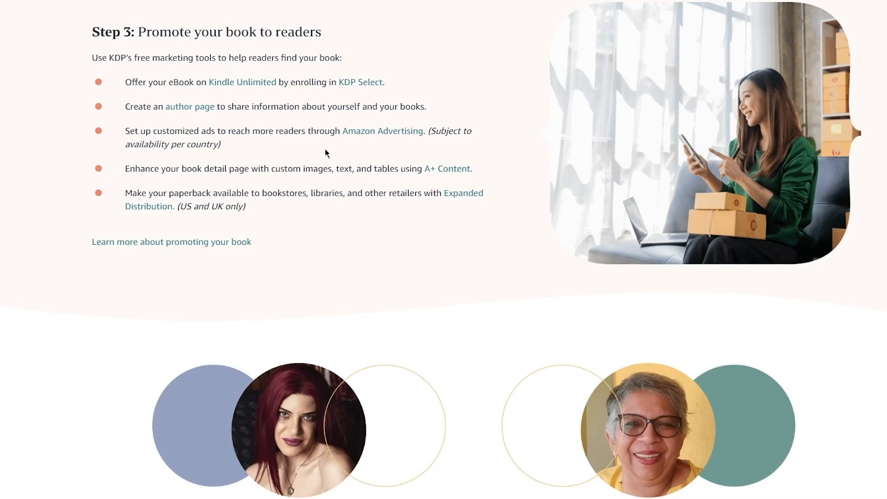
Skim the rest of the Publish page, including the Kindle Create section and the free KDP tools, and return to its top
{"action": "scroll", "coordinate": [325, 153], "scroll_direction": "down", "scroll_amount": 17}
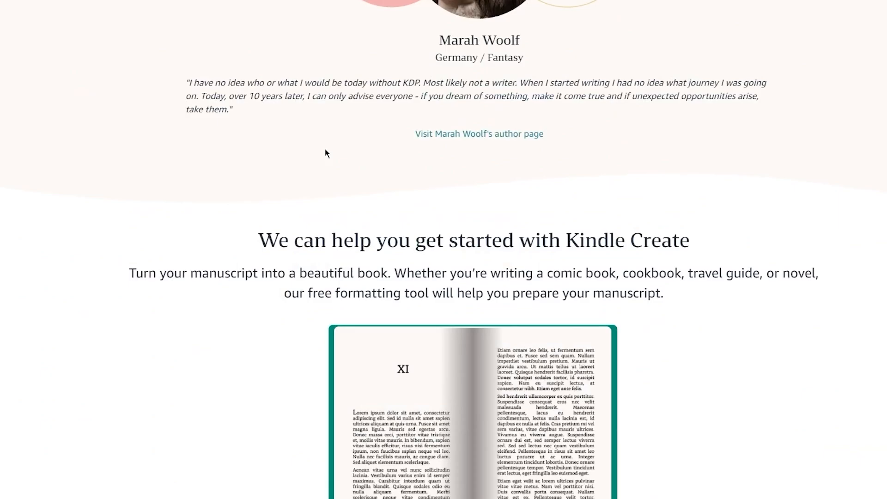
{"action": "scroll", "coordinate": [325, 150], "scroll_direction": "down", "scroll_amount": 14}
{"action": "scroll", "coordinate": [325, 150], "scroll_direction": "up", "scroll_amount": 4}
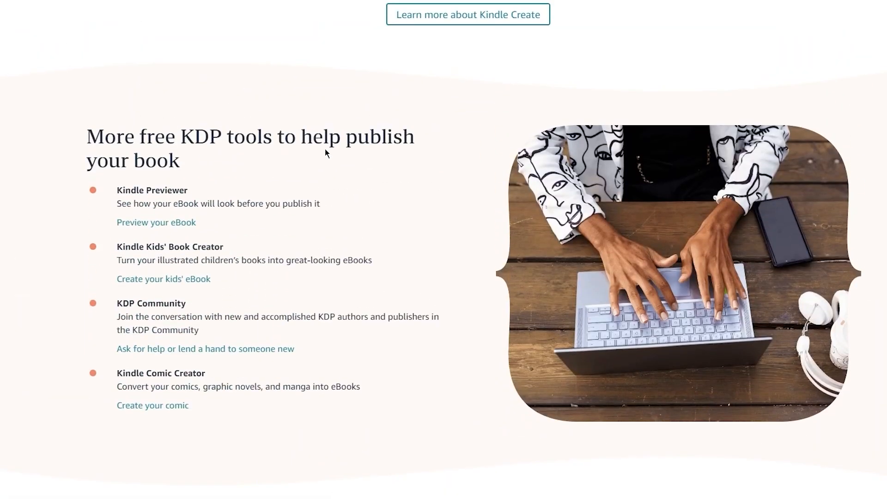
{"action": "scroll", "coordinate": [325, 148], "scroll_direction": "down", "scroll_amount": 5}
{"action": "scroll", "coordinate": [325, 148], "scroll_direction": "up", "scroll_amount": 12}
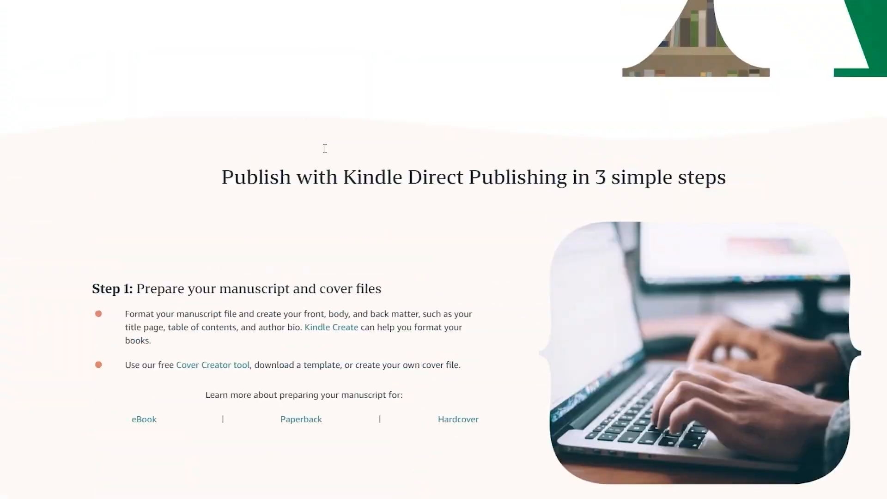
{"action": "scroll", "coordinate": [325, 148], "scroll_direction": "up", "scroll_amount": 6}
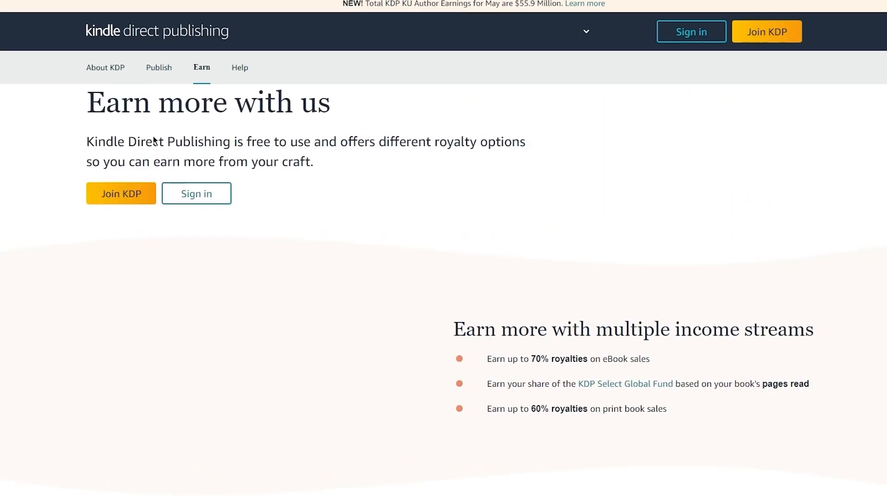
Examine the KDP Earn page from its introduction through the section on multiple income streams to the eBook royalty options
{"action": "scroll", "coordinate": [54, 188], "scroll_direction": "down", "scroll_amount": 9}
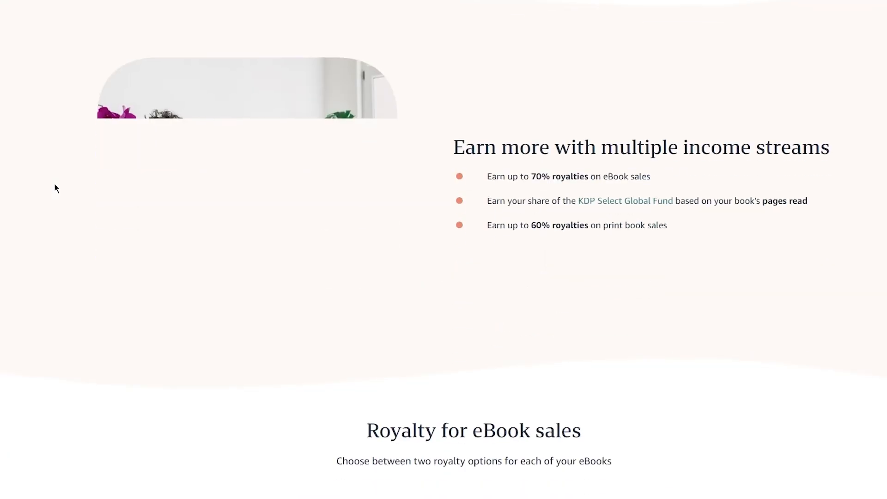
{"action": "scroll", "coordinate": [54, 188], "scroll_direction": "up", "scroll_amount": 8}
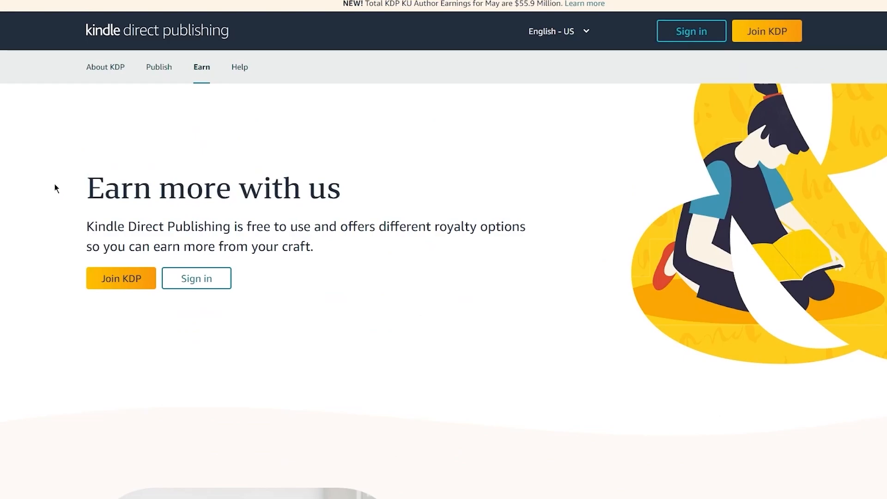
{"action": "scroll", "coordinate": [55, 188], "scroll_direction": "down", "scroll_amount": 7}
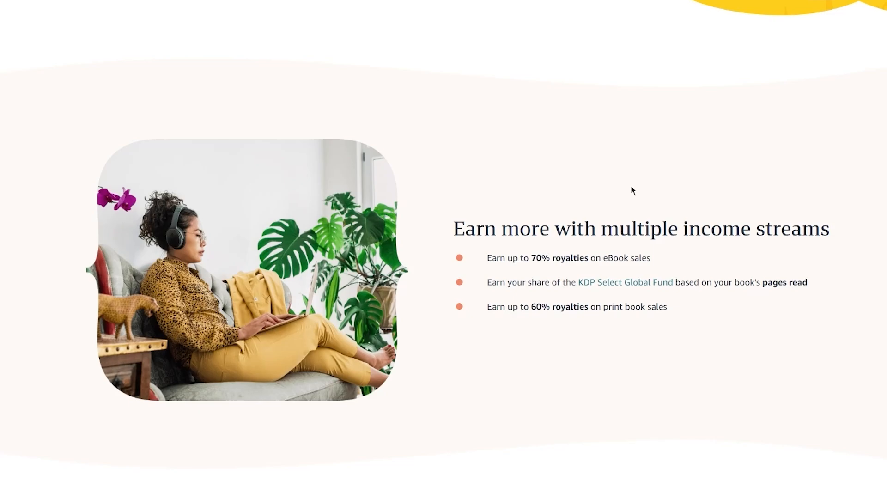
{"action": "scroll", "coordinate": [633, 191], "scroll_direction": "down", "scroll_amount": 4}
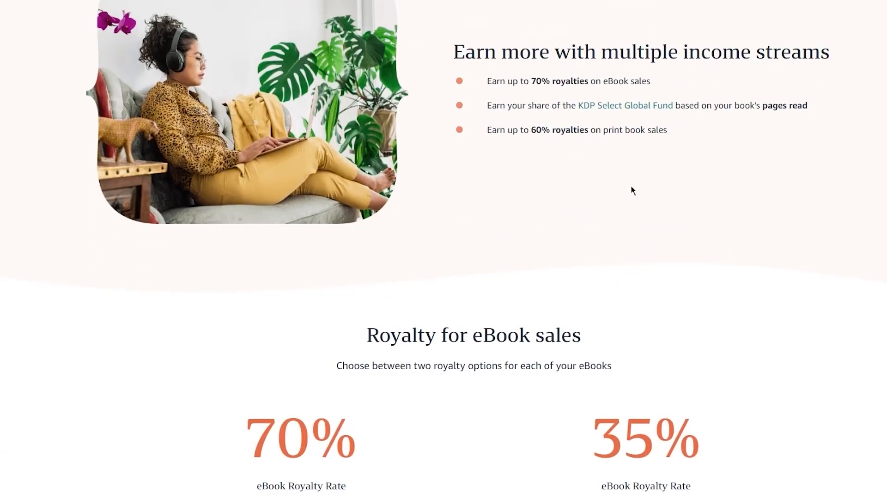
{"action": "scroll", "coordinate": [633, 190], "scroll_direction": "down", "scroll_amount": 4}
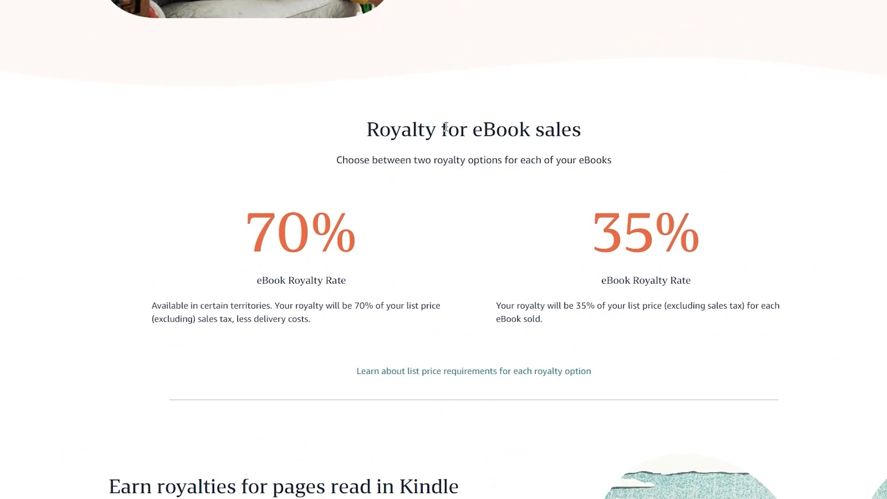
Highlight the 70% eBook royalty rate and its description, and compare it with the 35% option
{"action": "left_click_drag", "start_coordinate": [265, 252], "coordinate": [417, 209]}
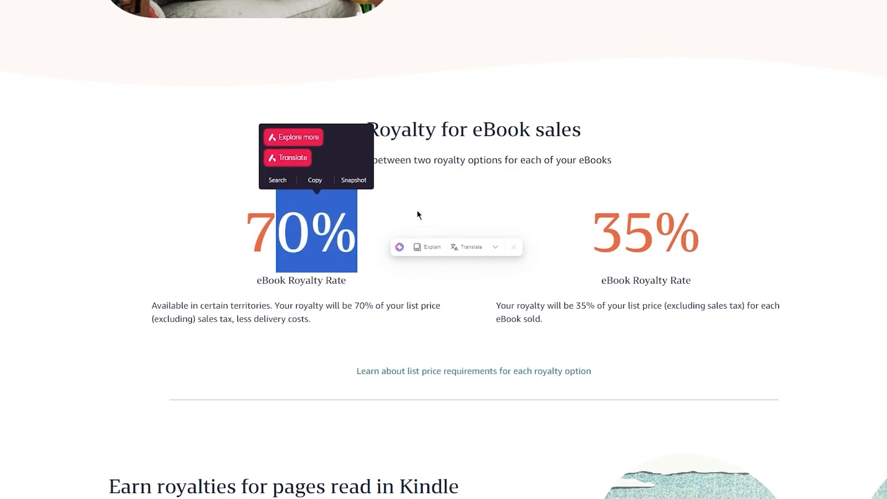
{"action": "left_click", "coordinate": [479, 186]}
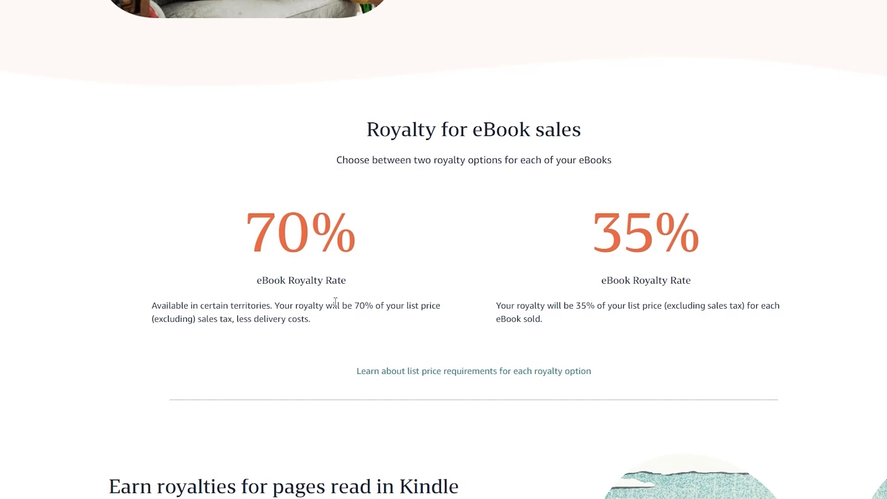
{"action": "left_click_drag", "start_coordinate": [335, 305], "coordinate": [436, 298]}
{"action": "left_click", "coordinate": [545, 221]}
{"action": "scroll", "coordinate": [545, 221], "scroll_direction": "down", "scroll_amount": 4}
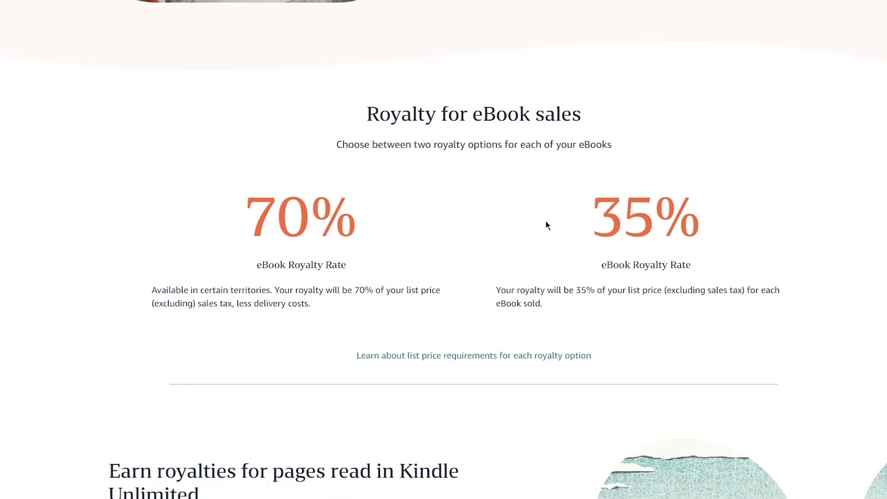
Read the Kindle Unlimited royalties and KDP Select section, continuing past the author testimonials to the print book royalties
{"action": "scroll", "coordinate": [546, 222], "scroll_direction": "down", "scroll_amount": 4}
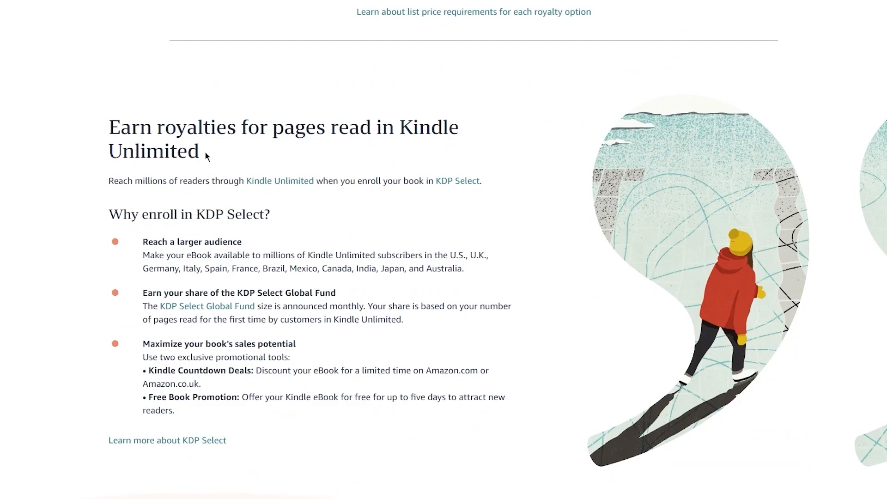
{"action": "left_click_drag", "start_coordinate": [205, 152], "coordinate": [54, 108]}
{"action": "left_click", "coordinate": [33, 74]}
{"action": "scroll", "coordinate": [45, 167], "scroll_direction": "down", "scroll_amount": 3}
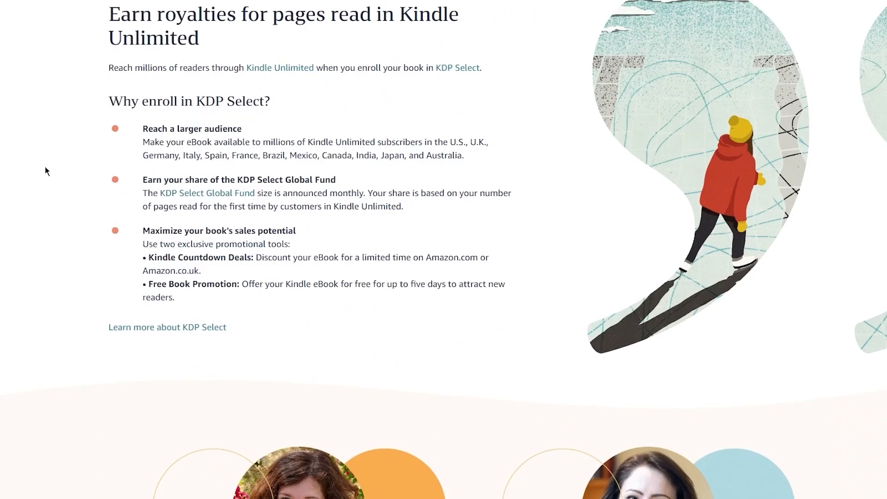
{"action": "scroll", "coordinate": [45, 167], "scroll_direction": "down", "scroll_amount": 4}
{"action": "scroll", "coordinate": [45, 167], "scroll_direction": "down", "scroll_amount": 5}
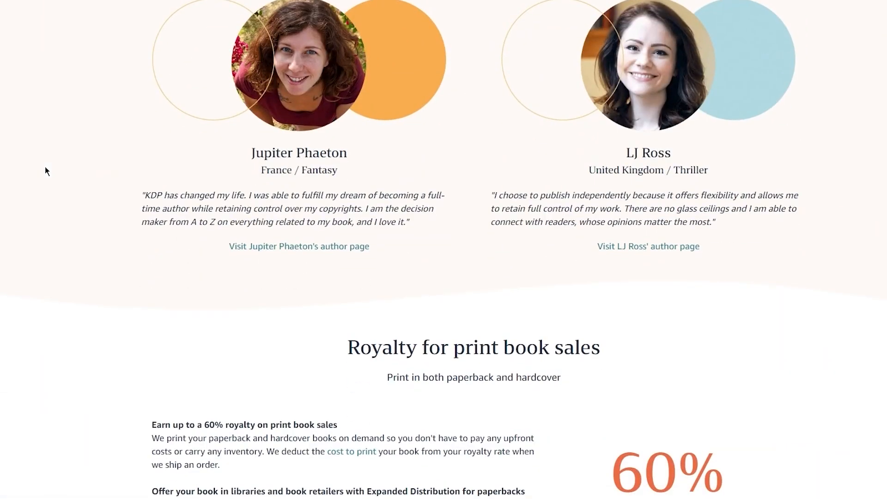
Read the print book royalties and the sample eBook and paperback earnings table, and skim the Earn page to its end
{"action": "scroll", "coordinate": [45, 167], "scroll_direction": "down", "scroll_amount": 5}
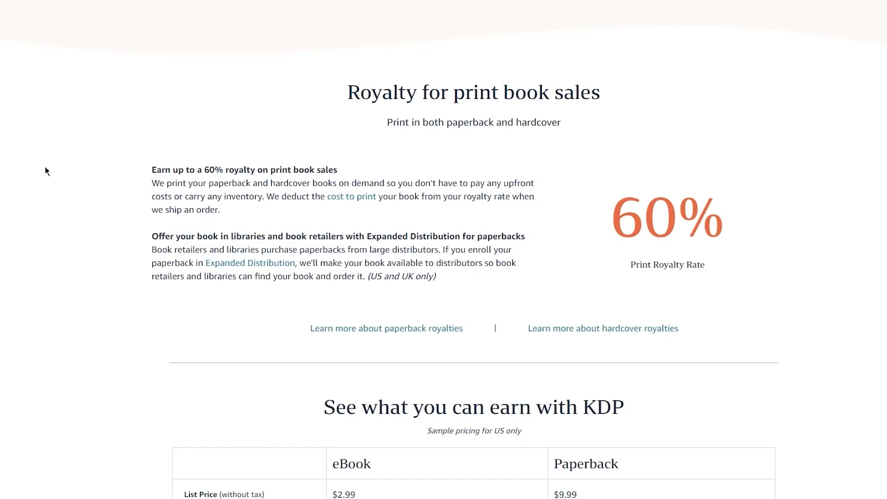
{"action": "scroll", "coordinate": [45, 168], "scroll_direction": "down", "scroll_amount": 5}
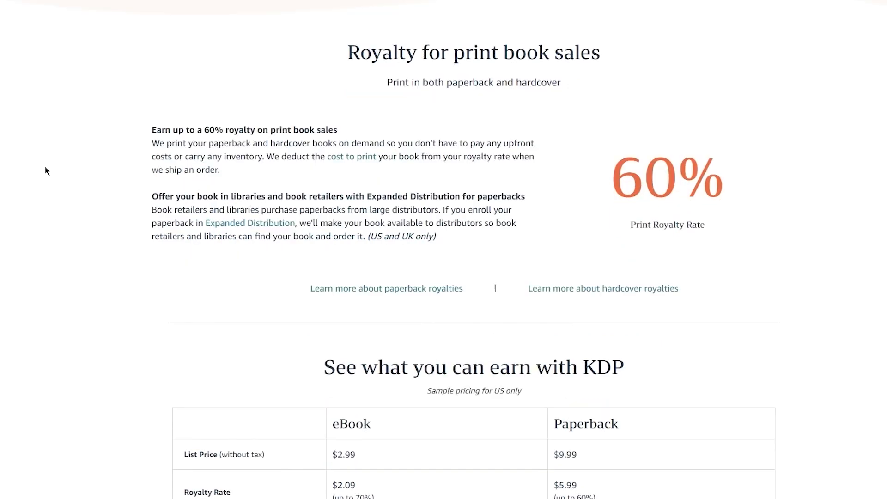
{"action": "scroll", "coordinate": [260, 107], "scroll_direction": "down", "scroll_amount": 1}
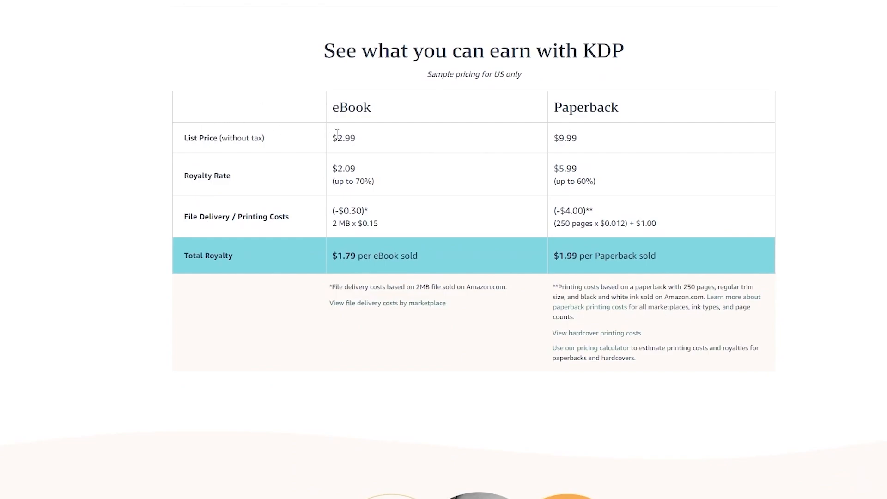
{"action": "left_click_drag", "start_coordinate": [337, 134], "coordinate": [379, 134]}
{"action": "left_click", "coordinate": [530, 110]}
{"action": "scroll", "coordinate": [852, 189], "scroll_direction": "down", "scroll_amount": 15}
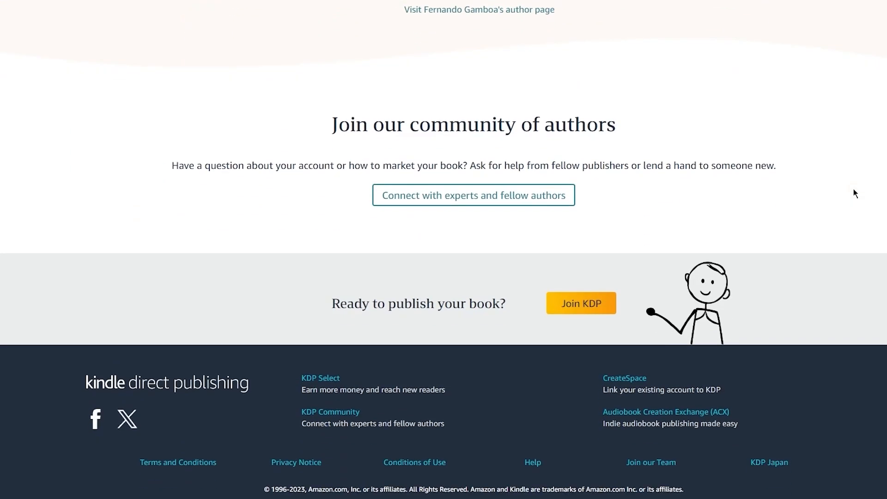
{"action": "scroll", "coordinate": [852, 189], "scroll_direction": "up", "scroll_amount": 20}
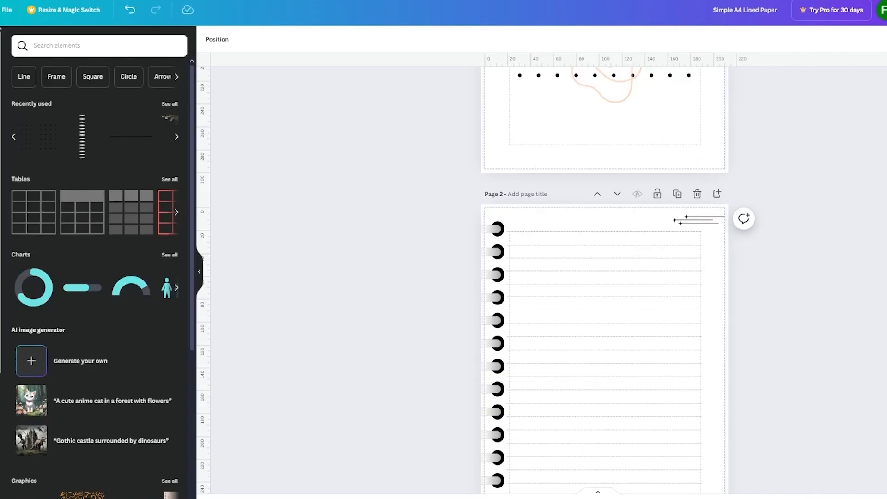
Switch to the notebook design in Canva and skim its pages from the cover to the end and back
{"action": "scroll", "coordinate": [347, 196], "scroll_direction": "up", "scroll_amount": 4}
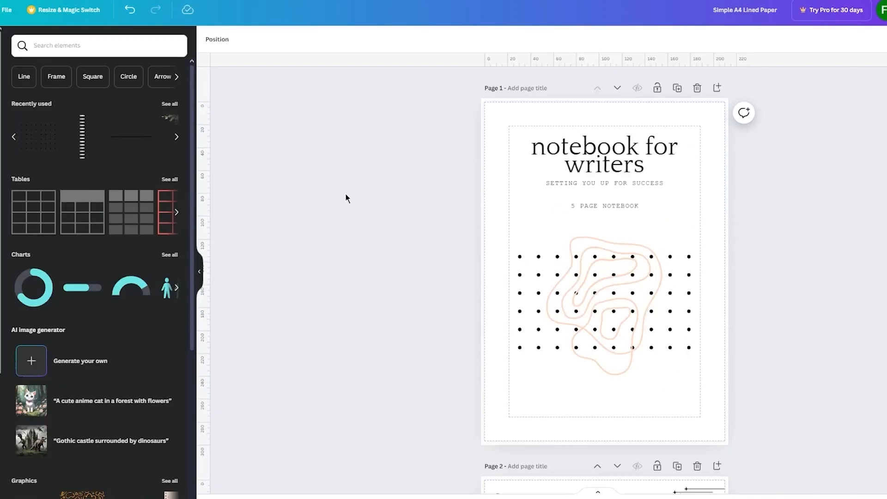
{"action": "scroll", "coordinate": [347, 196], "scroll_direction": "down", "scroll_amount": 15}
{"action": "scroll", "coordinate": [346, 196], "scroll_direction": "down", "scroll_amount": 8}
{"action": "scroll", "coordinate": [347, 196], "scroll_direction": "up", "scroll_amount": 16}
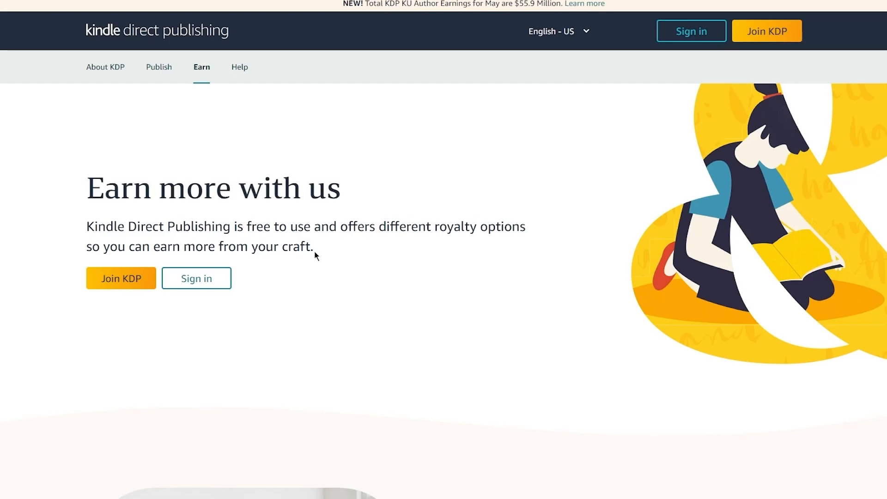
Return to Kindle Direct Publishing, highlight the Earn page's introduction, and skim the KDP Help Center home page down to Popular topics and back
{"action": "left_click_drag", "start_coordinate": [315, 256], "coordinate": [36, 170]}
{"action": "left_click", "coordinate": [11, 162]}
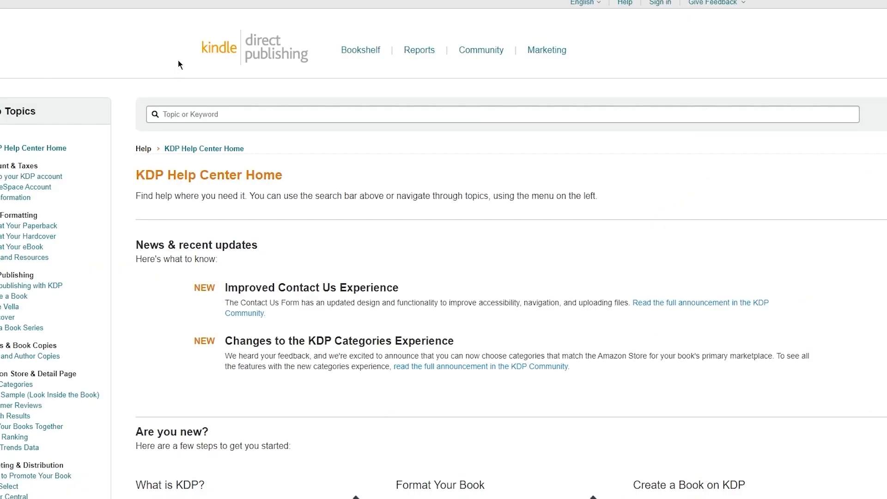
{"action": "scroll", "coordinate": [252, 133], "scroll_direction": "down", "scroll_amount": 10}
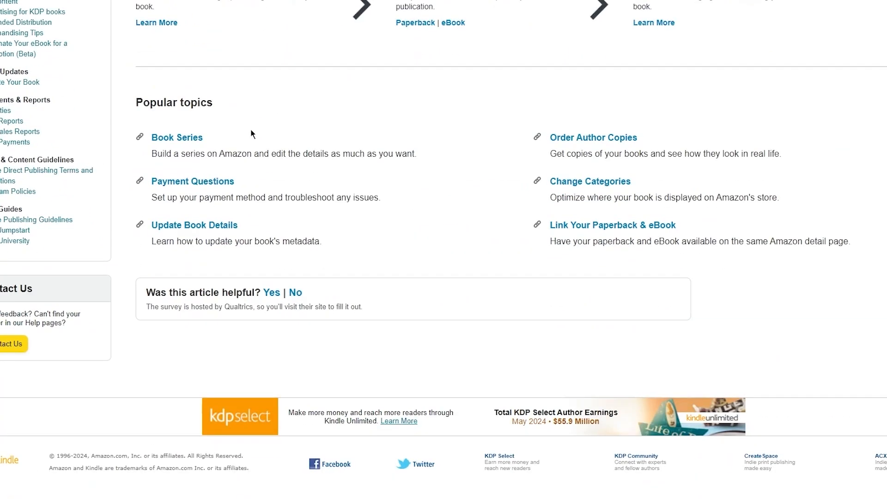
{"action": "scroll", "coordinate": [252, 132], "scroll_direction": "up", "scroll_amount": 6}
{"action": "scroll", "coordinate": [251, 130], "scroll_direction": "up", "scroll_amount": 5}
{"action": "scroll", "coordinate": [251, 129], "scroll_direction": "down", "scroll_amount": 10}
{"action": "scroll", "coordinate": [252, 134], "scroll_direction": "up", "scroll_amount": 10}
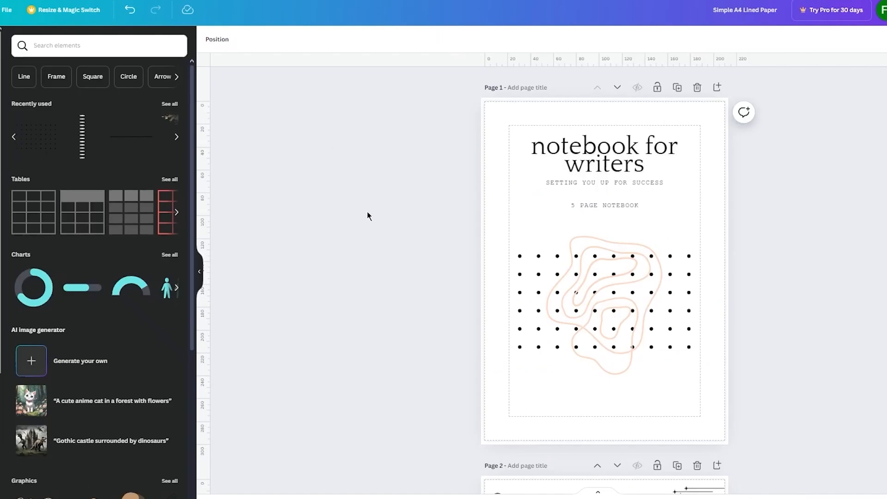
Switch back to the Canva notebook design and look through its lined pages, returning to the cover
{"action": "scroll", "coordinate": [367, 213], "scroll_direction": "down", "scroll_amount": 15}
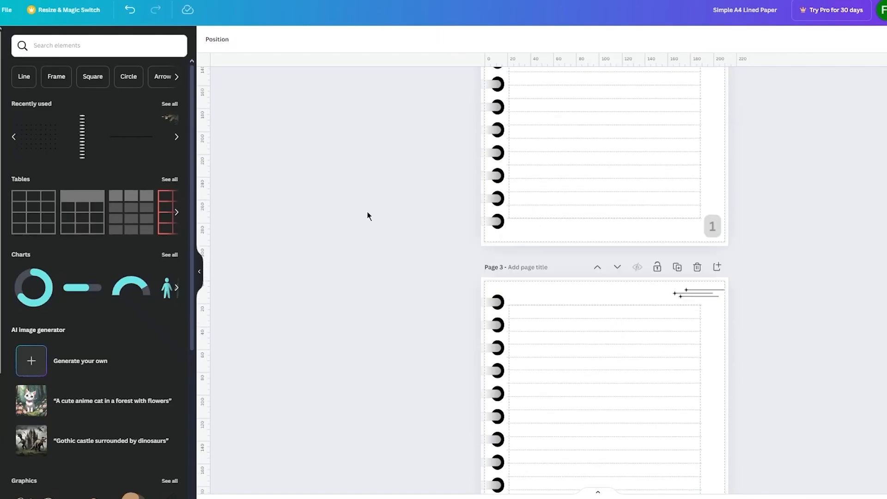
{"action": "scroll", "coordinate": [367, 212], "scroll_direction": "down", "scroll_amount": 10}
{"action": "scroll", "coordinate": [367, 212], "scroll_direction": "up", "scroll_amount": 20}
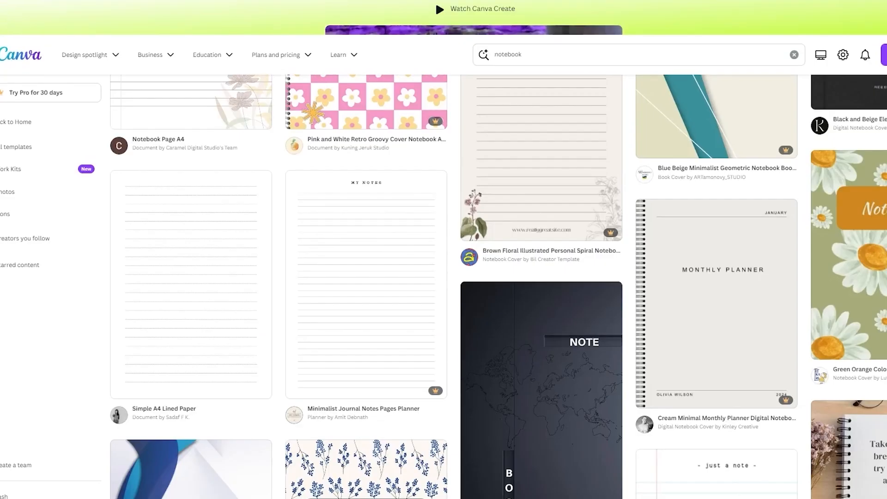
Go from the notebook template results to the Canva home page and revisit the design search holding the term "notebook"
{"action": "scroll", "coordinate": [10, 53], "scroll_direction": "up", "scroll_amount": 2}
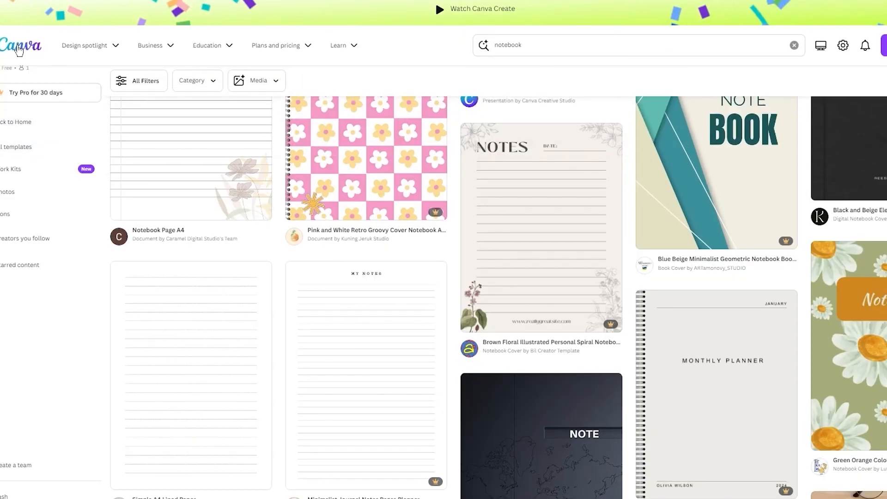
{"action": "left_click", "coordinate": [25, 122]}
{"action": "scroll", "coordinate": [380, 131], "scroll_direction": "up", "scroll_amount": 5}
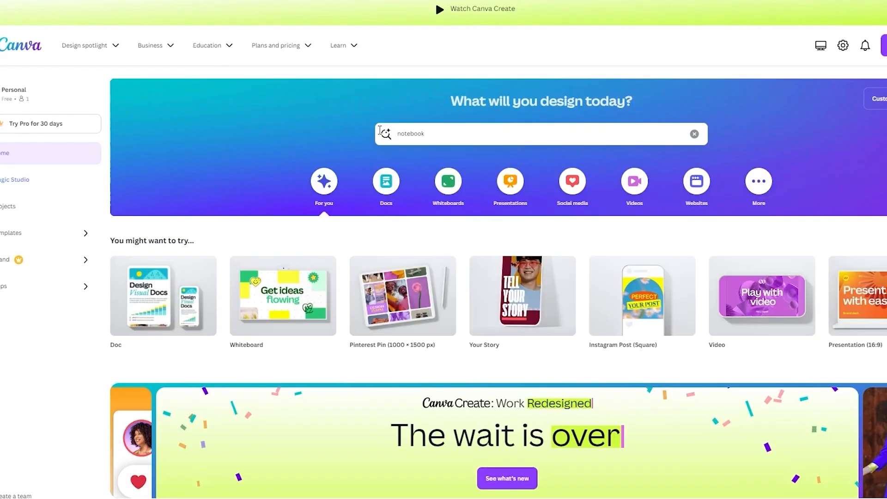
{"action": "left_click", "coordinate": [454, 134]}
{"action": "left_click", "coordinate": [431, 193]}
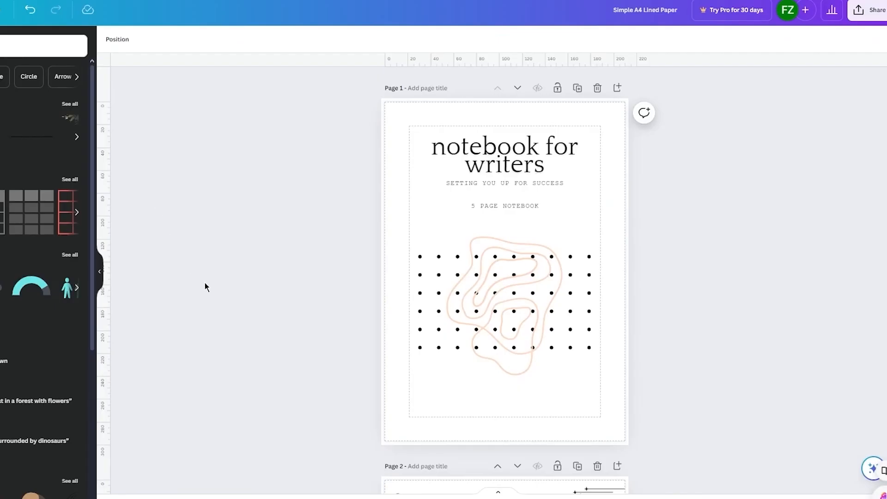
Review the finished notebook from the "notebook for writers" cover through the lined pages to the Thank You page and back
{"action": "scroll", "coordinate": [390, 319], "scroll_direction": "down", "scroll_amount": 20}
{"action": "scroll", "coordinate": [390, 319], "scroll_direction": "up", "scroll_amount": 8}
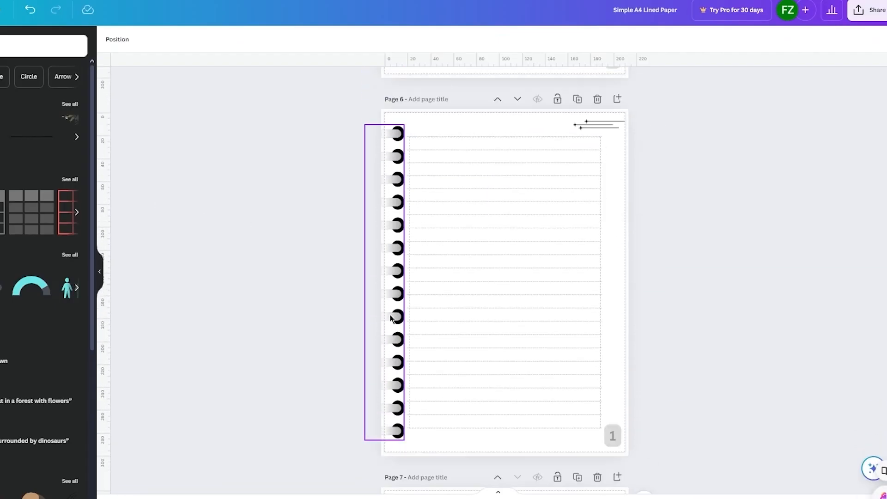
{"action": "scroll", "coordinate": [390, 319], "scroll_direction": "up", "scroll_amount": 20}
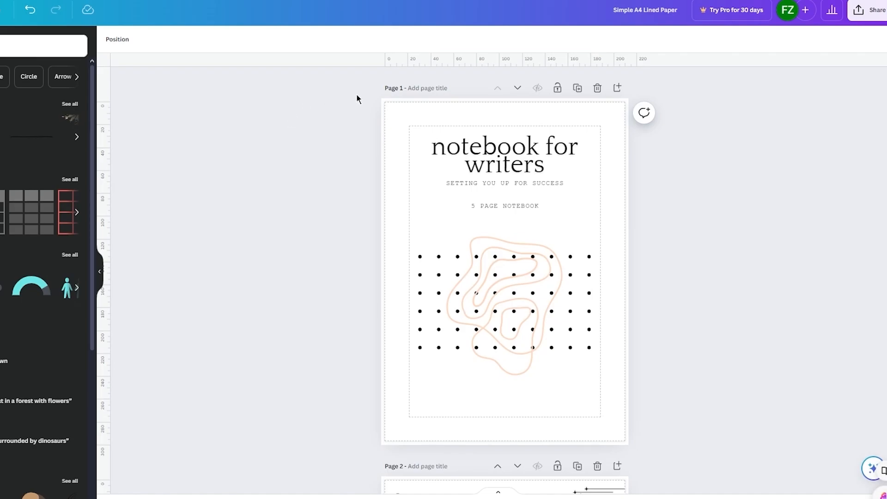
{"action": "scroll", "coordinate": [356, 98], "scroll_direction": "down", "scroll_amount": 20}
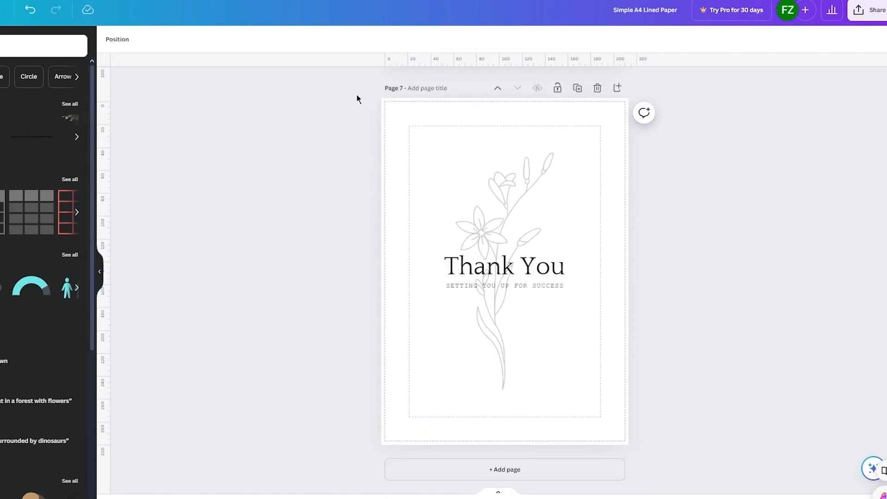
{"action": "scroll", "coordinate": [357, 98], "scroll_direction": "up", "scroll_amount": 20}
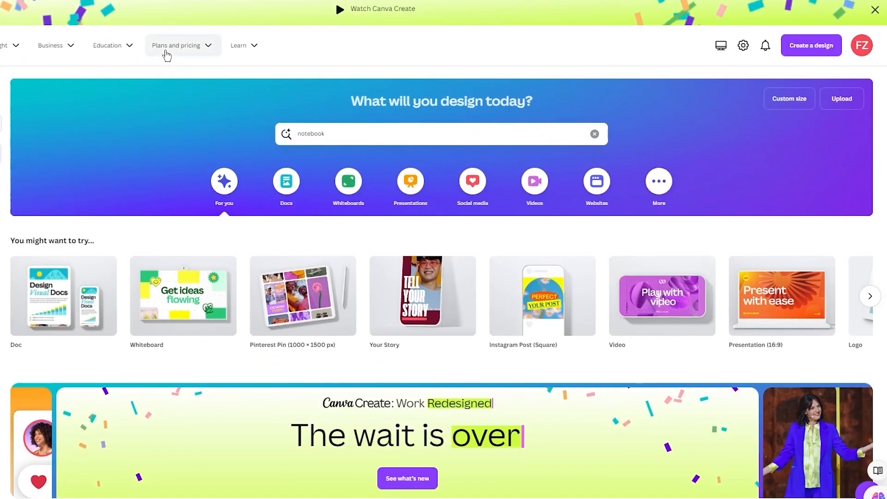
Open Canva's plans and pricing page, set the billing to Monthly, and compare the Free, Pro and Teams plans
{"action": "mouse_move", "coordinate": [167, 52]}
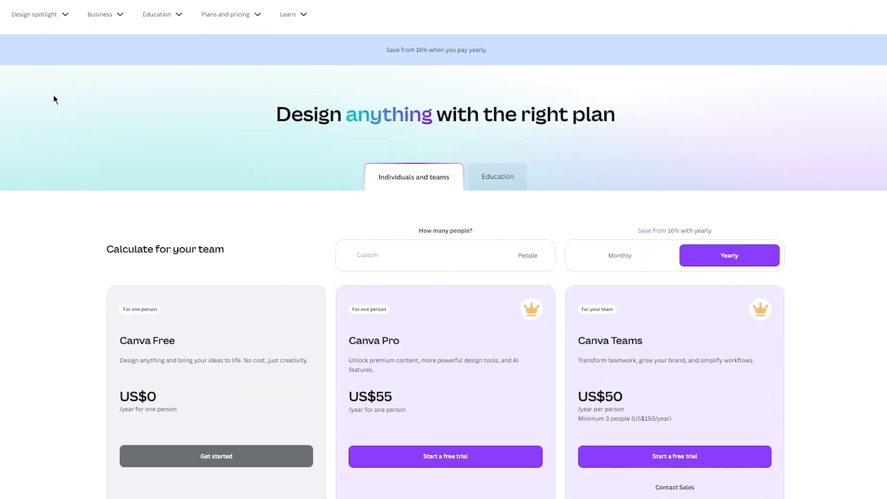
{"action": "scroll", "coordinate": [54, 95], "scroll_direction": "down", "scroll_amount": 3}
{"action": "scroll", "coordinate": [73, 204], "scroll_direction": "down", "scroll_amount": 1}
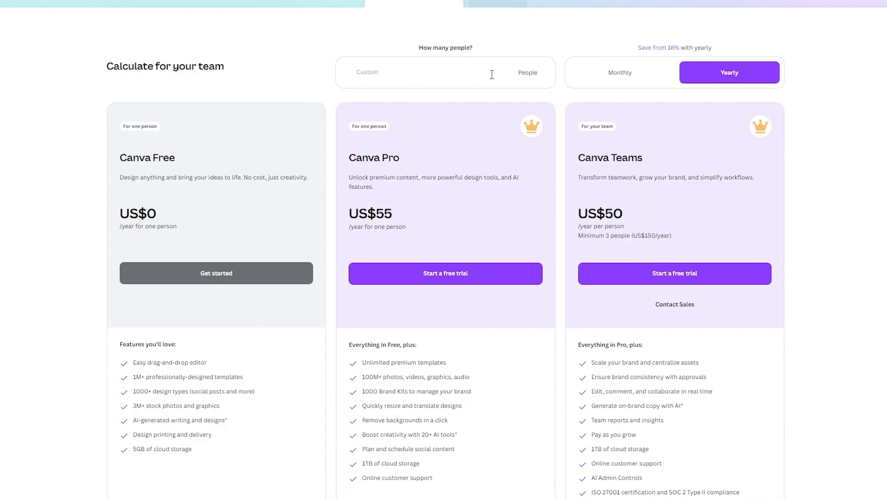
{"action": "left_click", "coordinate": [642, 72]}
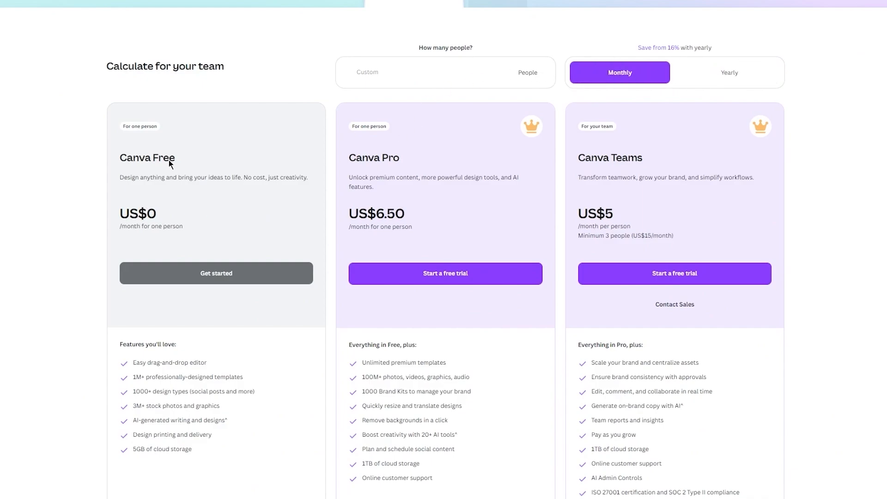
{"action": "scroll", "coordinate": [168, 159], "scroll_direction": "down", "scroll_amount": 1}
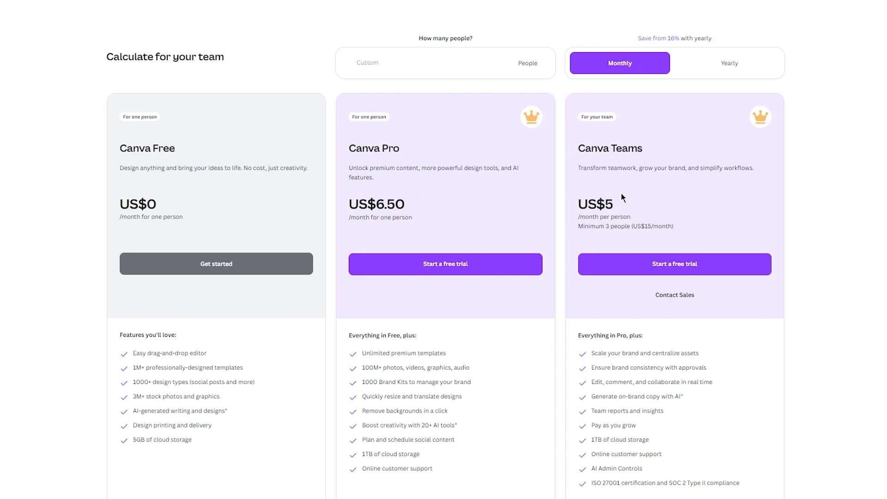
{"action": "scroll", "coordinate": [621, 198], "scroll_direction": "down", "scroll_amount": 1}
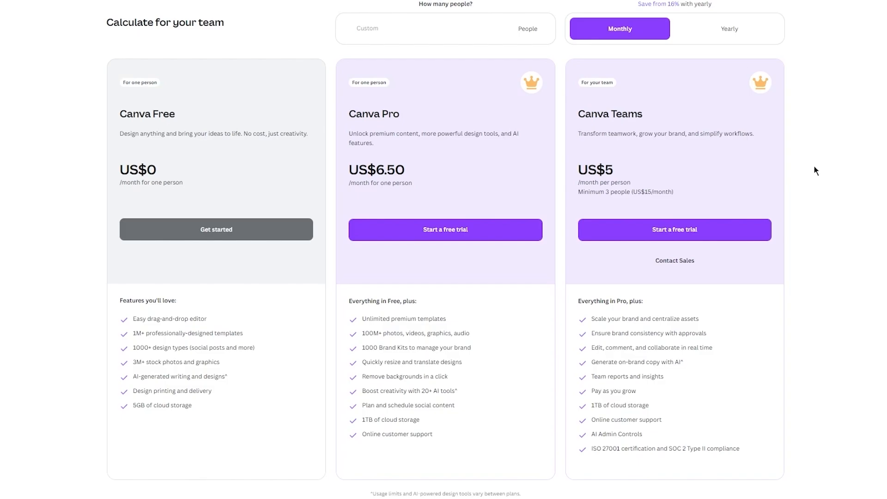
{"action": "scroll", "coordinate": [814, 170], "scroll_direction": "down", "scroll_amount": 10}
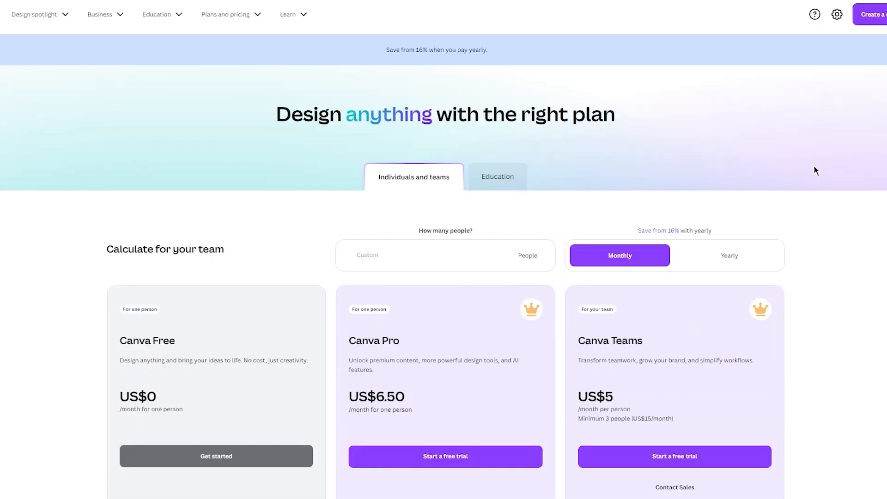
Skim the plans' feature lists and the comparison table down to the Canva for Nonprofits section, and return to the top
{"action": "scroll", "coordinate": [495, 244], "scroll_direction": "down", "scroll_amount": 2}
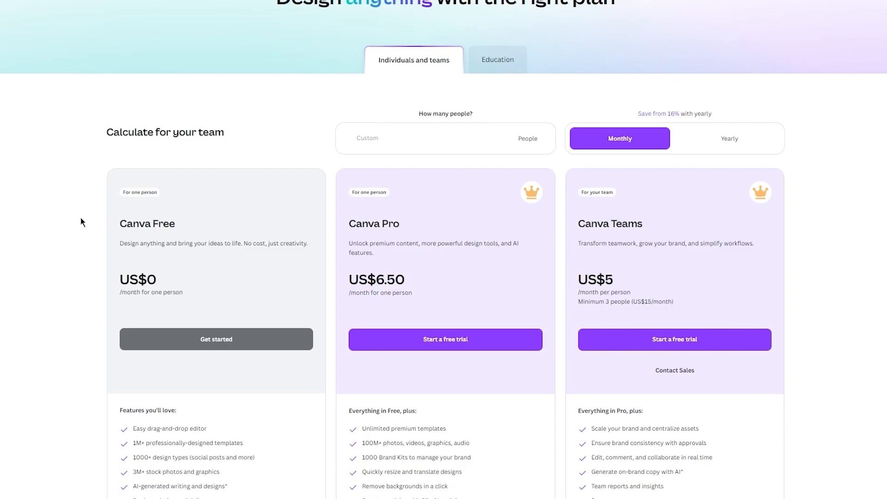
{"action": "scroll", "coordinate": [81, 217], "scroll_direction": "down", "scroll_amount": 4}
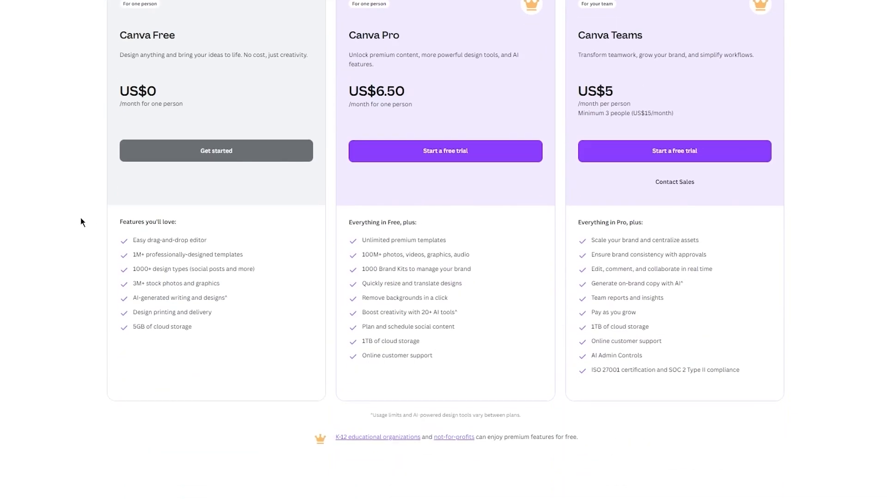
{"action": "scroll", "coordinate": [80, 218], "scroll_direction": "down", "scroll_amount": 2}
{"action": "scroll", "coordinate": [81, 222], "scroll_direction": "down", "scroll_amount": 20}
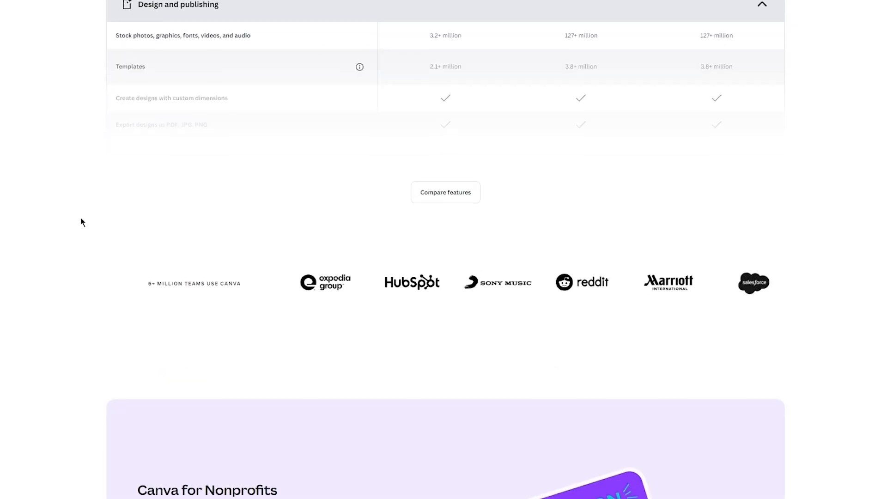
{"action": "scroll", "coordinate": [81, 222], "scroll_direction": "up", "scroll_amount": 20}
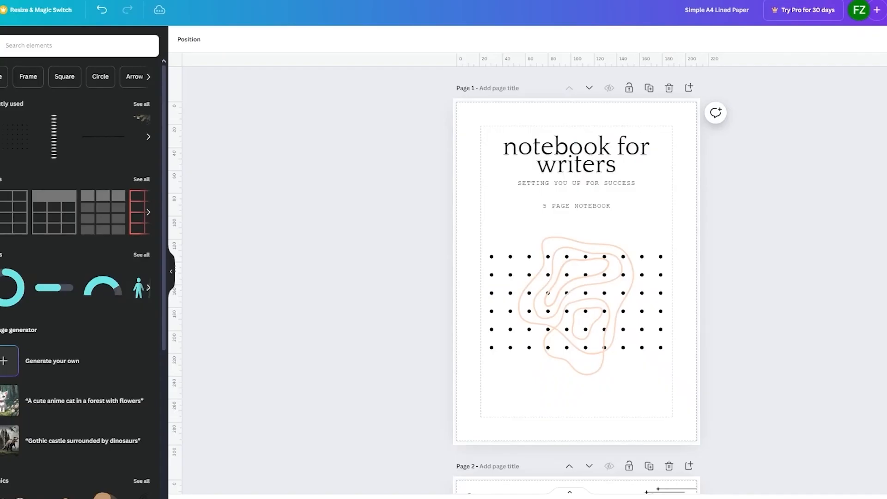
Select all text and graphic elements on the notebook's cover page in the Canva design
{"action": "left_click_drag", "start_coordinate": [338, 83], "coordinate": [724, 343]}
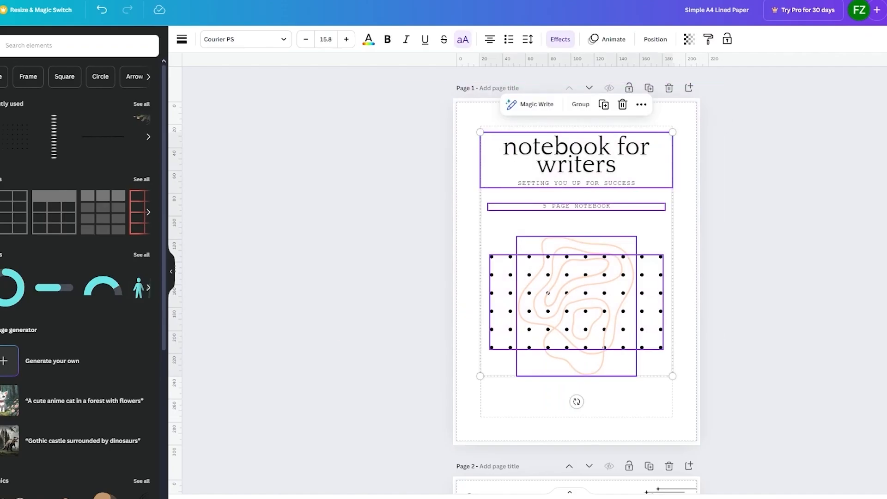